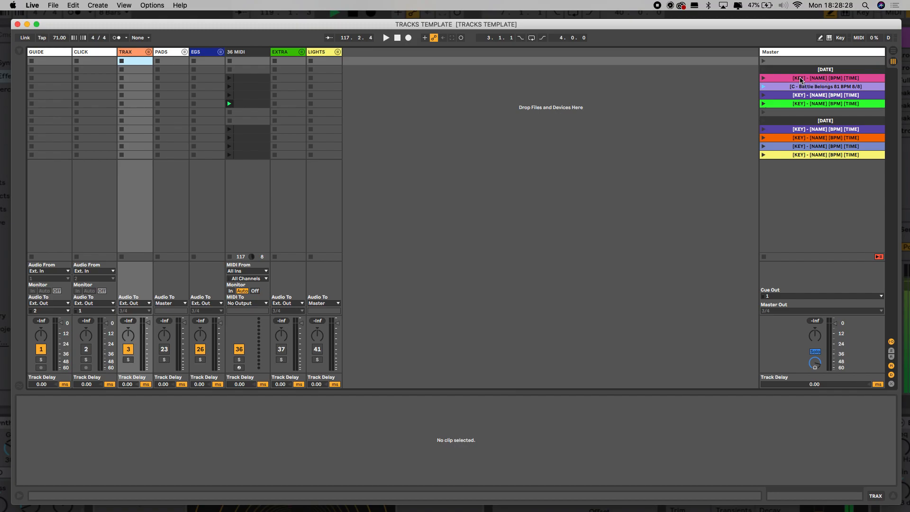
- Rename the second song scene to "C - Battle Belongs 81 BPM 8/8" by removing its surrounding square brackets
left_click(820, 89)
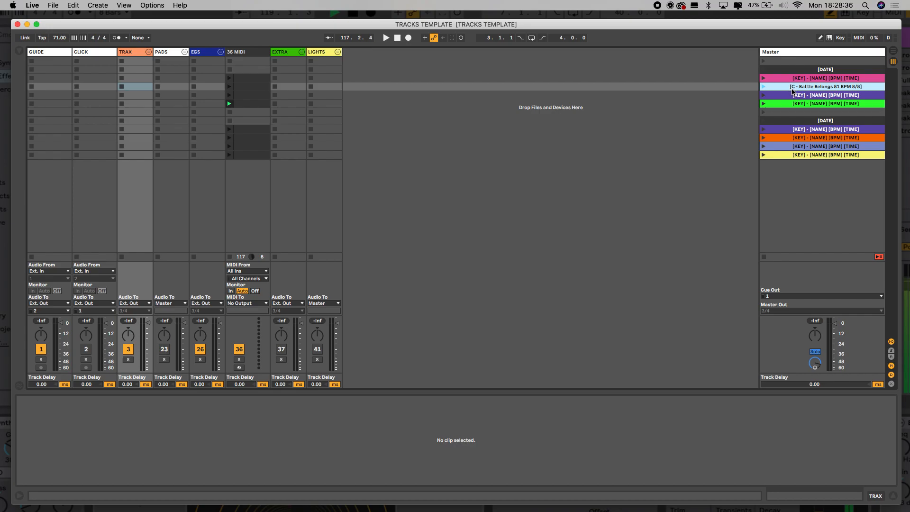
key("super+r")
left_click(792, 88)
key("BackSpace")
key("super+r")
left_click(866, 89)
key("BackSpace")
- Duplicate the green song placeholder scene and delete the copy
left_click(828, 104)
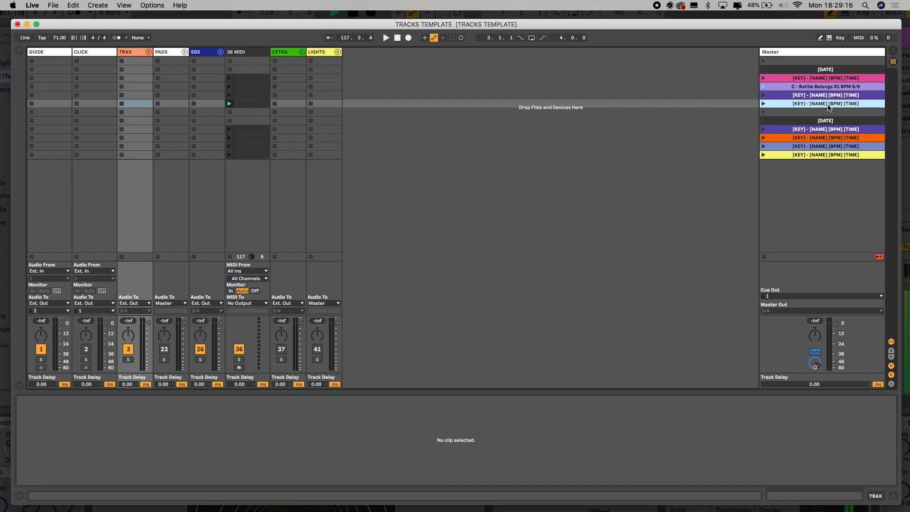
key("super+d")
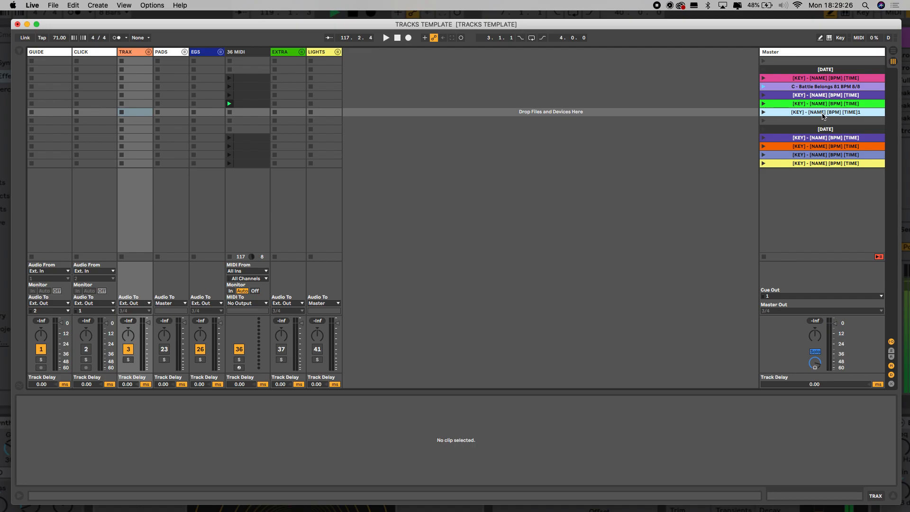
right_click(825, 112)
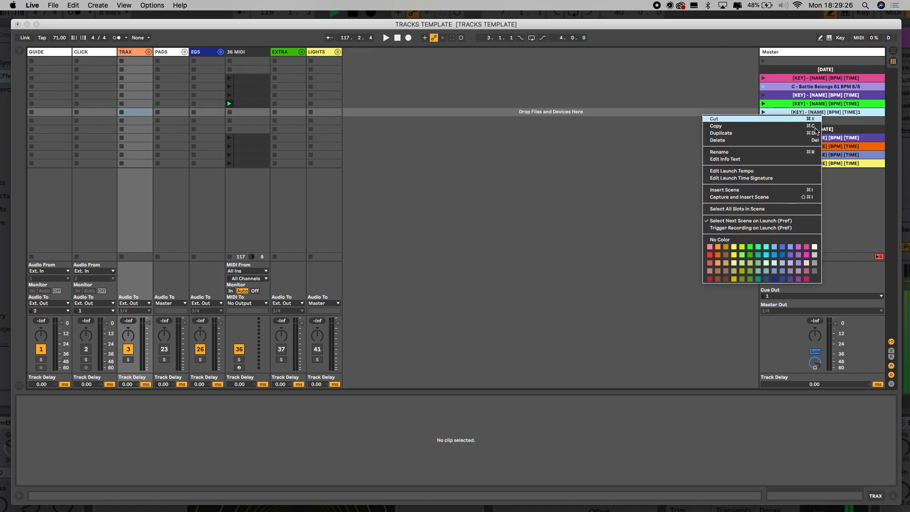
left_click(765, 141)
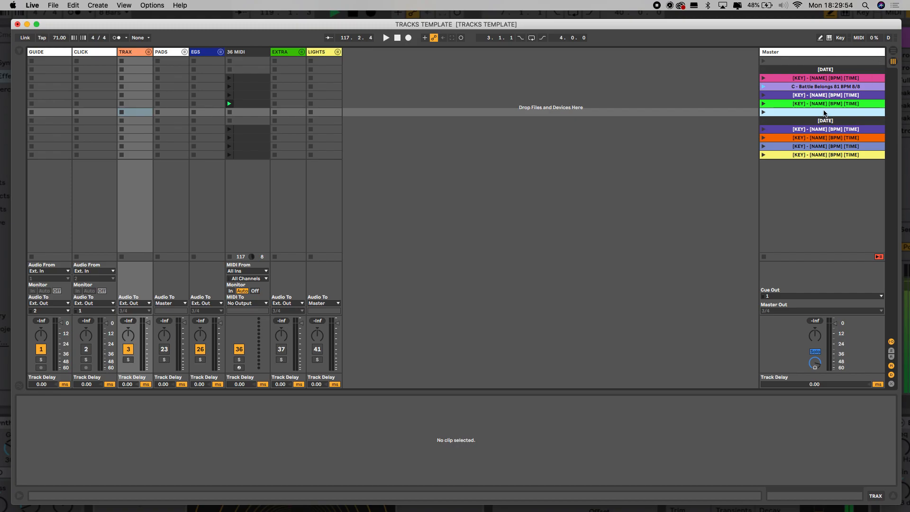
- Show the Arrangement View and return to the Session View
left_click(892, 52)
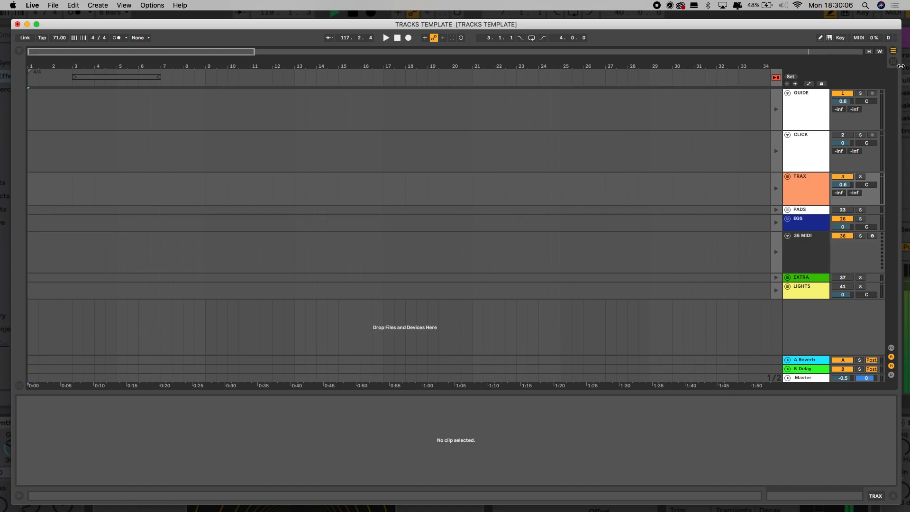
left_click(895, 64)
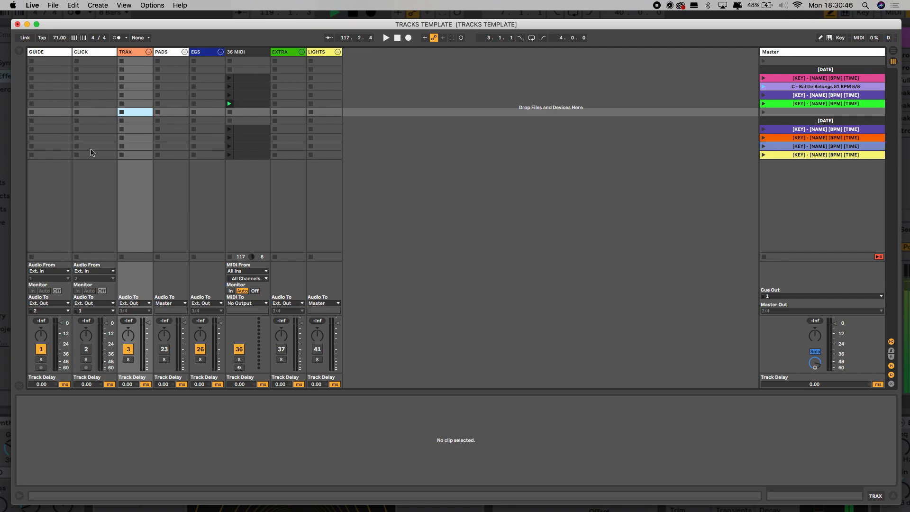
- Insert a new audio track and a new MIDI track after the LIGHTS group
right_click(422, 87)
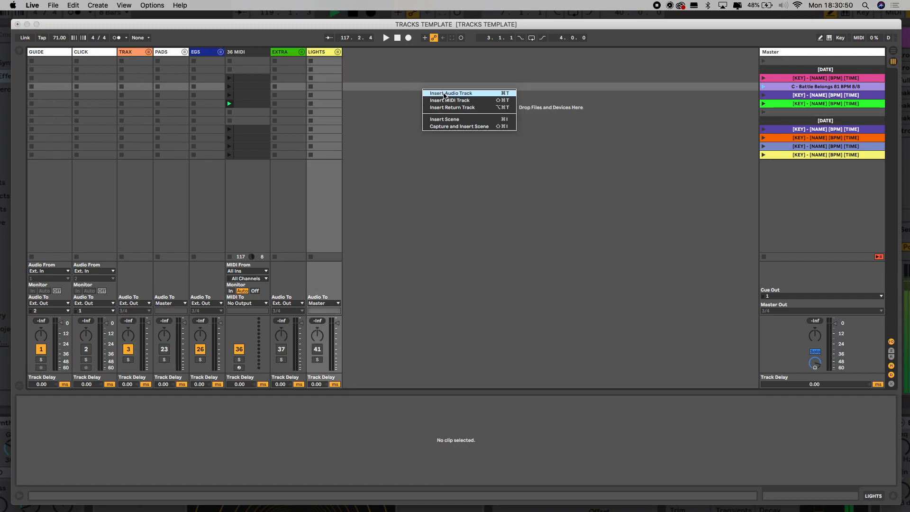
left_click(445, 94)
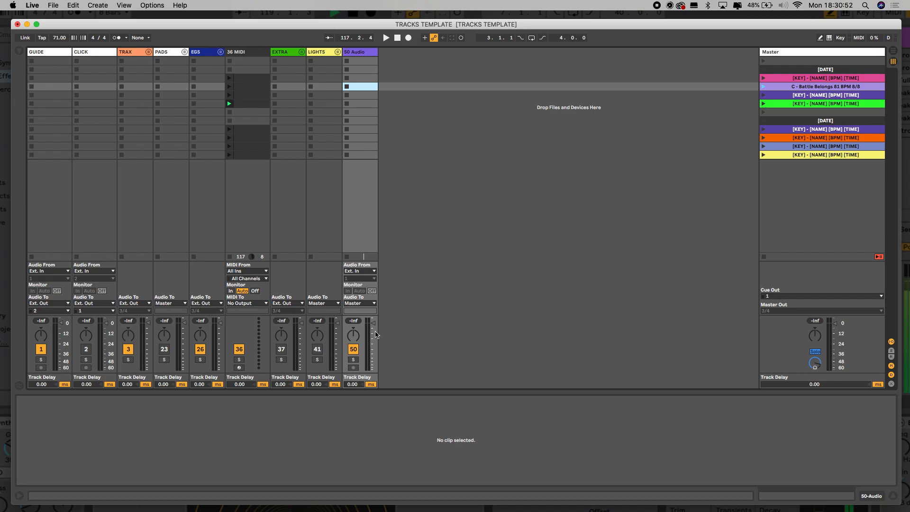
mouse_move(373, 323)
left_mouse_down()
mouse_move(373, 345)
mouse_move(373, 329)
left_mouse_up()
right_click(405, 78)
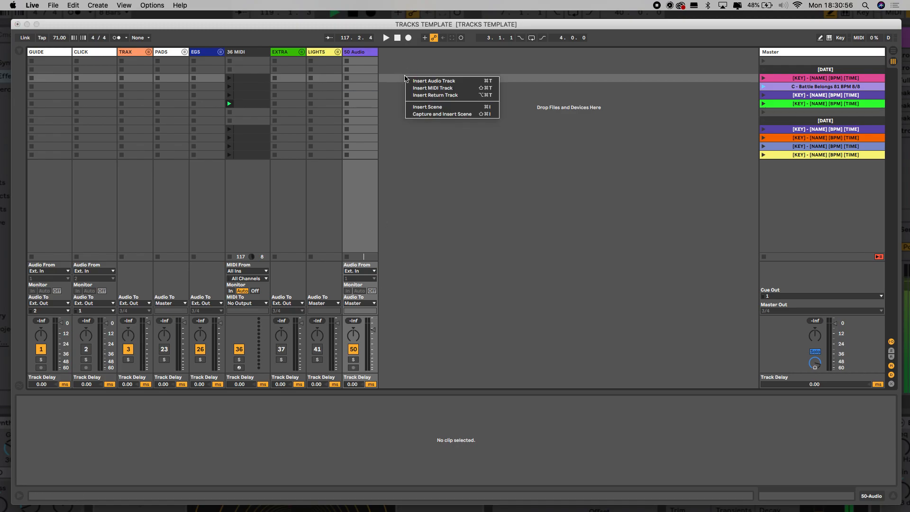
left_click(417, 89)
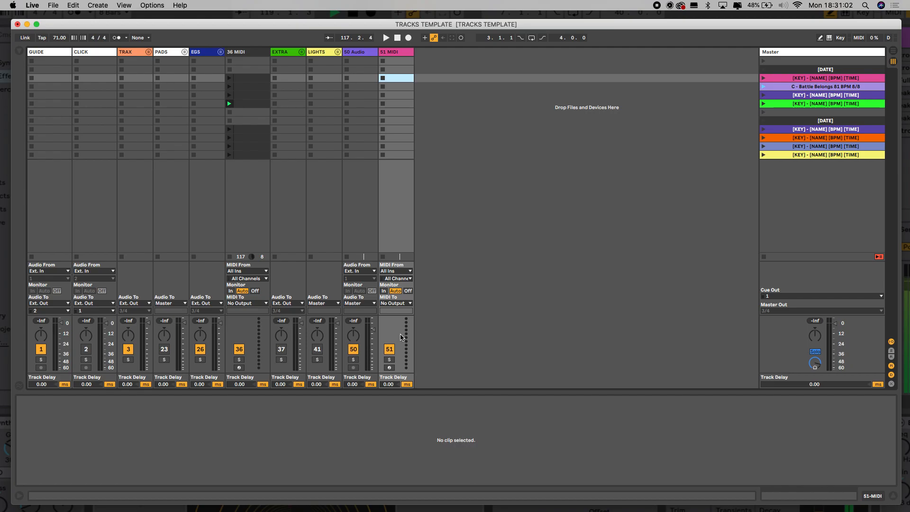
- Delete the newly added MIDI and audio tracks beside the LIGHTS group
left_click(403, 58)
key("BackSpace")
key("BackSpace")
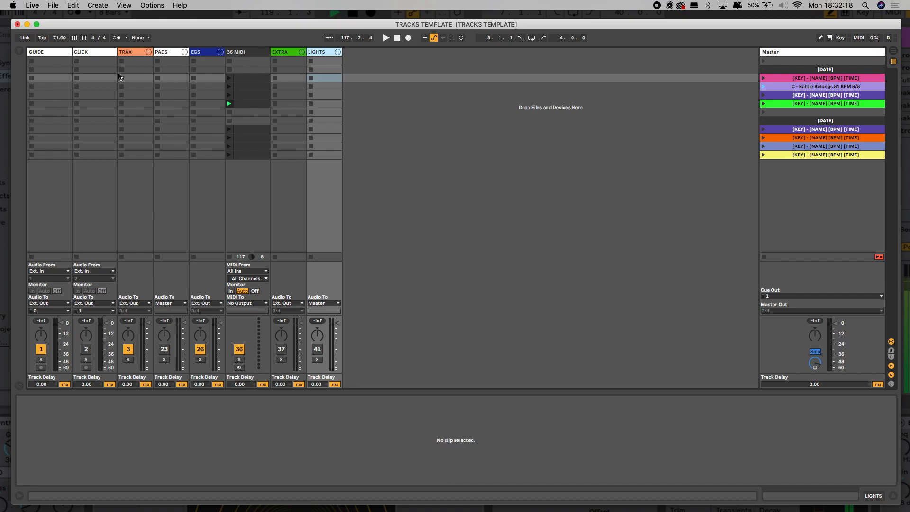
- Unfold the TRAX group to review its instrument tracks, and fold it again
left_click(148, 53)
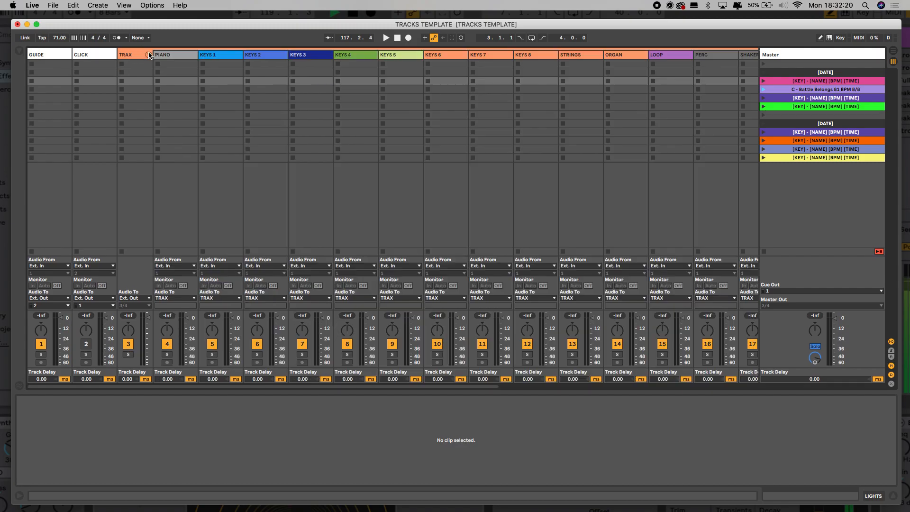
scroll(370, 130, "right", 5)
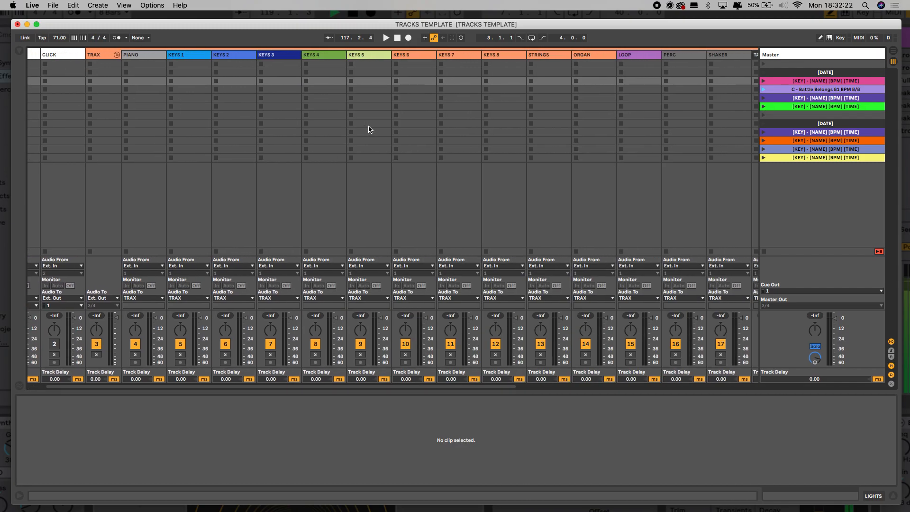
scroll(370, 130, "left", 5)
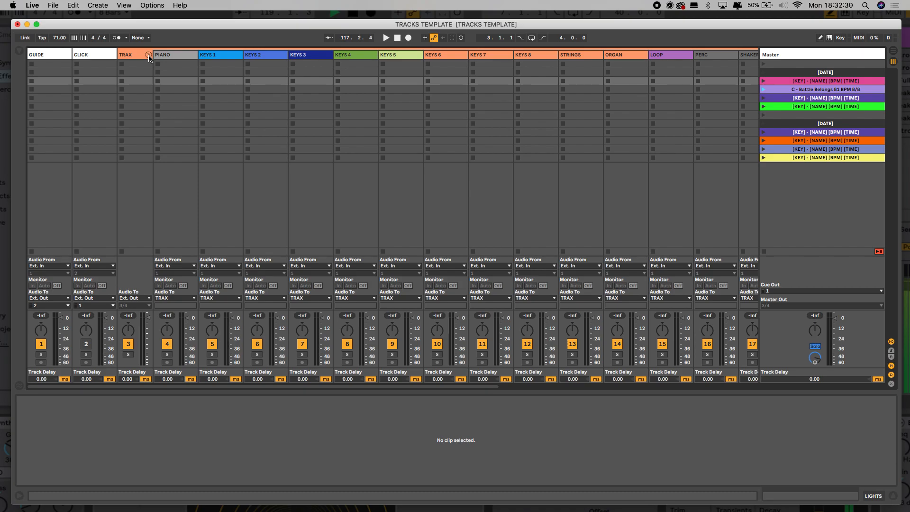
left_click(149, 55)
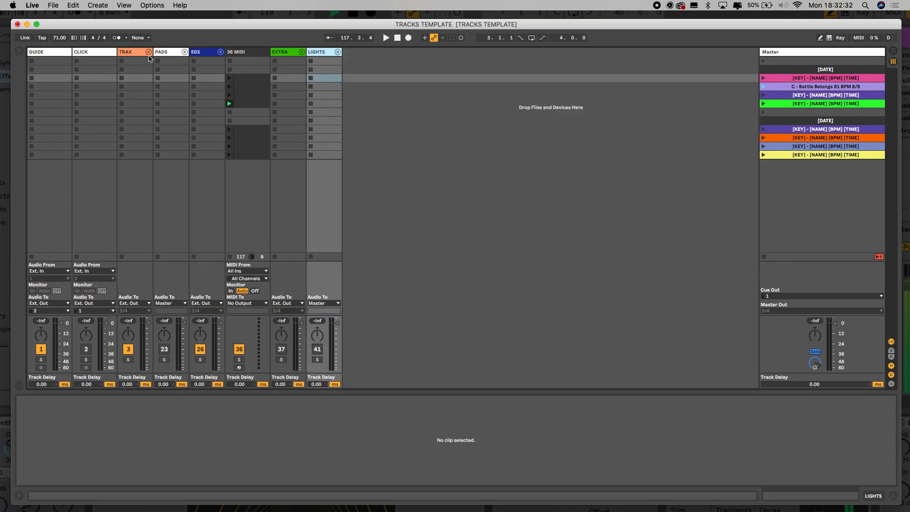
- Unfold and refold the PADS, EGS and EXTRA groups to examine the tracks inside each one
left_click(185, 53)
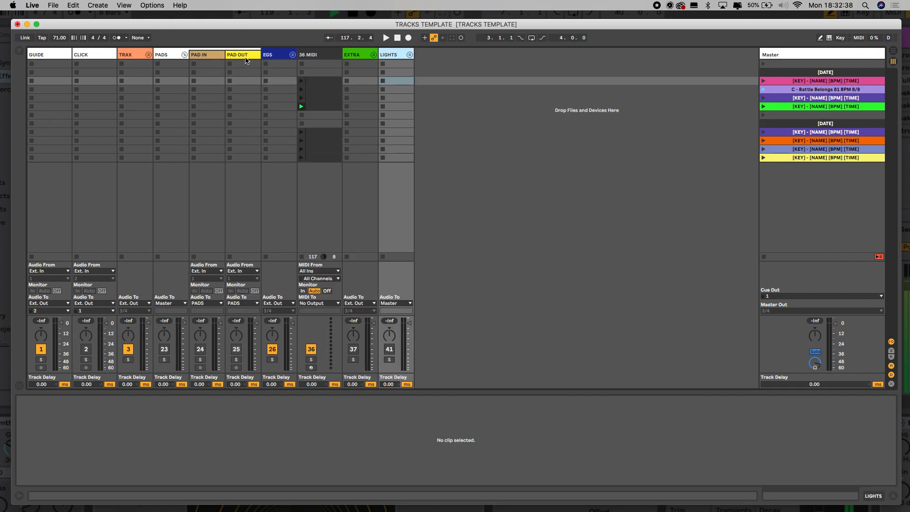
left_click(185, 54)
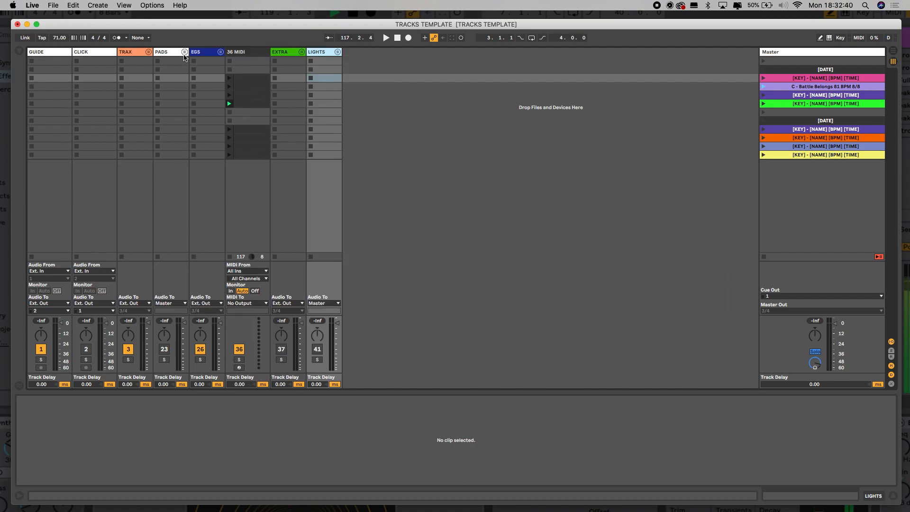
left_click(220, 52)
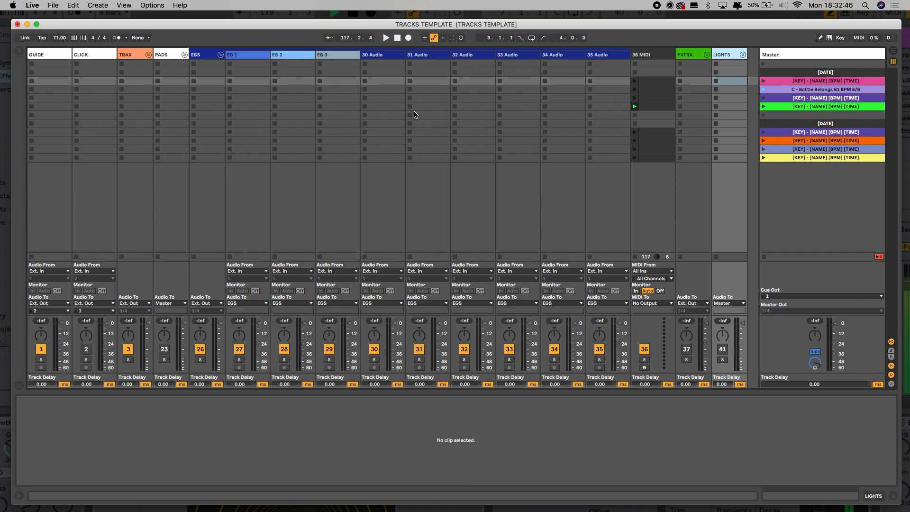
left_click(221, 55)
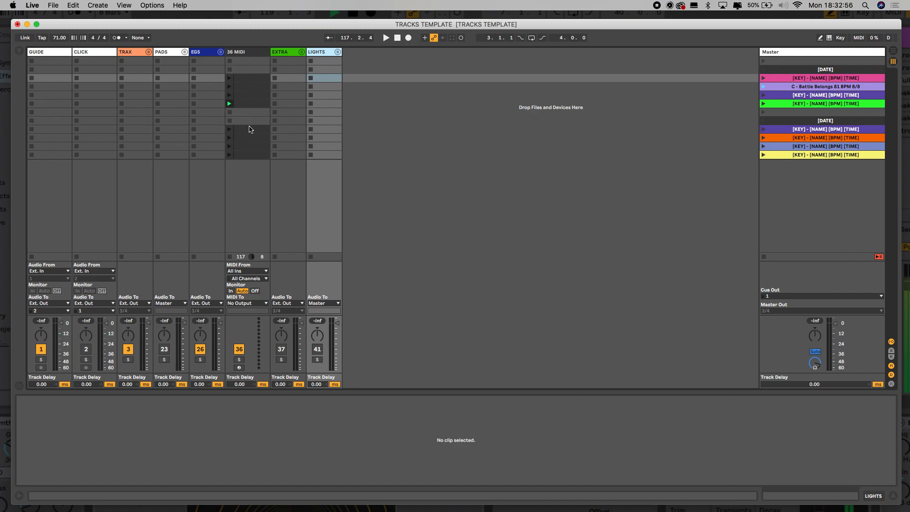
left_click(302, 52)
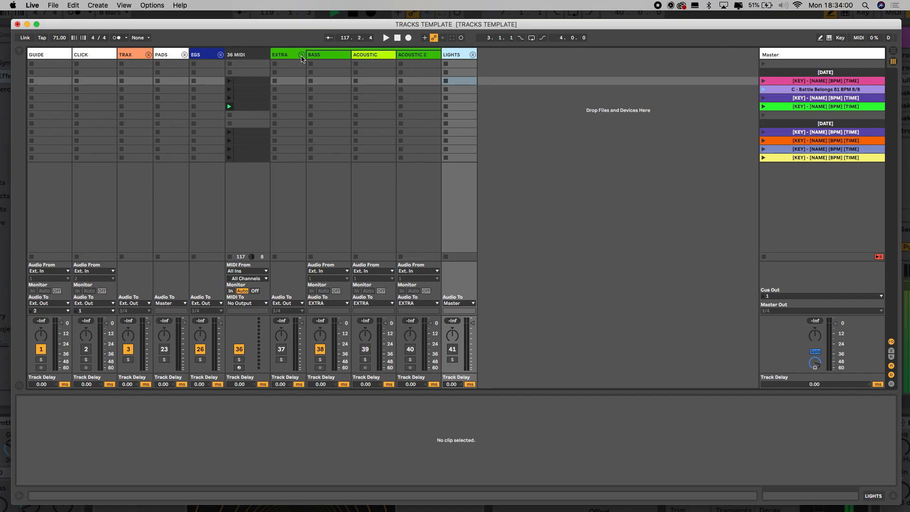
left_click(301, 55)
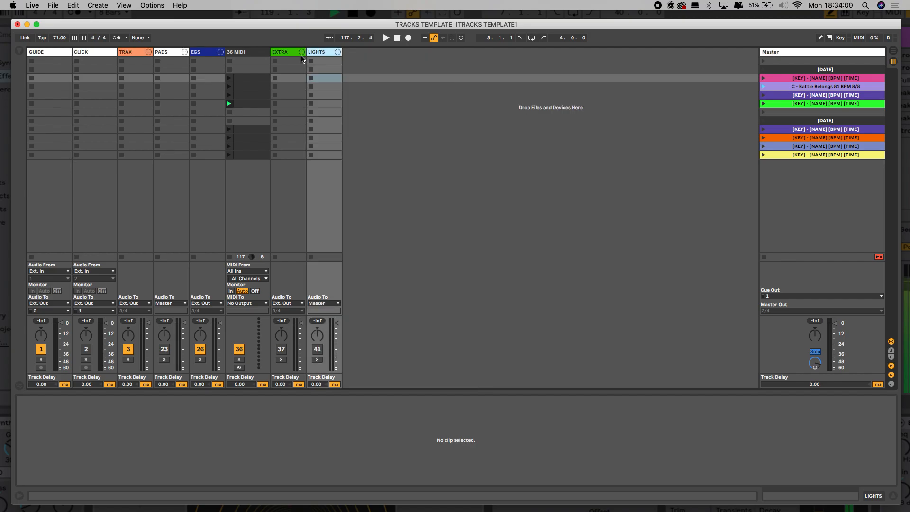
- Unfold the LIGHTS group and activate its tracks 1, 2, 3, 5, 6, 7 and 8
left_click(338, 53)
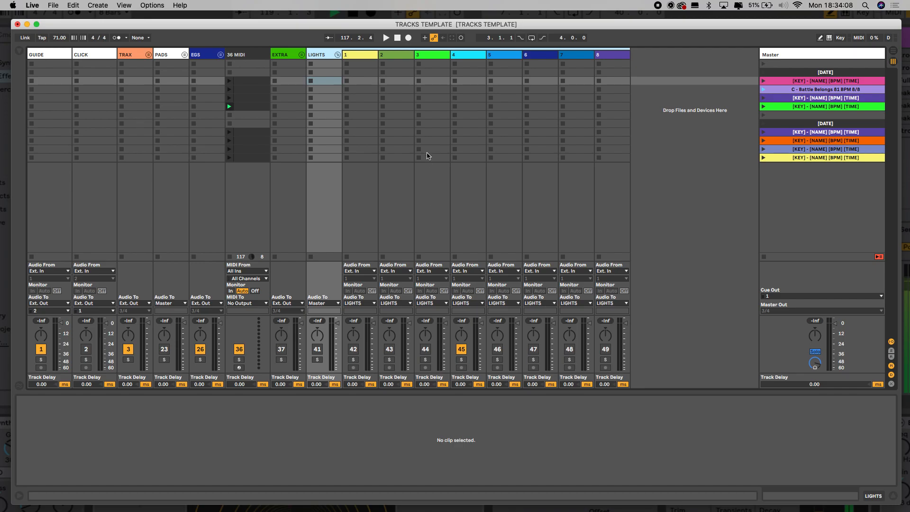
left_click(355, 349)
left_click(389, 349)
left_click(425, 349)
left_click(497, 349)
left_click(534, 350)
left_click(569, 349)
left_click(605, 350)
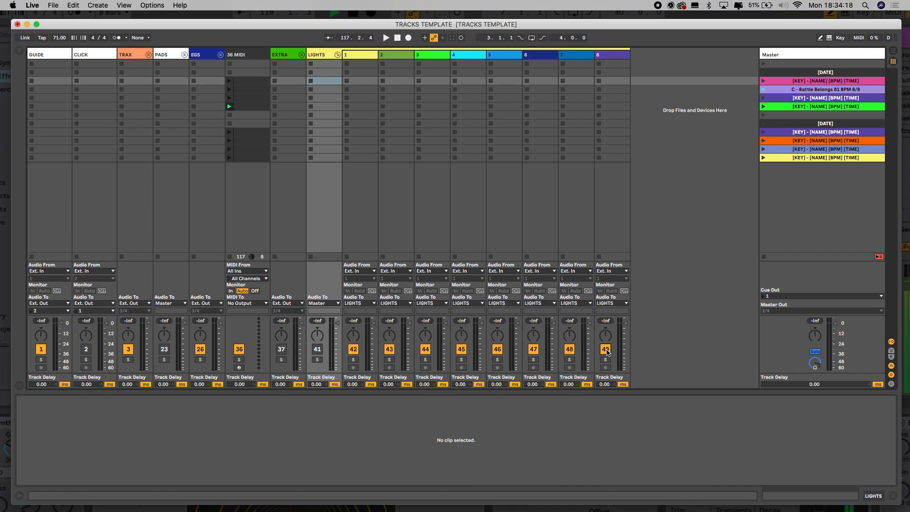
- Toggle the track activators of LIGHTS tracks 1 and 2, and fold the LIGHTS group
left_click(353, 350)
left_click(354, 350)
left_click(353, 350)
left_click(352, 352)
left_click(389, 352)
left_click(389, 351)
left_click(355, 350)
left_click(338, 54)
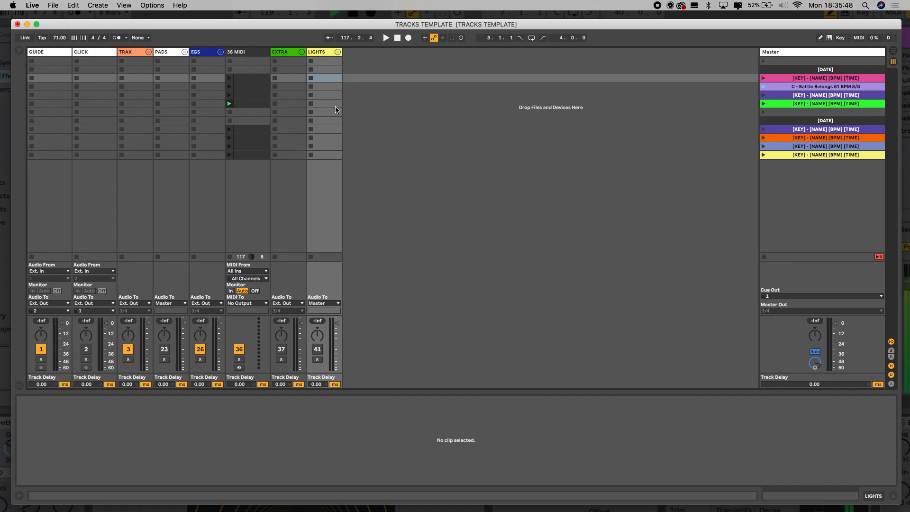
- Launch the "C - Battle Belongs 81 BPM 8/8" scene to apply its tempo and time signature, and stop playback
left_click(764, 86)
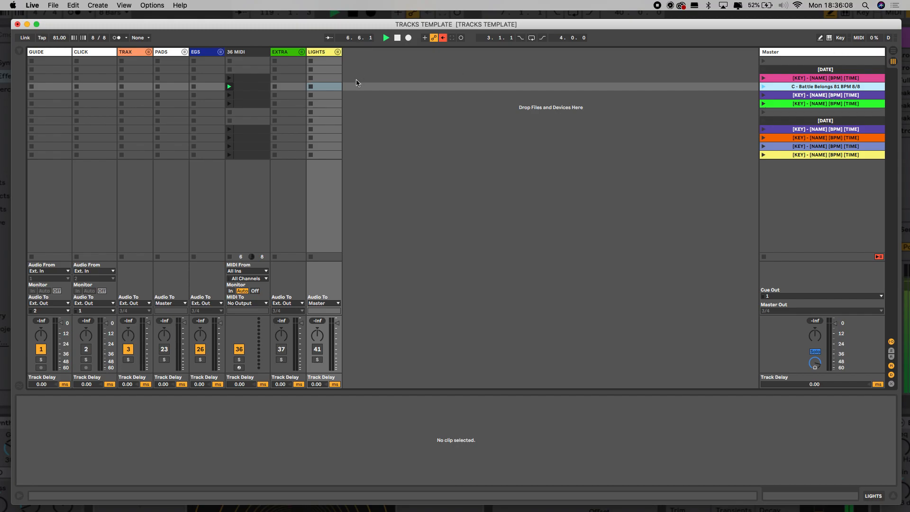
left_click(399, 38)
- Turn on the metronome
left_click(118, 40)
left_click(117, 39)
left_click(119, 39)
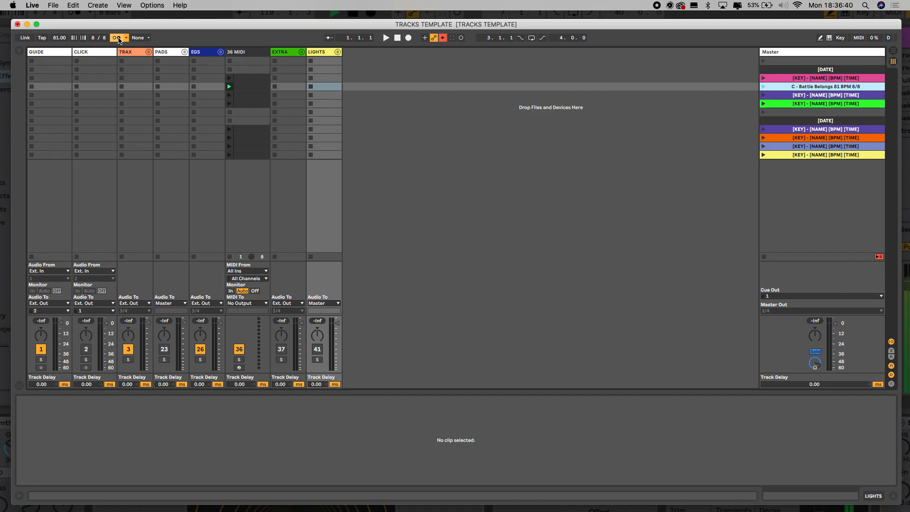
- Play the Battle Belongs scene again while toggling the metronome off and on, and stop playback
left_click(764, 87)
left_click(118, 41)
left_click(118, 41)
left_click(398, 38)
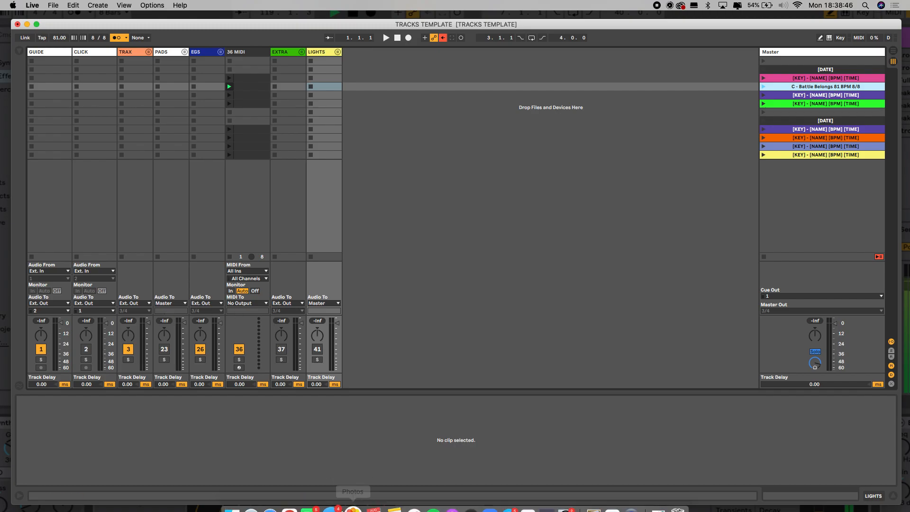
- Switch to Finder and open the "August 1st" folder on the Desktop to show its song folders
left_click(246, 495)
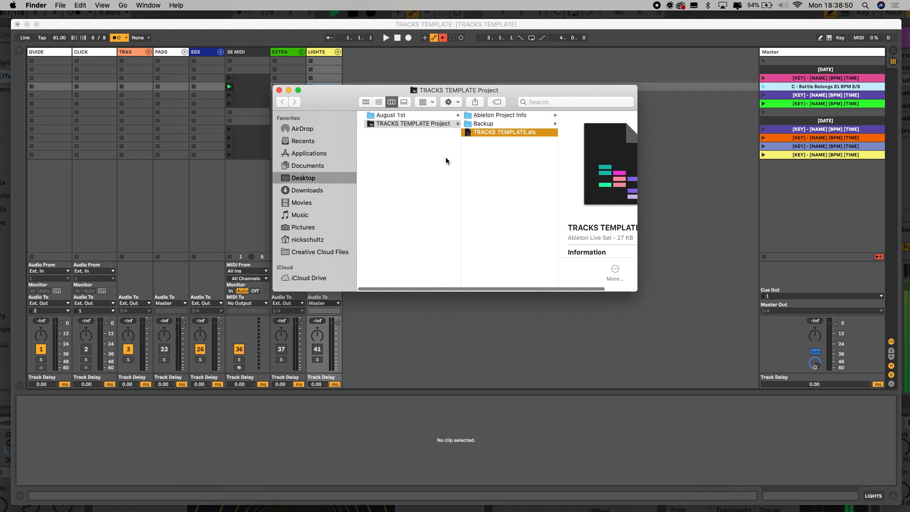
left_click(430, 117)
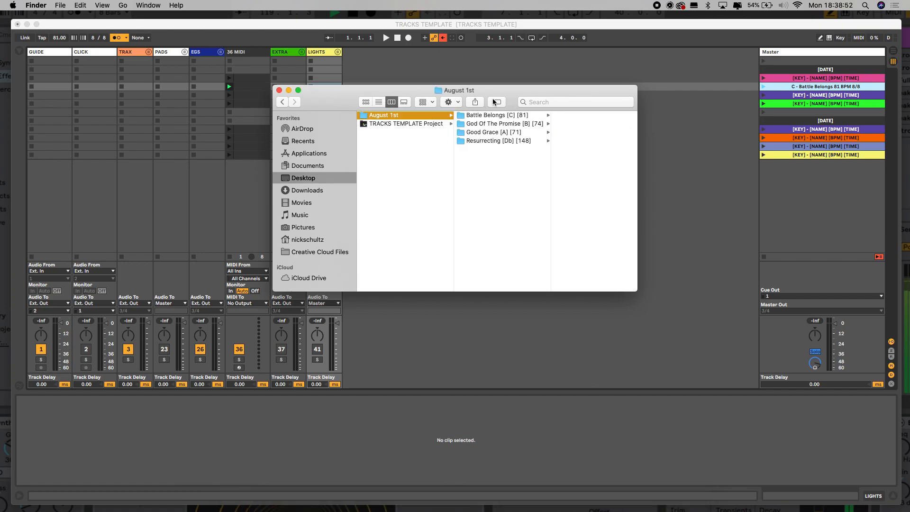
left_click_drag(497, 97, 432, 181)
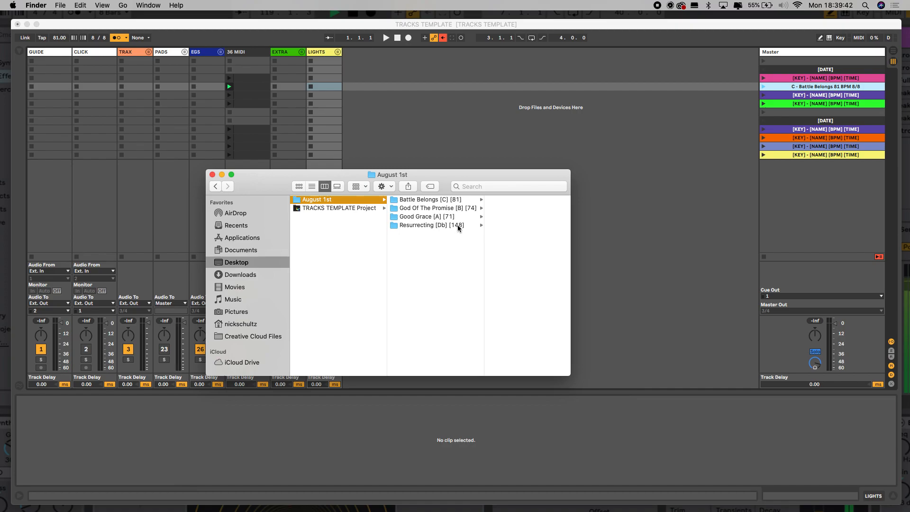
left_click_drag(442, 175, 508, 209)
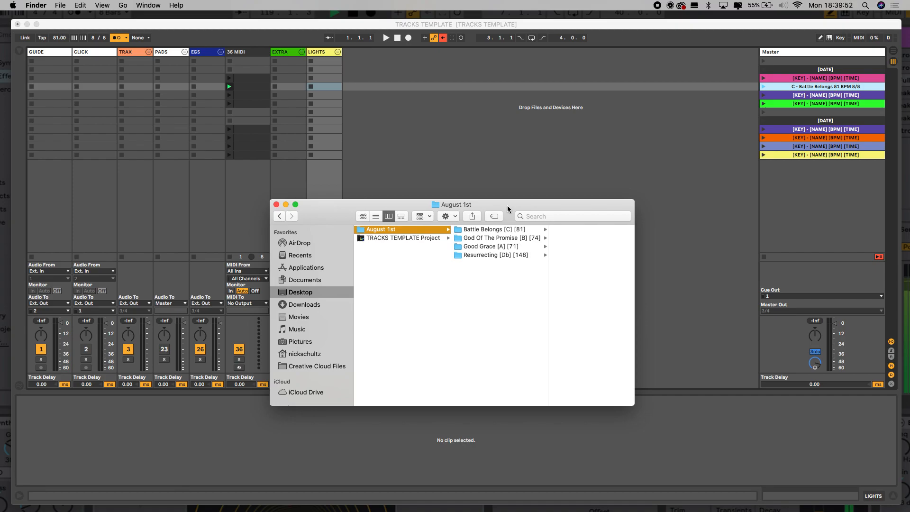
- Arrange the Live set window below the Finder window so the song folders and the scenes are both visible
left_click(710, 29)
left_click_drag(711, 29, 711, 197)
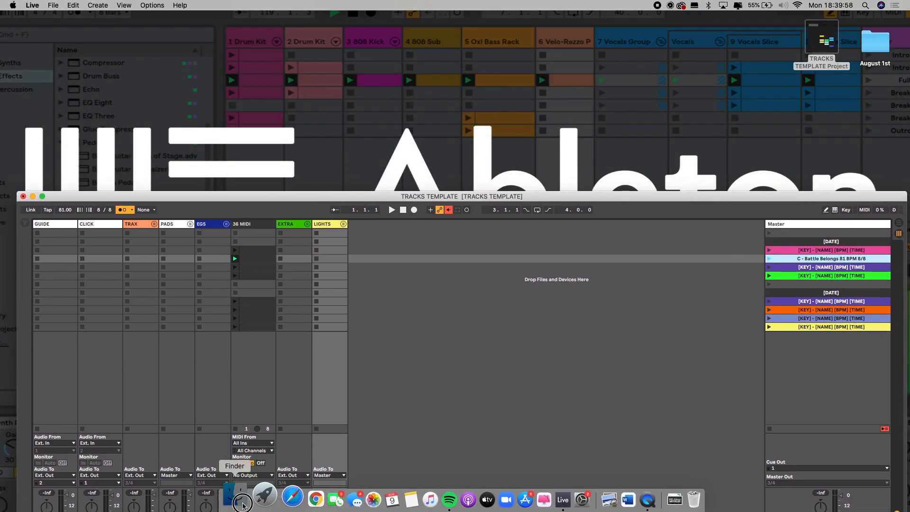
left_click(243, 506)
left_click_drag(499, 203, 507, 34)
- Rename the scene above Battle Belongs to "B - God Of The Promise 74 BPM 4/4" and test-play it
left_click(718, 198)
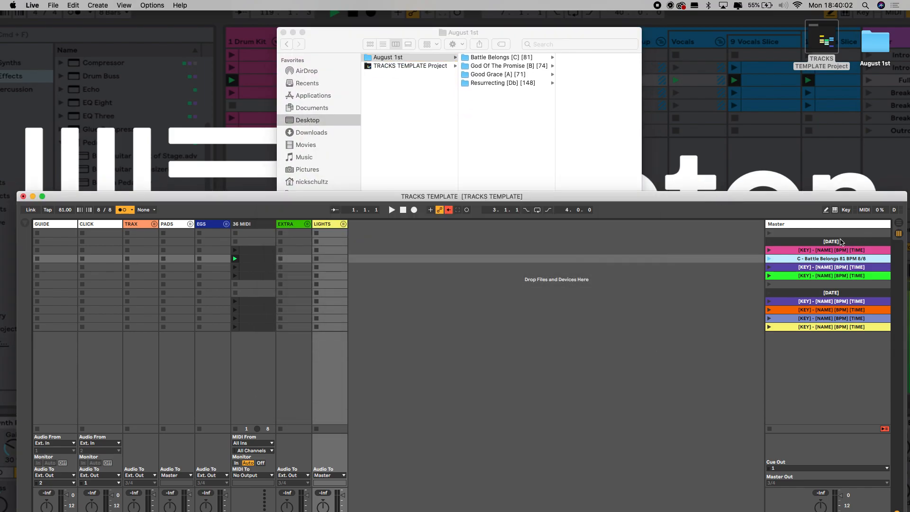
left_click(829, 251)
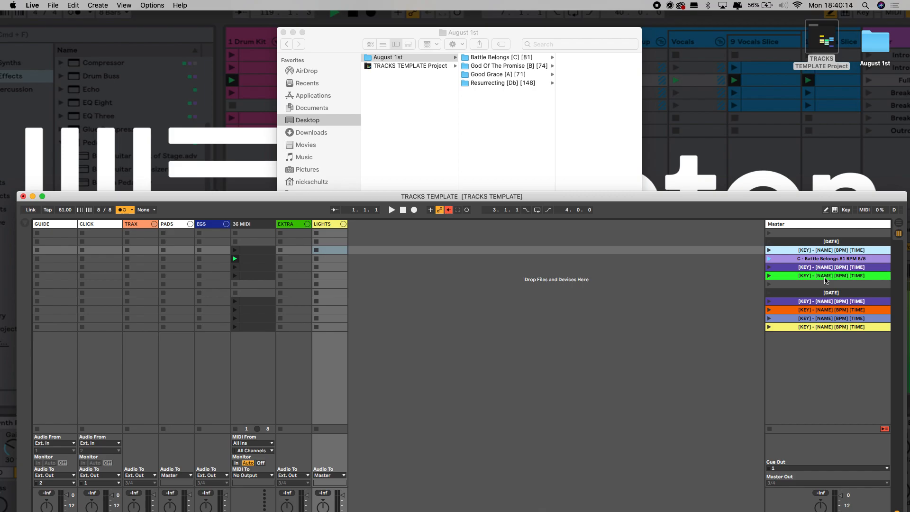
key("super+r")
type("B - God Of The Promise")
type("74 BPM")
type("4/4")
key("BackSpace")
key("BackSpace")
key("BackSpace")
type("8/8")
key("BackSpace")
key("BackSpace")
key("BackSpace")
type("4/4")
left_click(769, 251)
key("space")
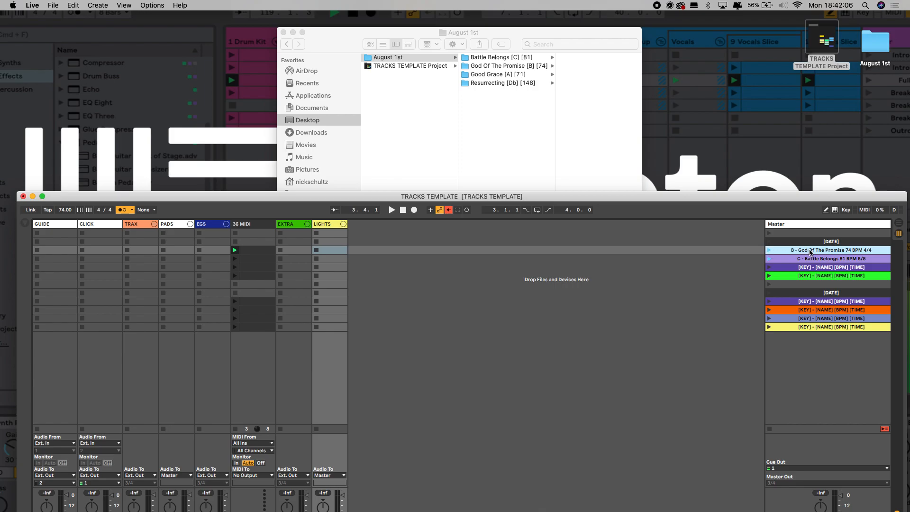
- Change the time signature in the God Of The Promise scene name to 8/8 and launch the scene
key("super+r")
left_click(879, 252)
key("BackSpace")
key("BackSpace")
key("BackSpace")
type("8/8")
left_click(769, 251)
- Rename the scene below Battle Belongs to "Db - Resurrecting 148 BPM 4/4" and test-play it
left_click(845, 260)
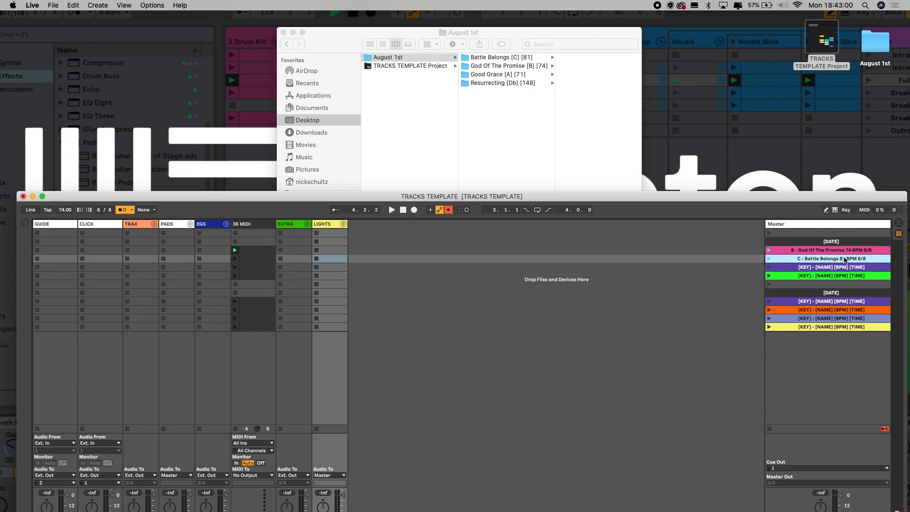
key("super+r")
key("Tab")
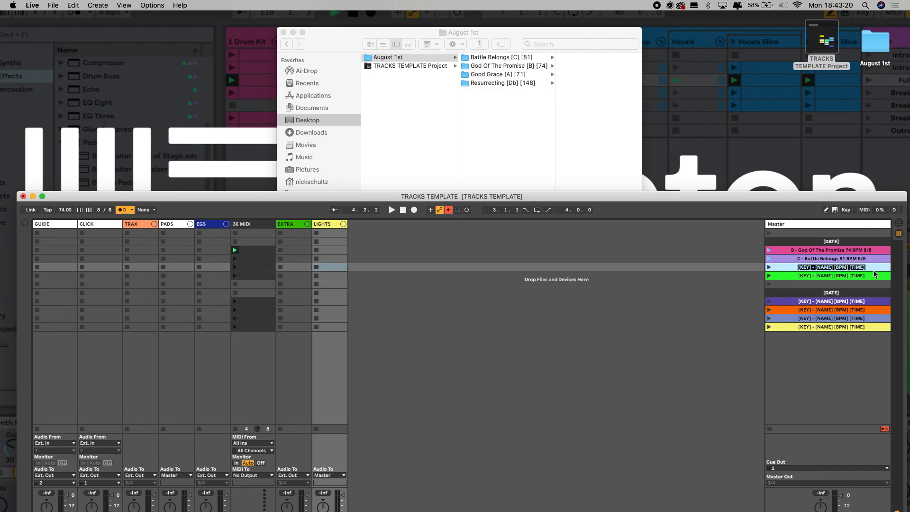
type("Db - Resurrecting 148 BPM 4/4")
left_click(769, 267)
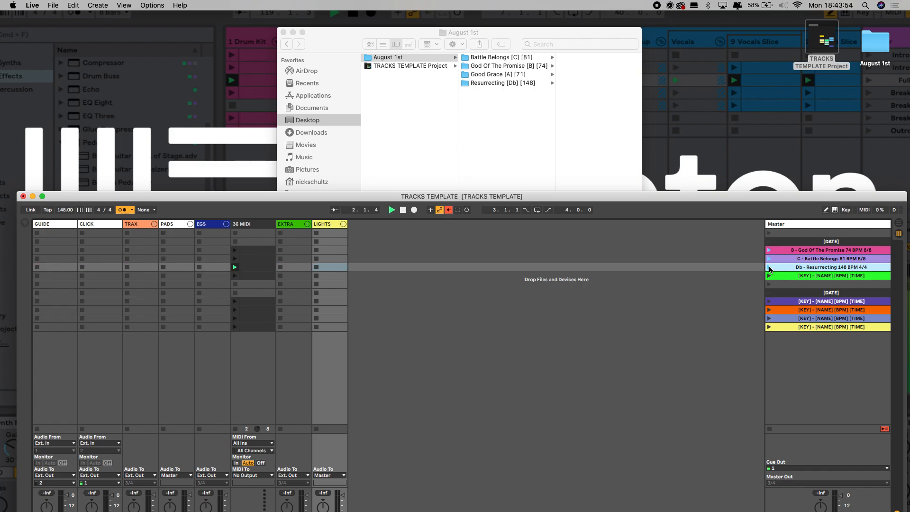
key("space")
- Change the time signature in the Resurrecting scene name to 8/8 and test-play the scene
key("BackSpace")
key("BackSpace")
key("BackSpace")
type("8/8")
key("Return")
left_click(769, 266)
key("space")
- Set the time signature in the Resurrecting scene name back to 4/4
key("cmd+r")
left_click(876, 266)
key("BackSpace")
key("BackSpace")
key("BackSpace")
key("BackSpace")
type("4/4")
- Rename the scene below Resurrecting to "A - Good Grace 71 BPM 8/8"
key("super+r")
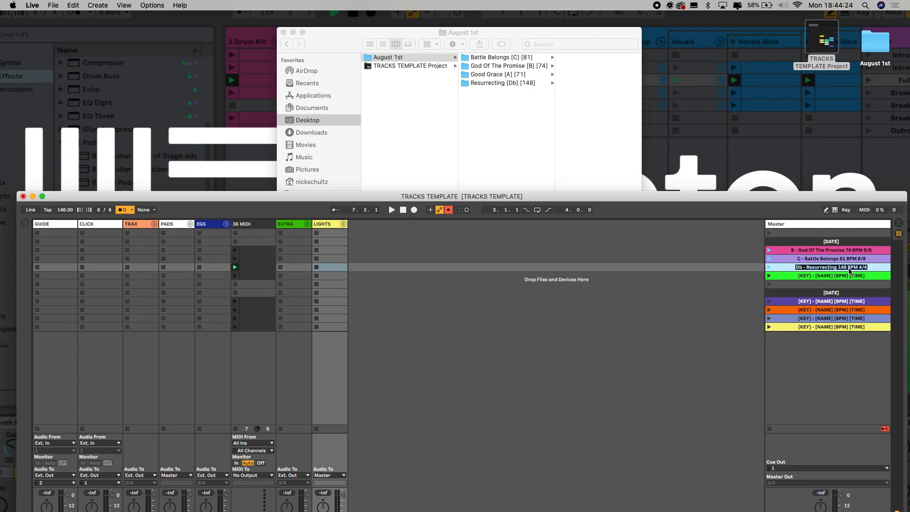
key("Tab")
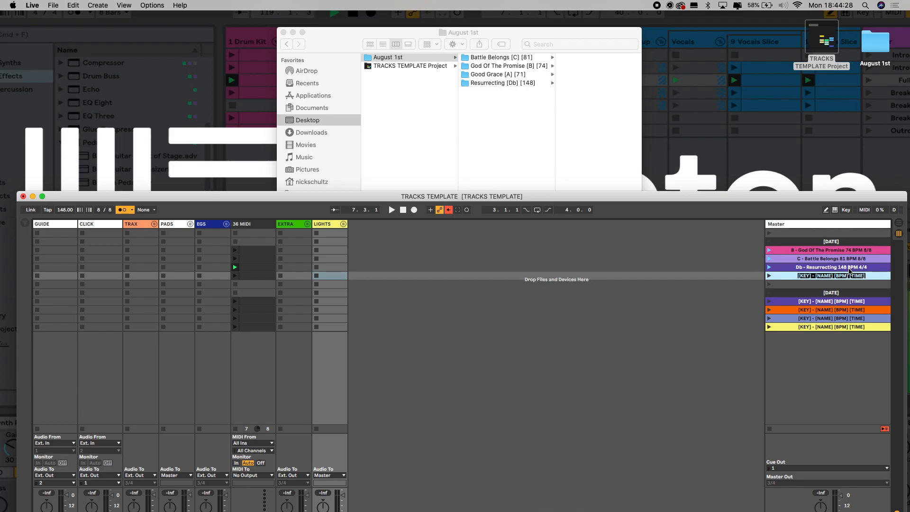
type("A")
type("71 BPM 8/8")
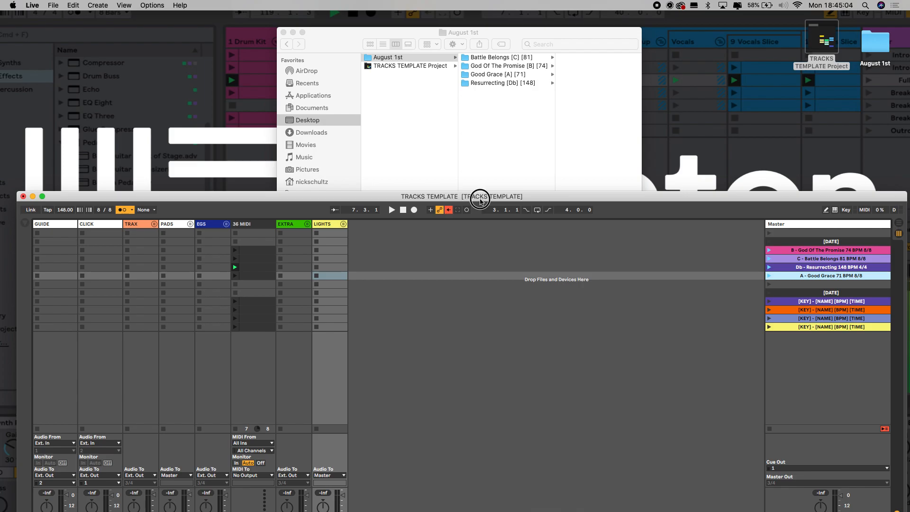
- Move the Live set window higher and unfold the EXTRA, EGS and TRAX group tracks
left_click_drag(479, 199, 474, 162)
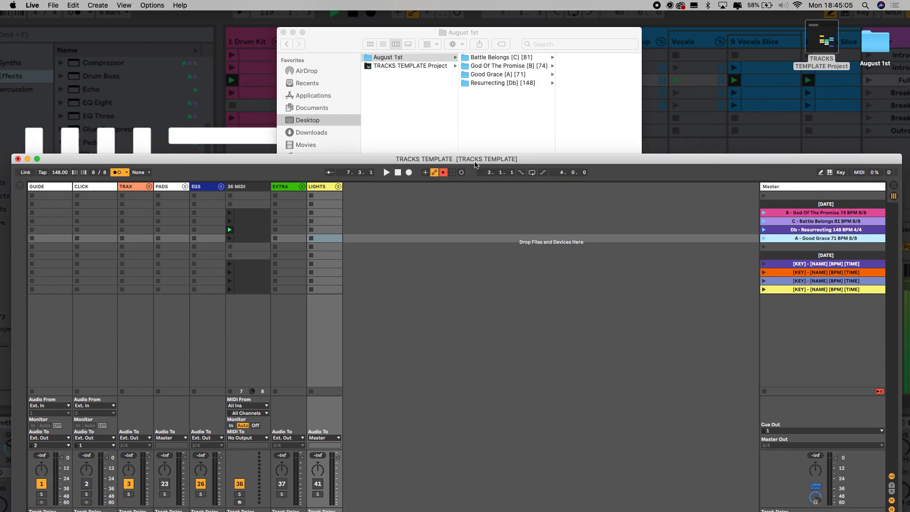
left_click(302, 187)
left_click(221, 188)
left_click(150, 189)
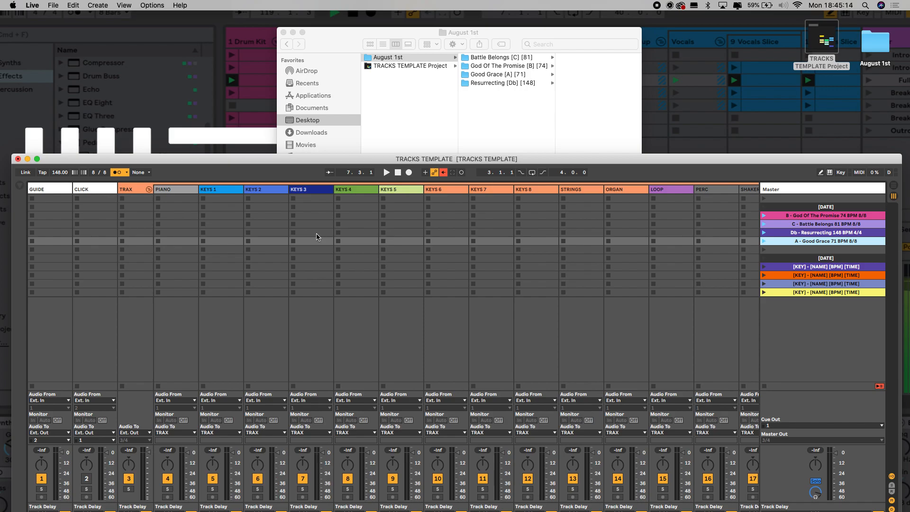
- Move the Finder window over the lower part of the Live set and select the God Of The Promise scene
left_click(508, 33)
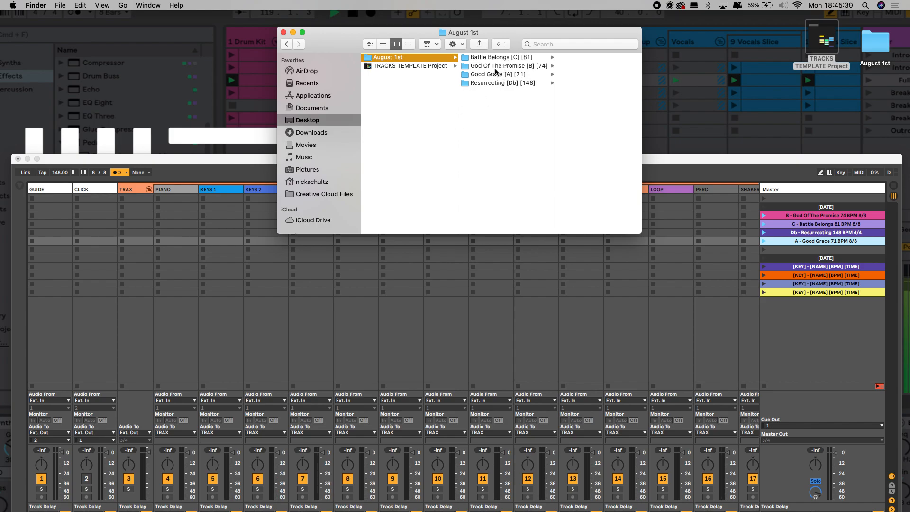
left_click_drag(516, 37, 480, 279)
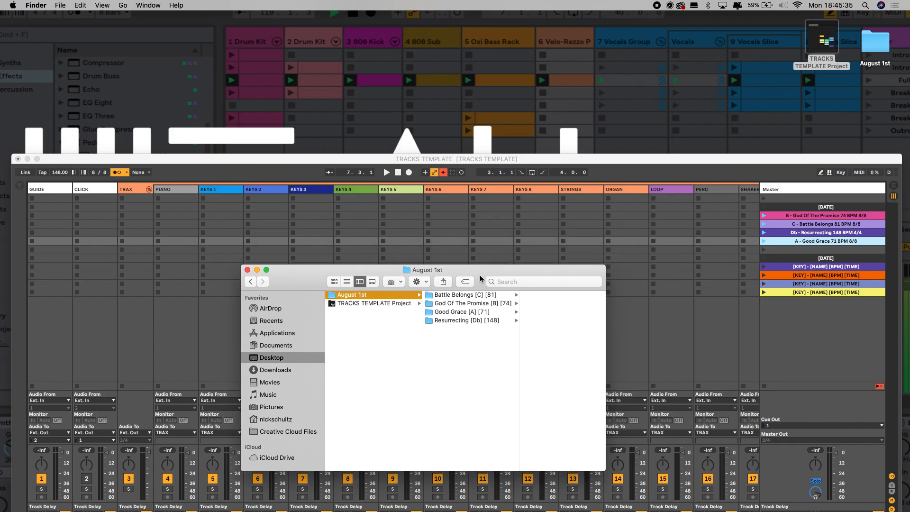
left_click(807, 215)
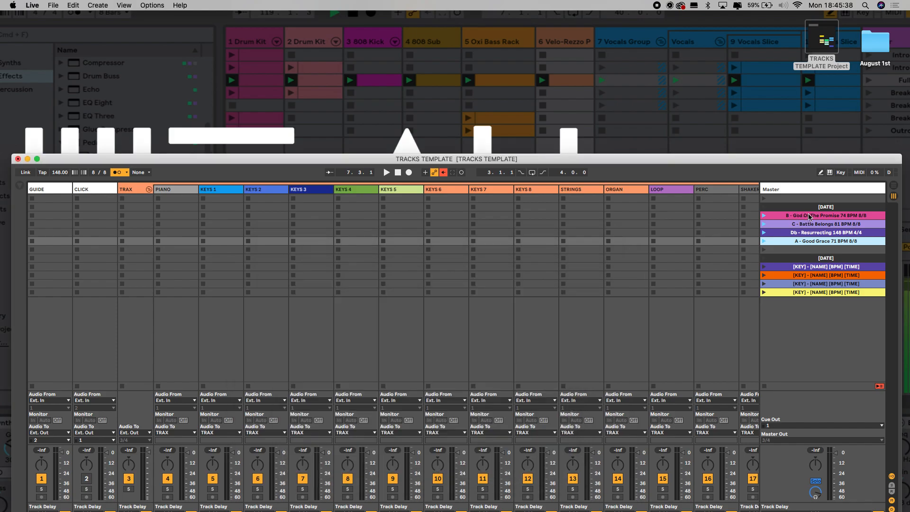
left_click(810, 216)
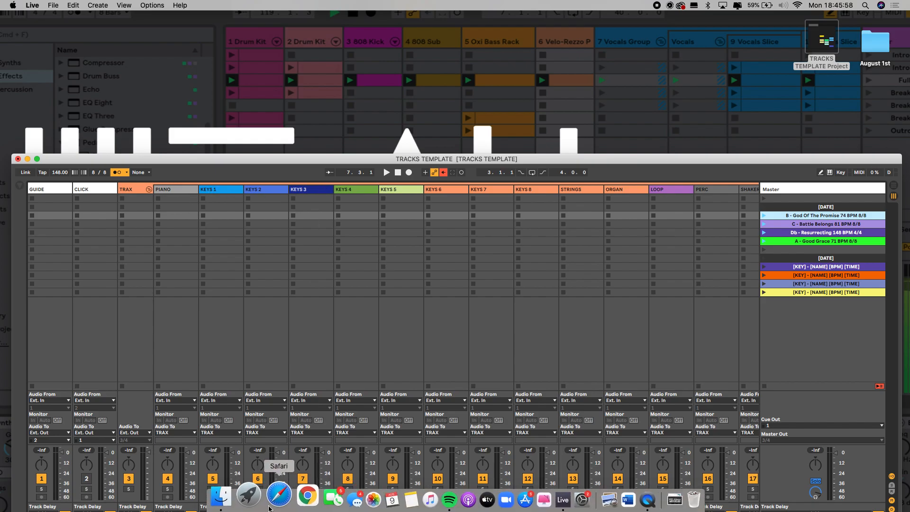
- Switch to Finder, open the "God Of The Promise [B] [74]" folder and look through its stem files
left_click(242, 500)
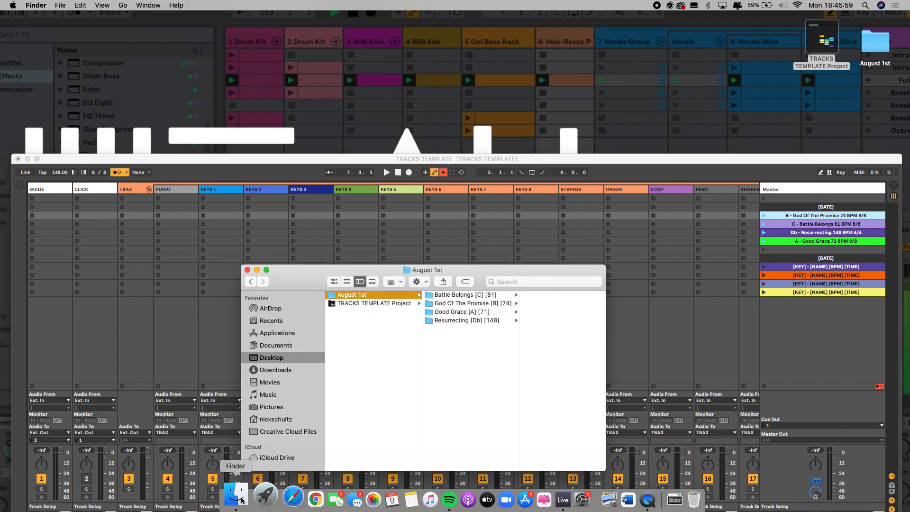
left_click(477, 305)
scroll(541, 377, "down", 10)
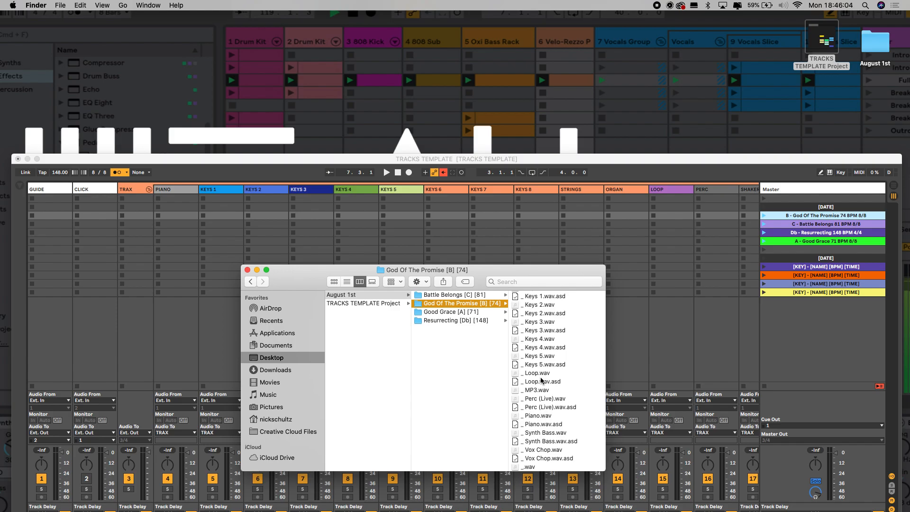
scroll(541, 379, "up", 10)
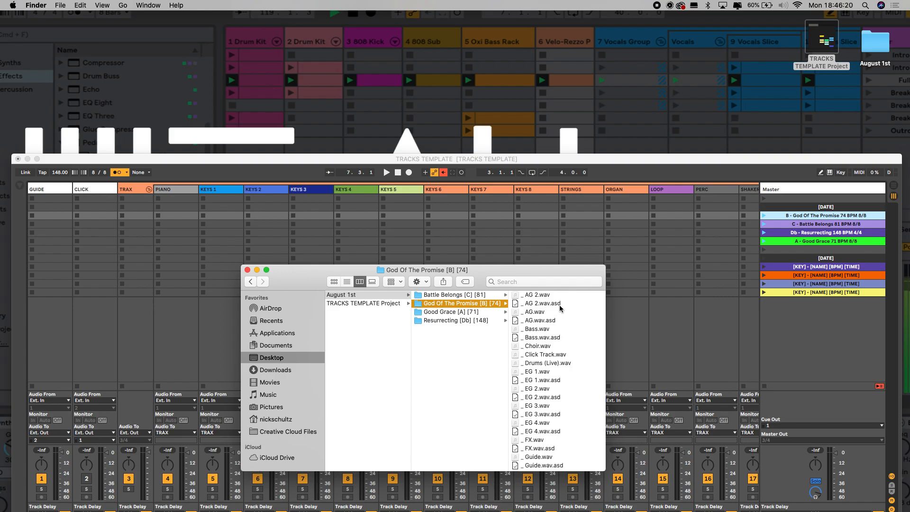
- Move the AG.wav.asd analysis file to the Trash and empty the Trash
left_click(541, 321)
right_click(436, 321)
left_click(463, 319)
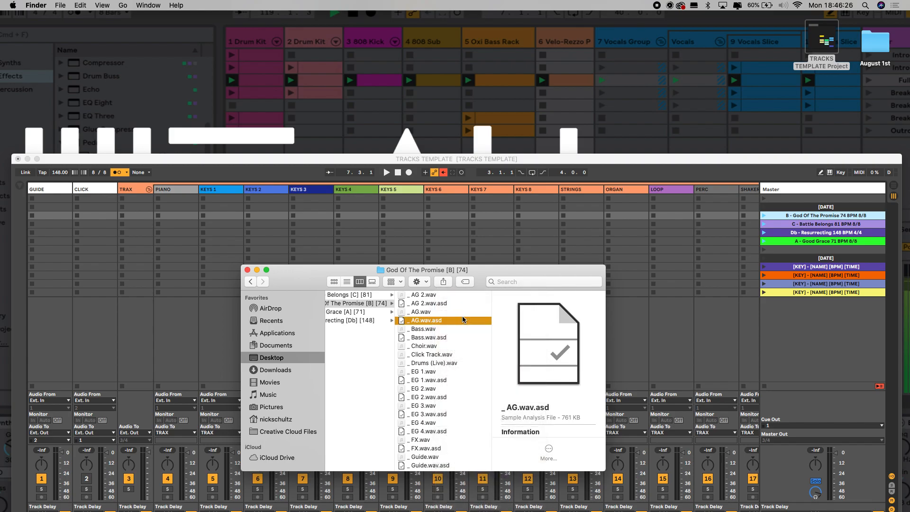
right_click(679, 503)
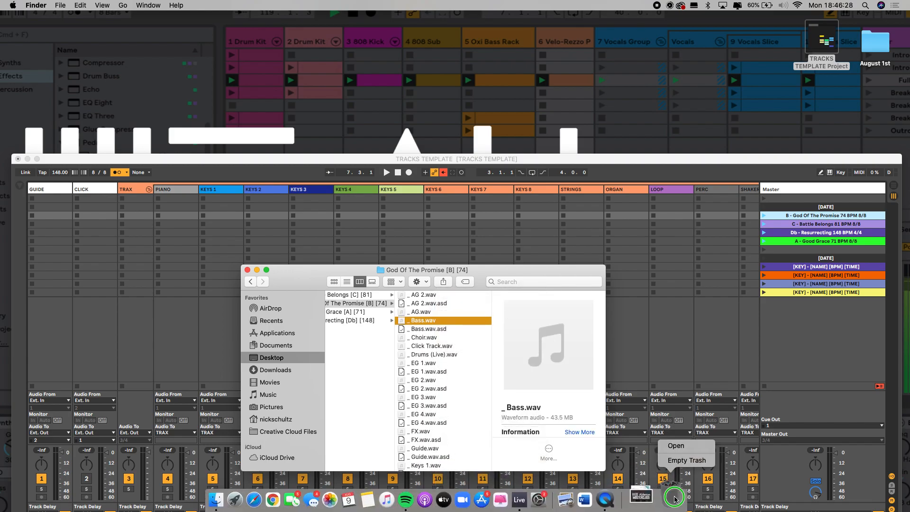
left_click(685, 464)
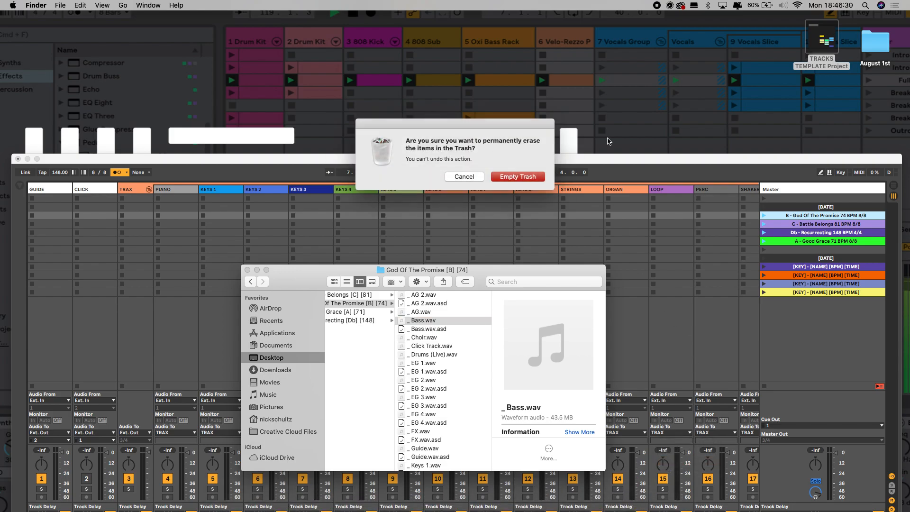
left_click(532, 176)
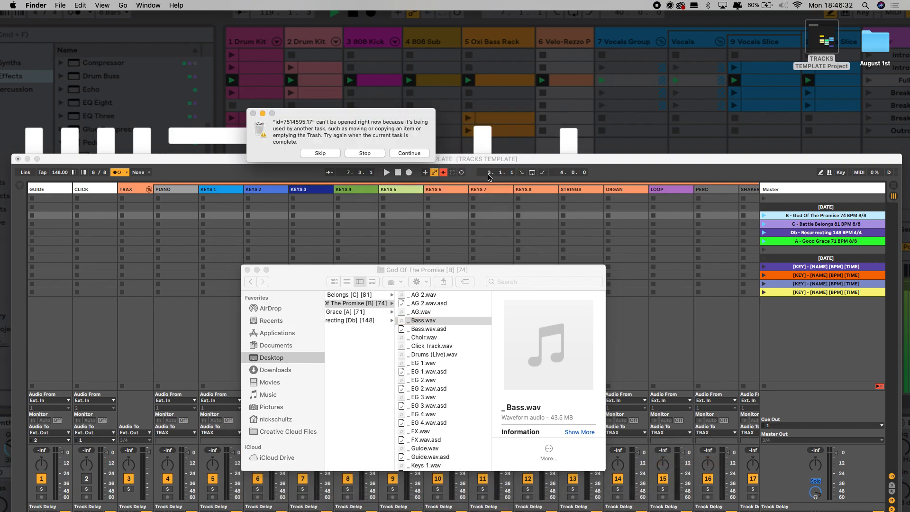
left_click(424, 153)
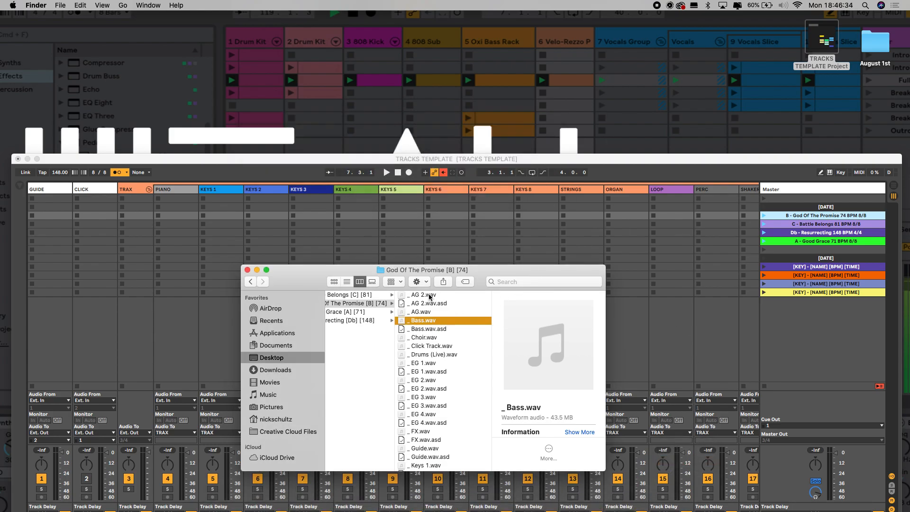
- Place AG 2.wav on ACOUSTIC 2, AG.wav on ACOUSTIC and Bass.wav on BASS in the God Of The Promise scene
scroll(493, 254, "right", 10)
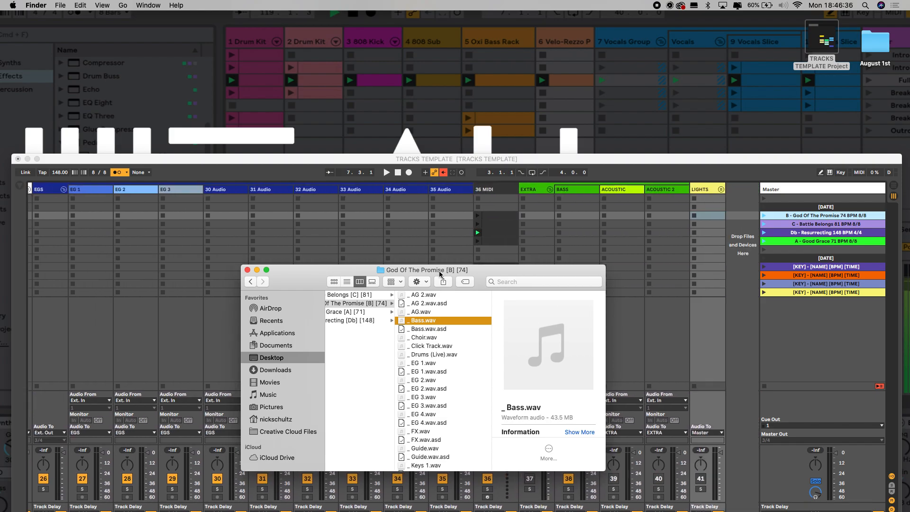
left_click_drag(428, 297, 664, 215)
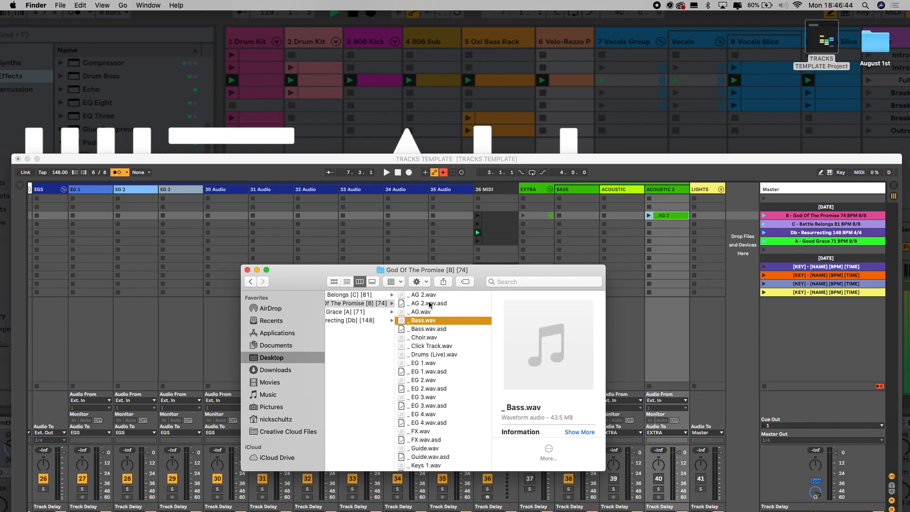
left_click_drag(418, 312, 618, 216)
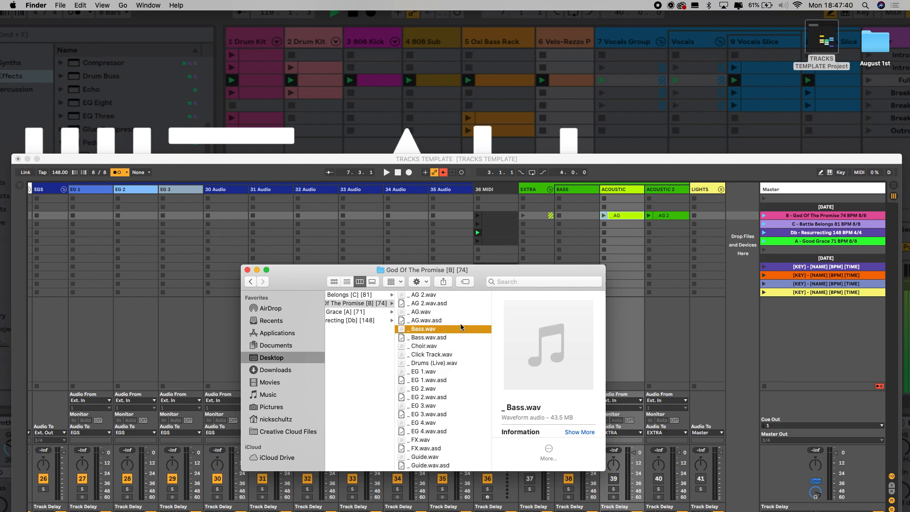
left_click_drag(426, 331, 576, 216)
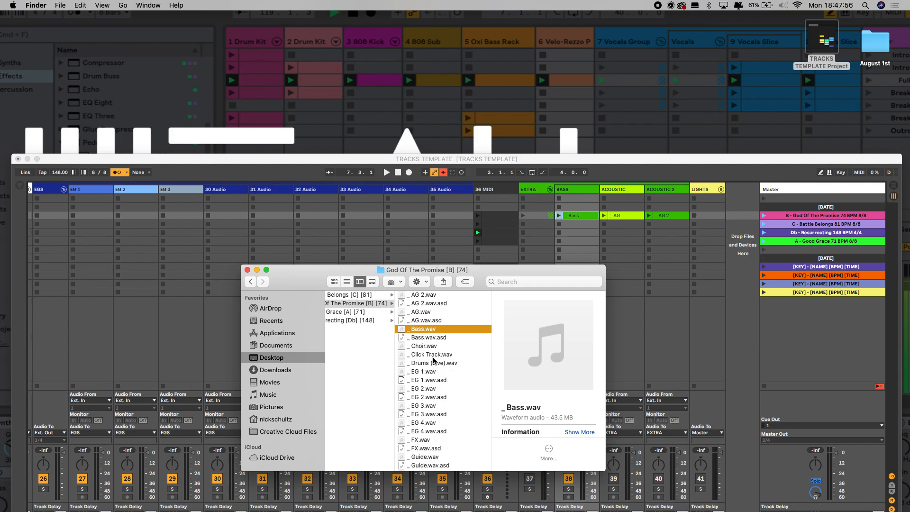
- Place the EG 1, EG 2, EG 3 and EG 4 stems on tracks EG 1, EG 2, EG 3 and 30 Audio in the God Of The Promise scene
scroll(434, 360, "down", 4)
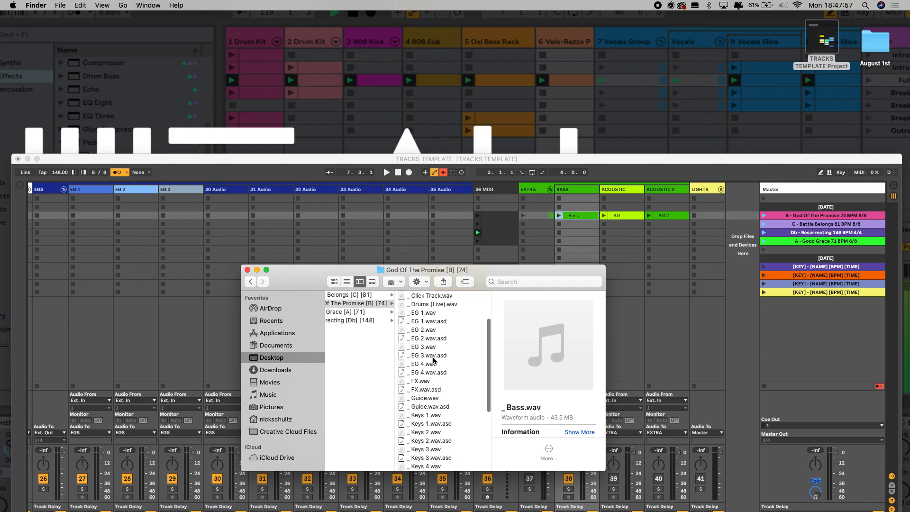
left_click(417, 316)
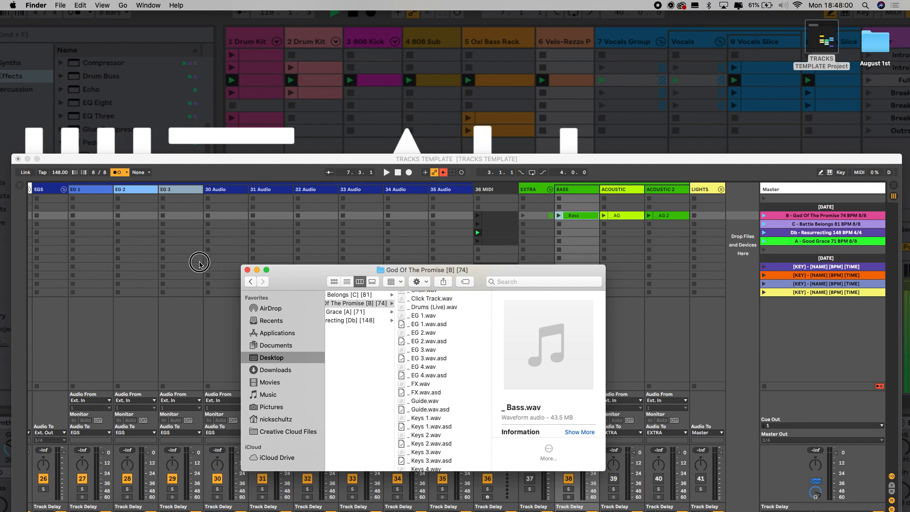
left_click_drag(420, 315, 94, 224)
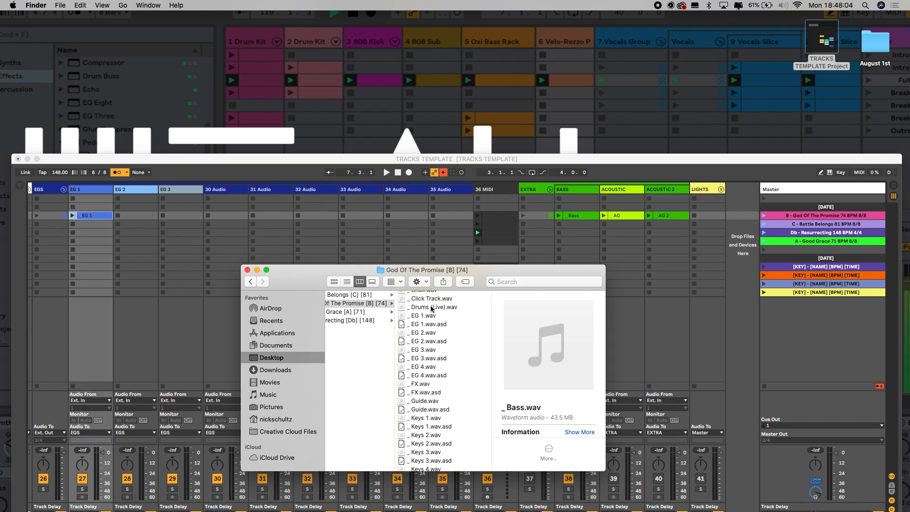
left_click_drag(423, 332, 138, 216)
left_click_drag(427, 349, 178, 217)
left_click_drag(423, 366, 224, 215)
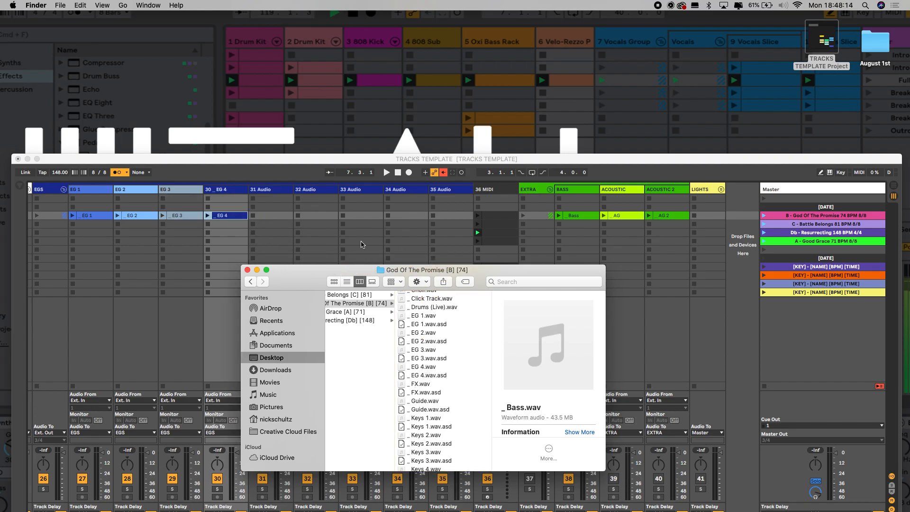
- Place FX.wav, Guide.wav and Keys 1.wav on the FX, GUIDE and KEYS 1 tracks in the God Of The Promise scene
scroll(363, 244, "left", 10)
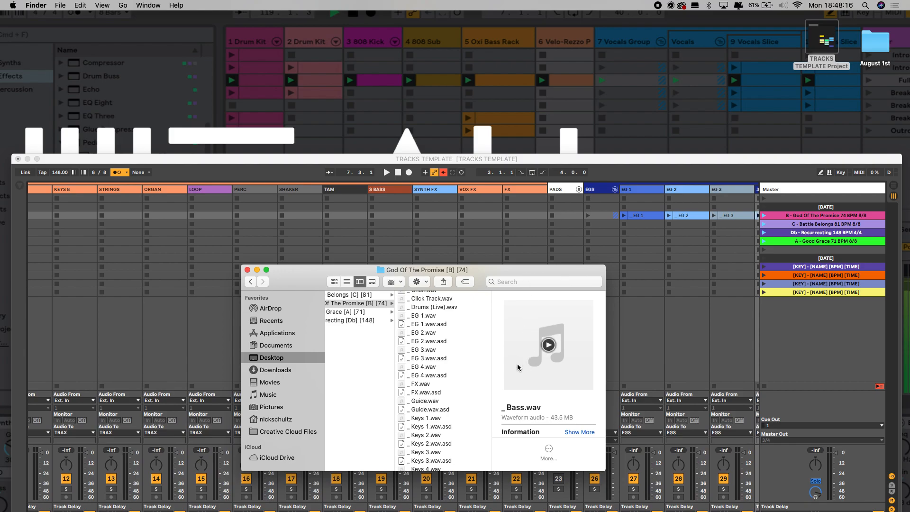
left_click_drag(421, 384, 522, 216)
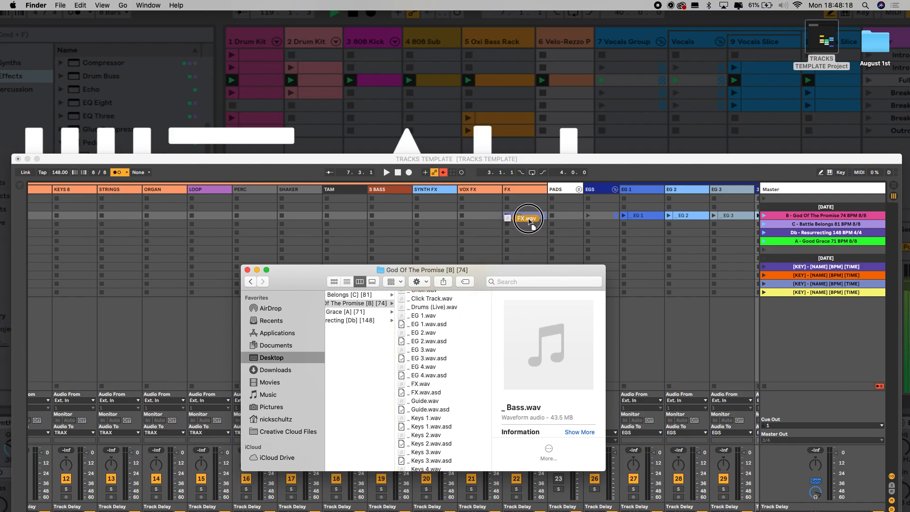
scroll(430, 379, "down", 4)
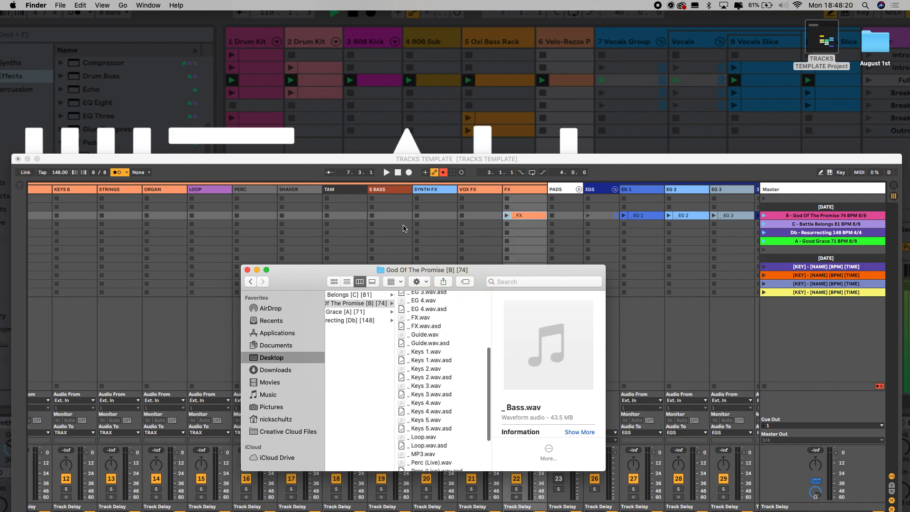
scroll(405, 229, "left", 10)
left_click_drag(425, 335, 61, 217)
left_click_drag(427, 353, 216, 216)
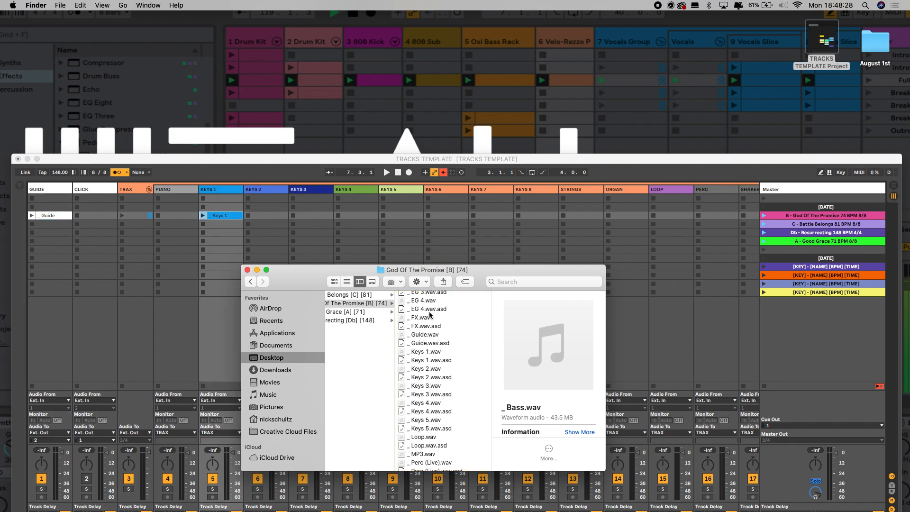
- Place Keys 2.wav through Keys 5.wav on the KEYS 2, KEYS 3, KEYS 4 and KEYS 5 tracks in the God Of The Promise scene
left_click_drag(428, 369, 260, 219)
left_click_drag(420, 386, 309, 217)
left_click_drag(428, 402, 356, 216)
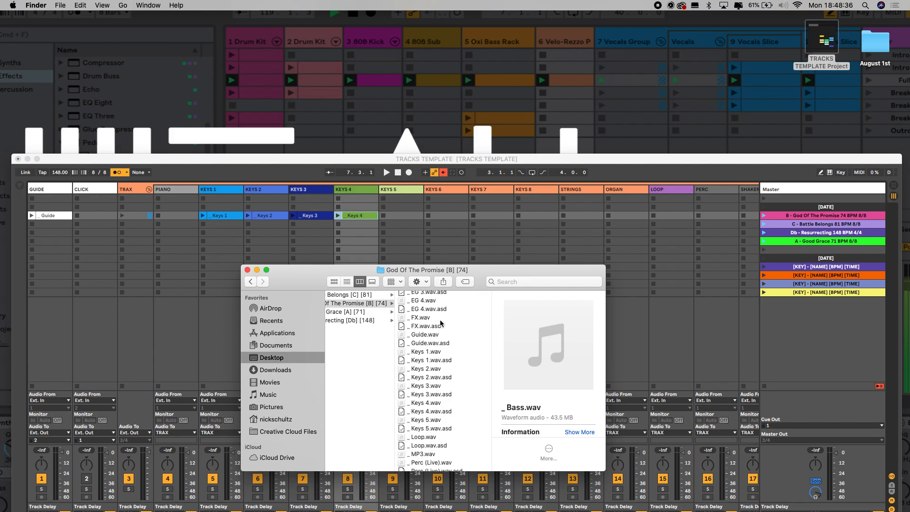
left_click_drag(427, 420, 406, 215)
- Place Loop.wav on the LOOP track and Perc (Live).wav on PERC in the God Of The Promise scene
scroll(484, 241, "right", 6)
scroll(429, 369, "down", 5)
left_click_drag(426, 375, 412, 215)
scroll(442, 404, "down", 2)
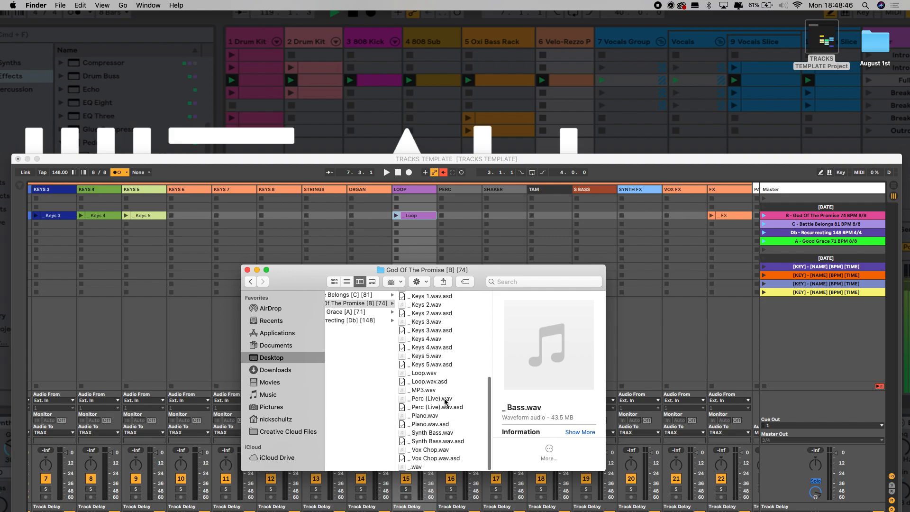
left_click_drag(428, 400, 467, 216)
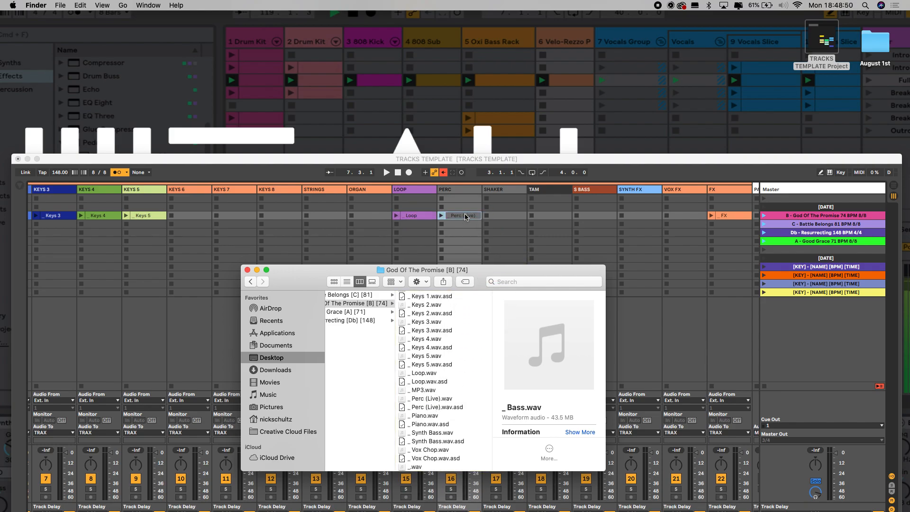
- Place Piano.wav on the PIANO track and Synth Bass.wav on S BASS in the God Of The Promise scene
scroll(435, 368, "down", 1)
scroll(419, 242, "left", 6)
left_click_drag(424, 416, 187, 218)
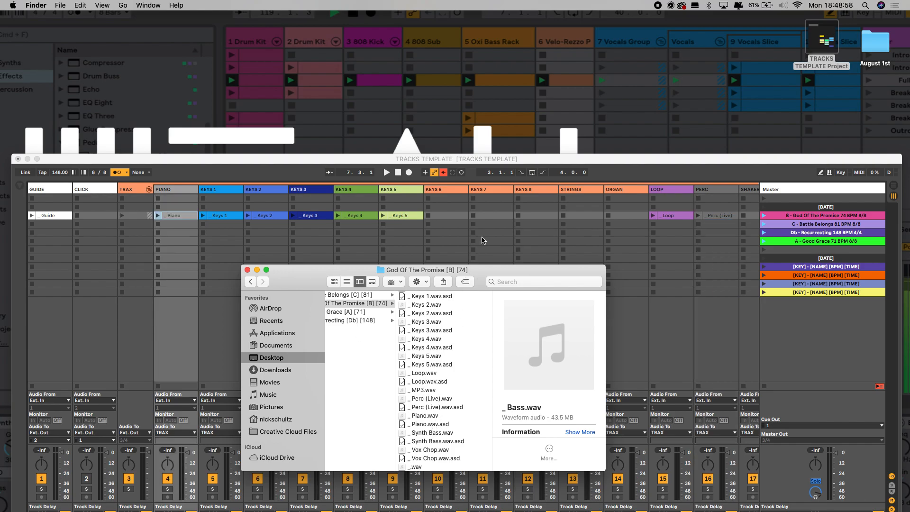
scroll(484, 240, "right", 8)
left_click_drag(424, 434, 456, 216)
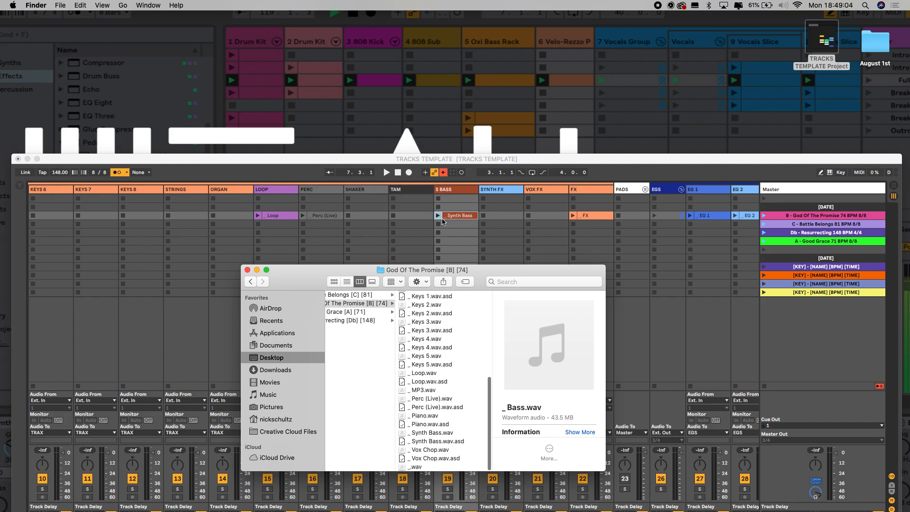
- Place Vox Chop.wav on the VOX FX track in the God Of The Promise scene
scroll(451, 237, "right", 3)
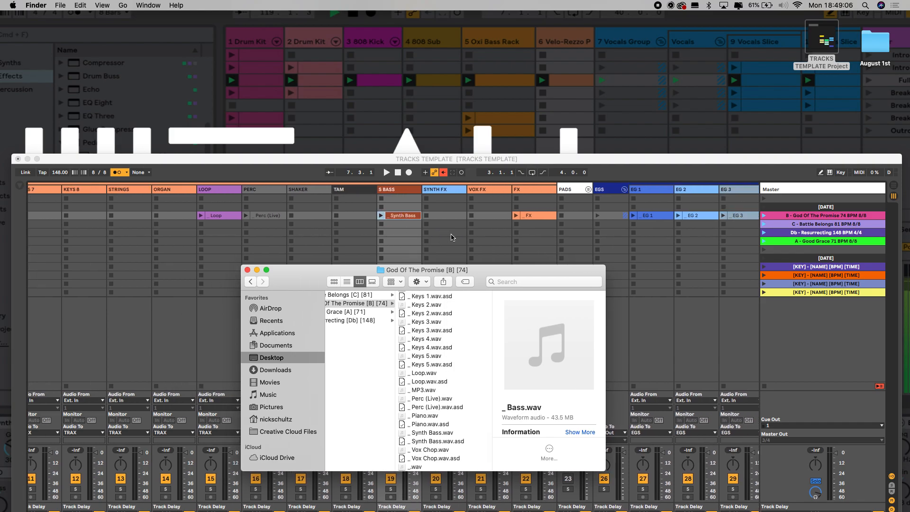
scroll(452, 237, "right", 3)
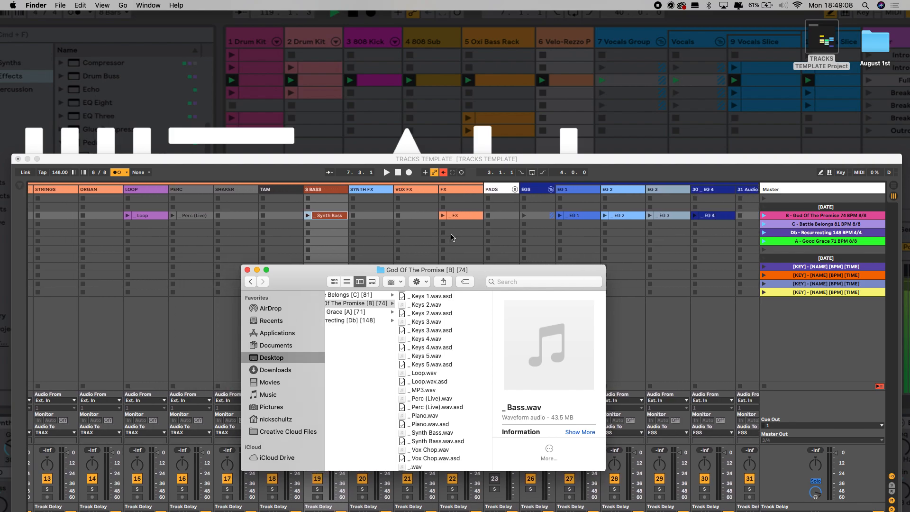
scroll(451, 237, "left", 2)
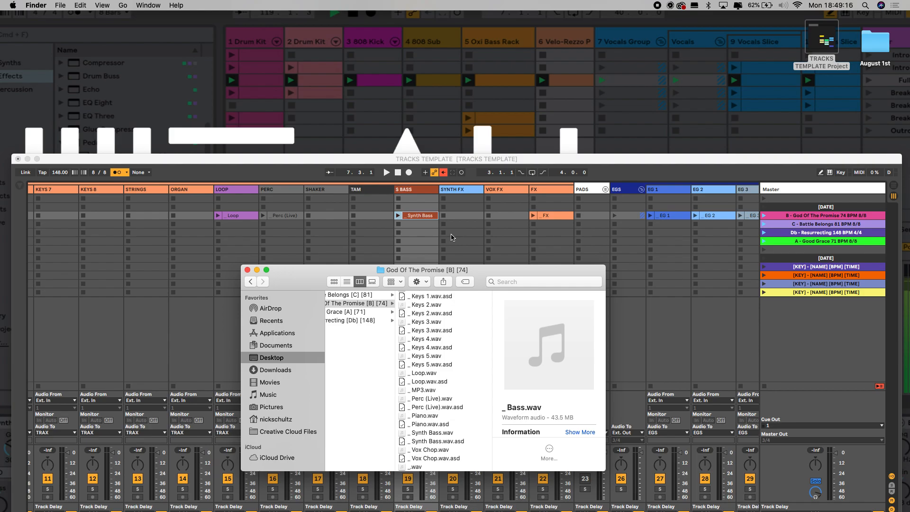
scroll(426, 426, "down", 2)
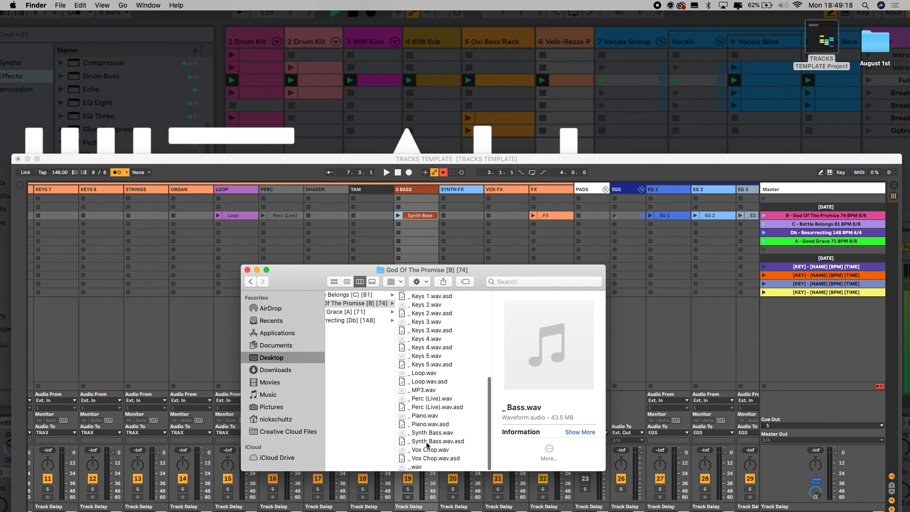
left_click_drag(425, 452, 491, 217)
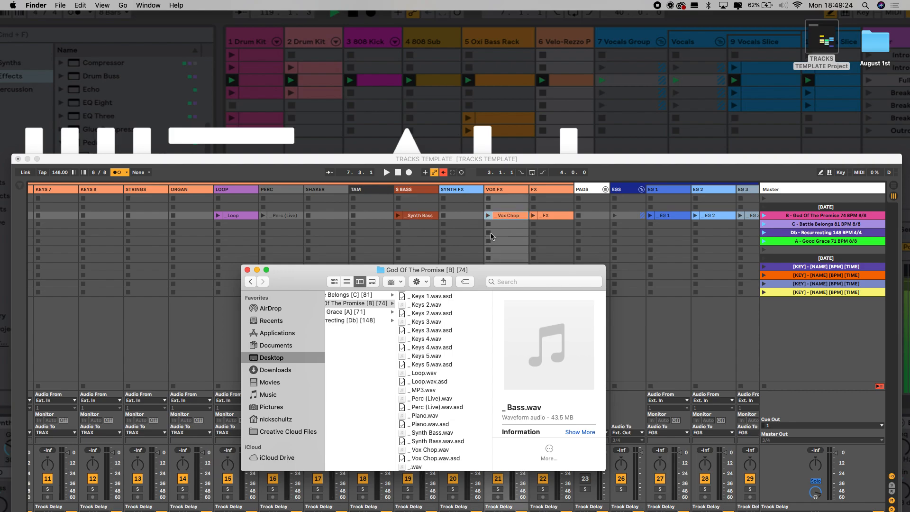
scroll(458, 416, "up", 10)
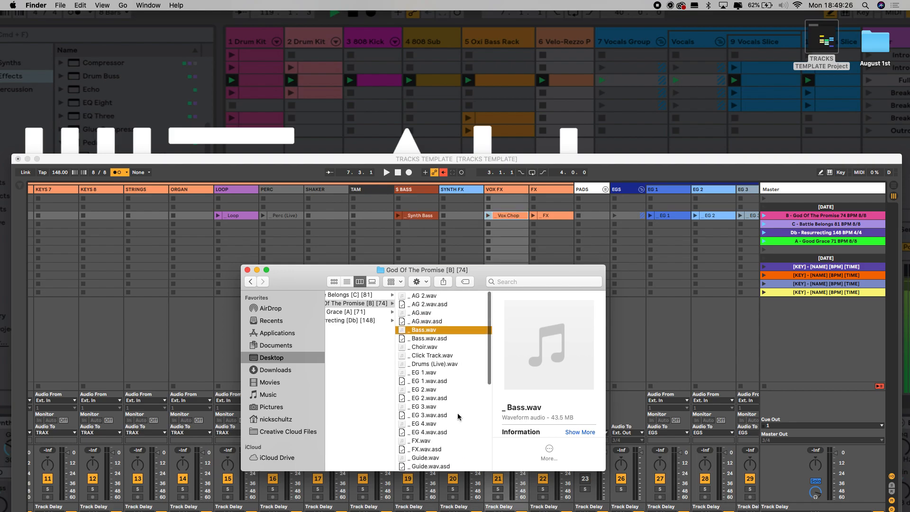
- Switch to the Ableton Live set, move its window up to show the clip view, and launch the God Of The Promise scene
left_click(528, 254)
scroll(445, 271, "left", 8)
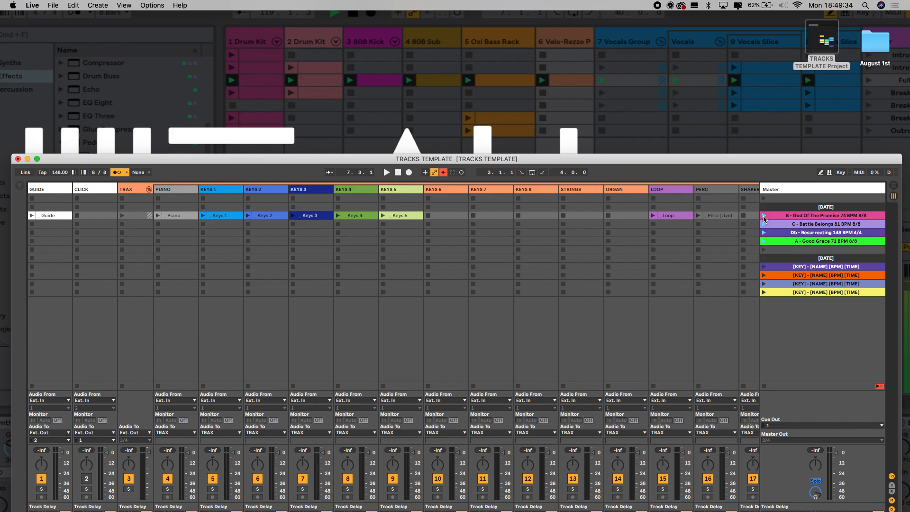
left_click_drag(740, 159, 729, 17)
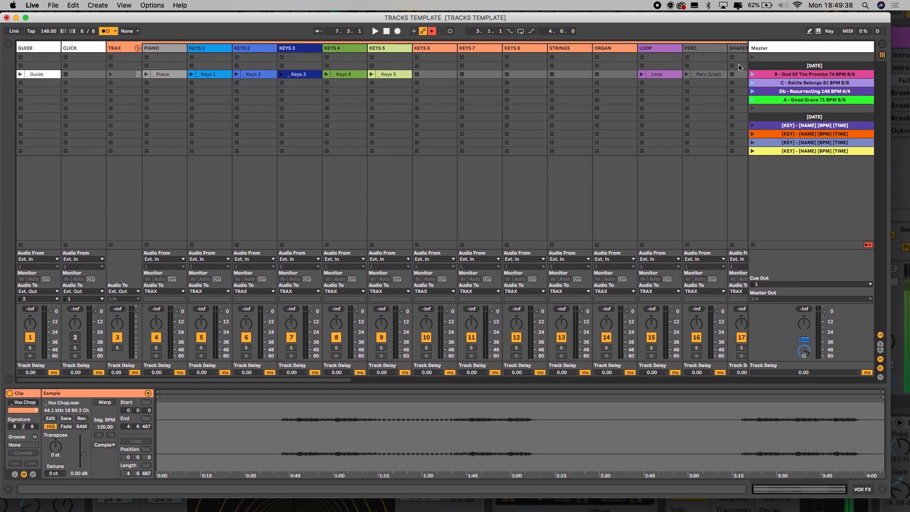
left_click(752, 74)
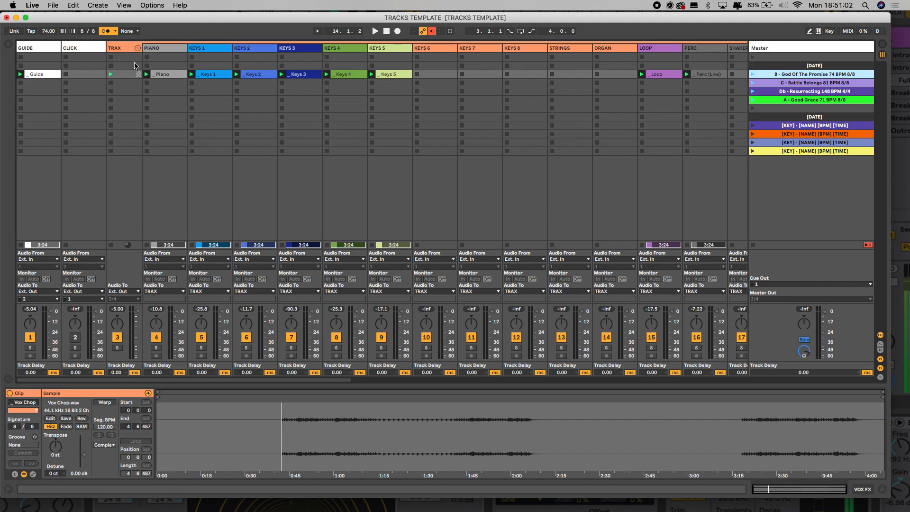
- Set the TRAX group's external output to channels 1/2
left_click(123, 299)
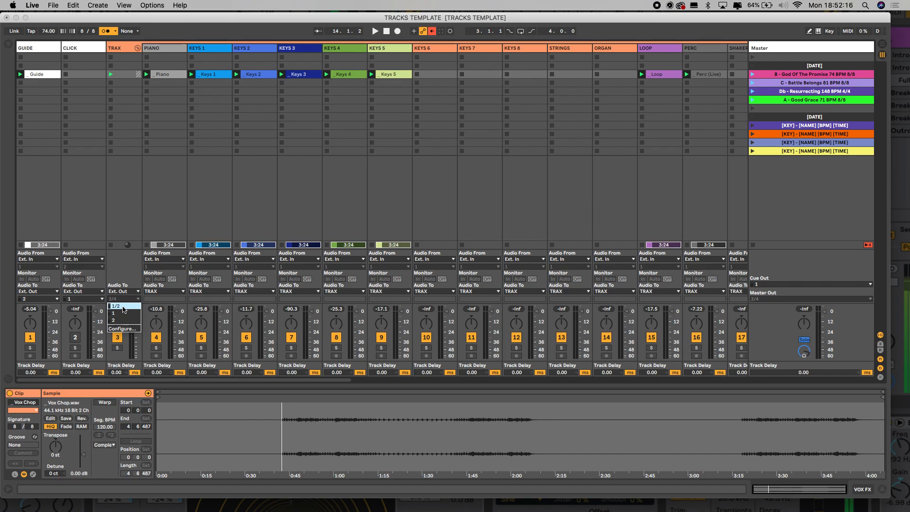
left_click(272, 177)
left_click(136, 299)
left_click(134, 307)
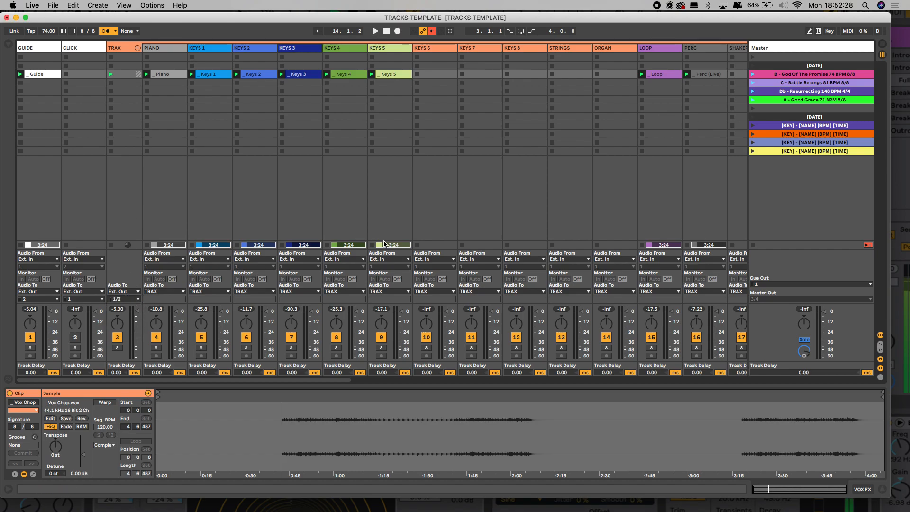
- Fold the TRAX group, then set the EGS group's external output to 1/2 and fold it
left_click(138, 49)
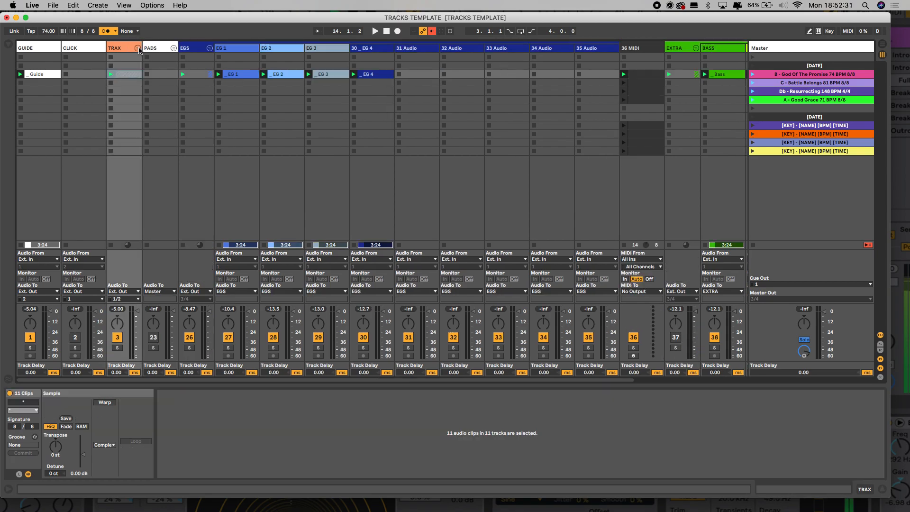
left_click(207, 299)
left_click(204, 307)
left_click(209, 48)
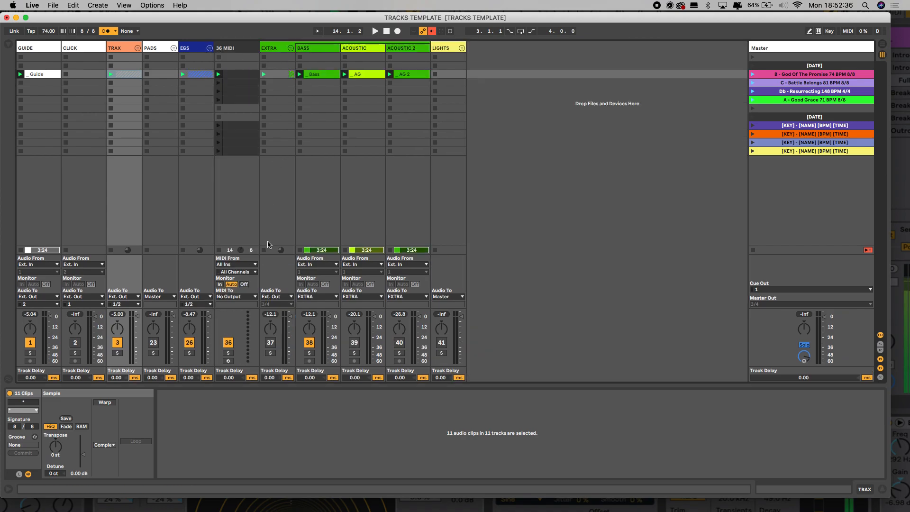
- Set the EXTRA group and Master outputs to 1/2 and launch the God Of The Promise scene
left_click(277, 304)
left_click(277, 311)
left_click(768, 305)
left_click(760, 311)
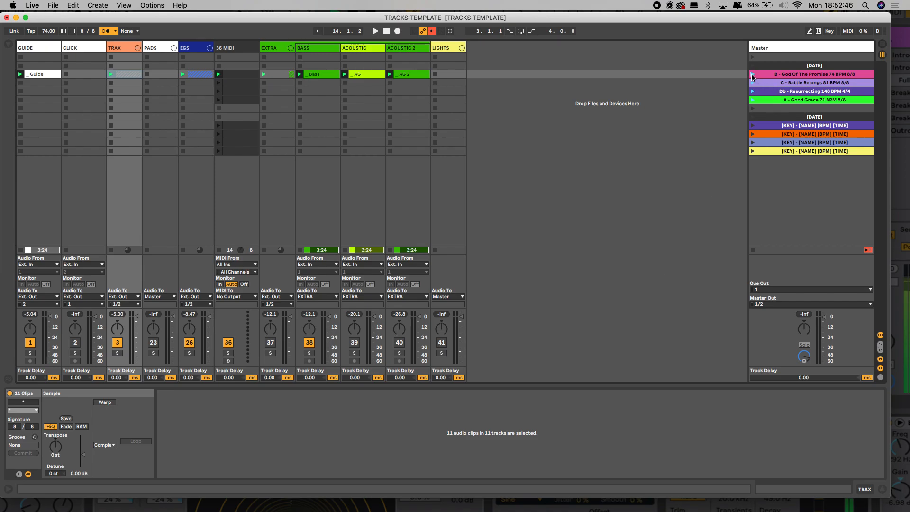
left_click(752, 75)
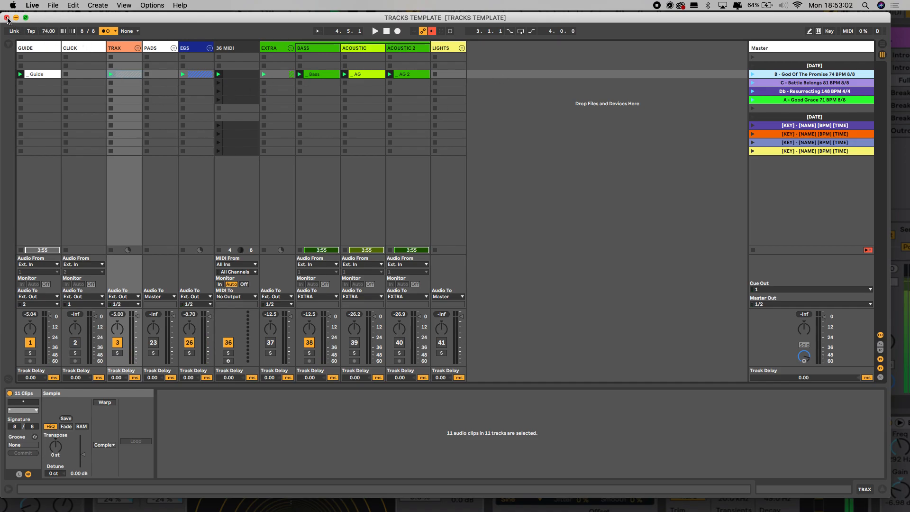
- Close the Live set and reopen TRACKS TEMPLATE.als from the TRACKS TEMPLATE Project folder on the desktop
left_click(7, 19)
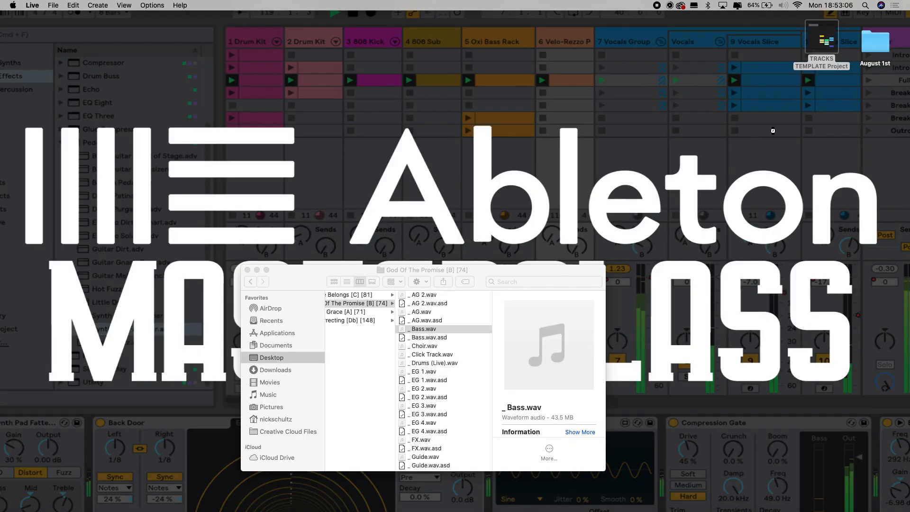
left_click(557, 280)
double_click(829, 43)
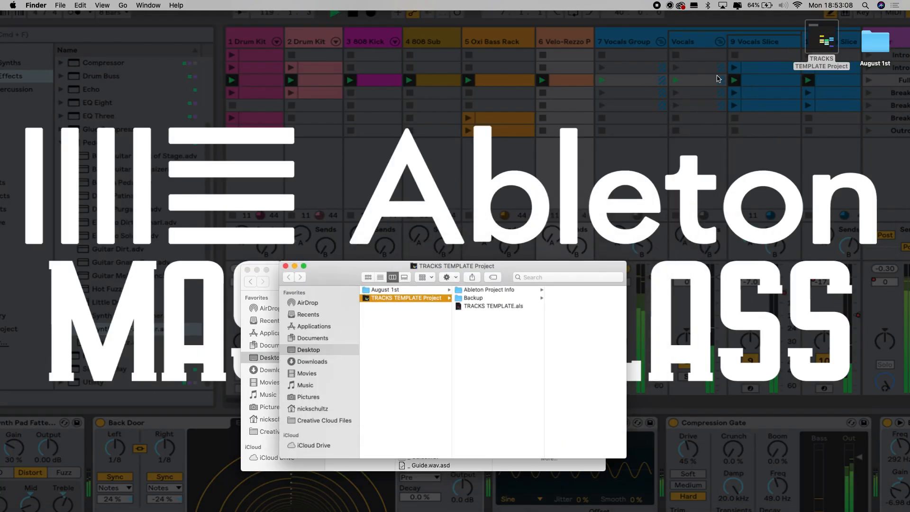
left_click(467, 324)
double_click(467, 324)
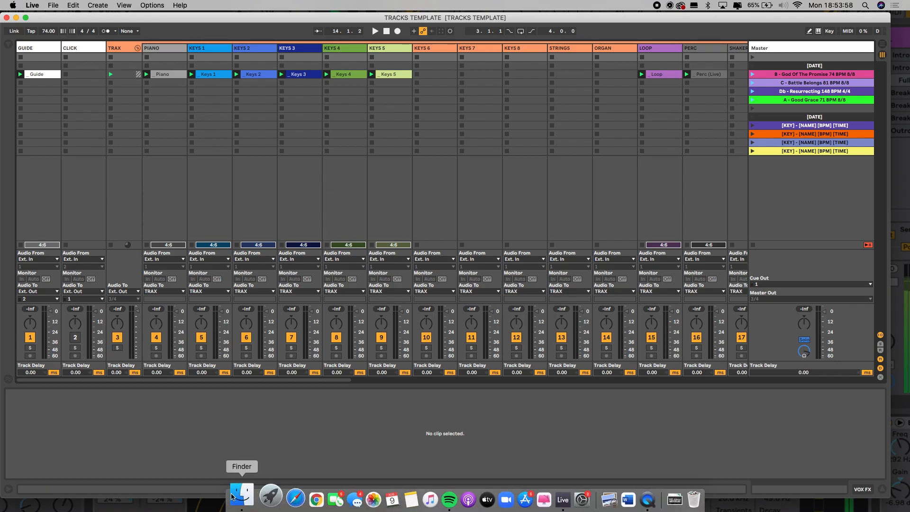
- Switch to Finder, keep one window placed over the mixer area, and show the contents of the Battle Belongs [C] [81] folder
left_click(232, 496)
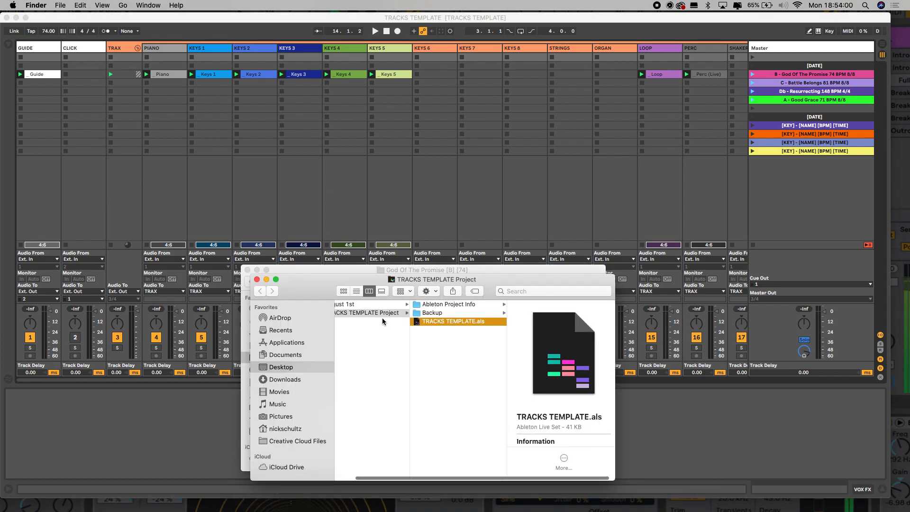
left_click(387, 305)
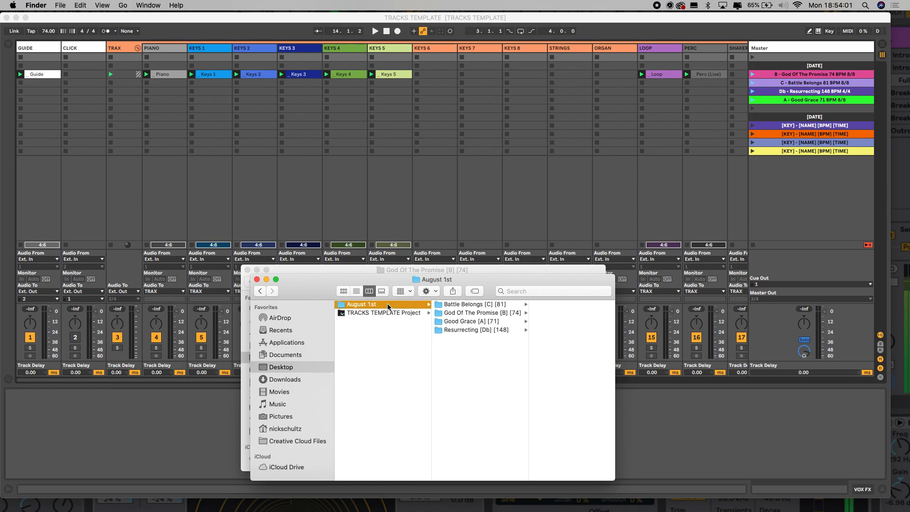
left_click(256, 280)
left_click_drag(300, 269, 307, 124)
scroll(371, 172, "left", 3)
left_click(406, 150)
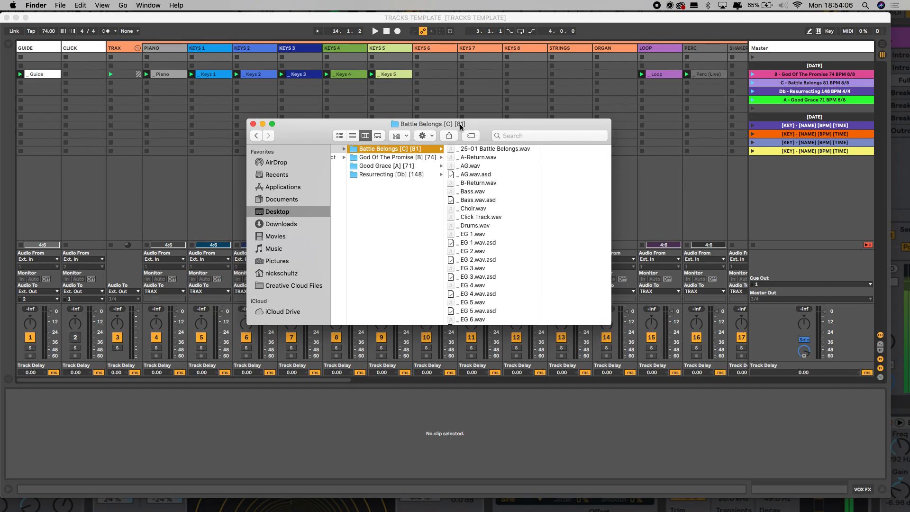
- Place AG.wav on the ACOUSTIC track and Bass.wav on BASS in the Battle Belongs scene
scroll(491, 113, "right", 10)
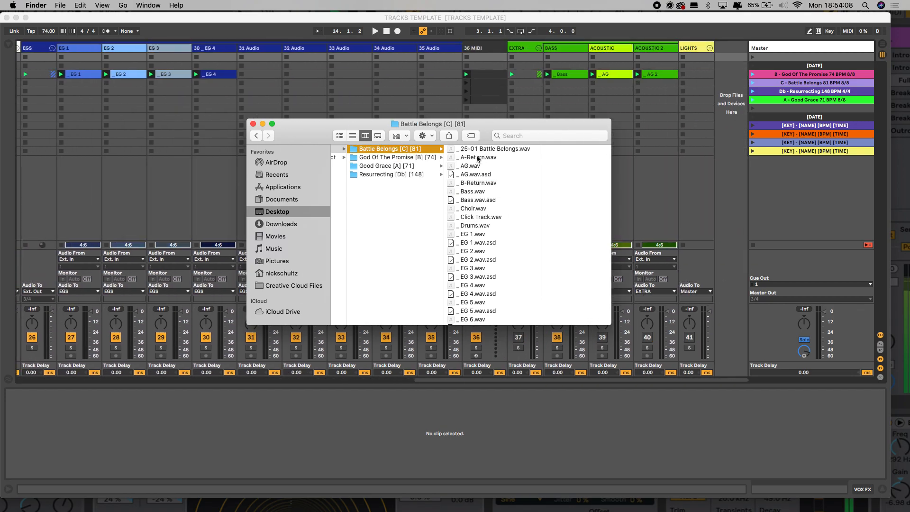
left_click_drag(472, 165, 611, 83)
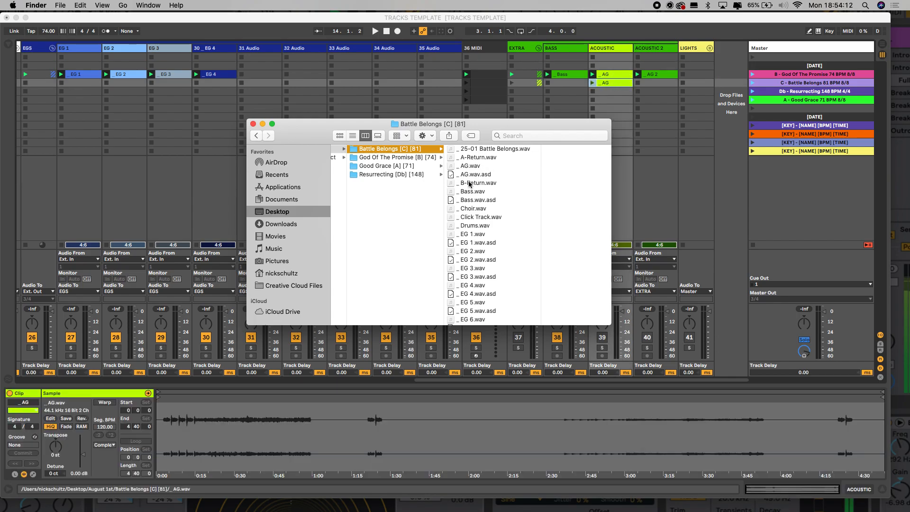
left_click_drag(468, 191, 552, 83)
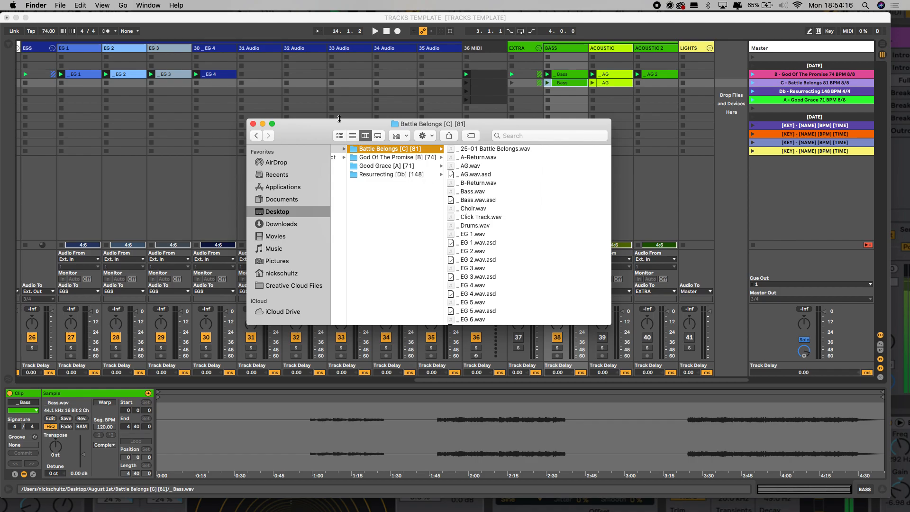
- Place EG 1.wav, EG 2.wav and EG 3.wav on the EG 1, EG 2 and EG 3 tracks in the Battle Belongs scene
scroll(192, 123, "left", 5)
left_click_drag(469, 233, 242, 84)
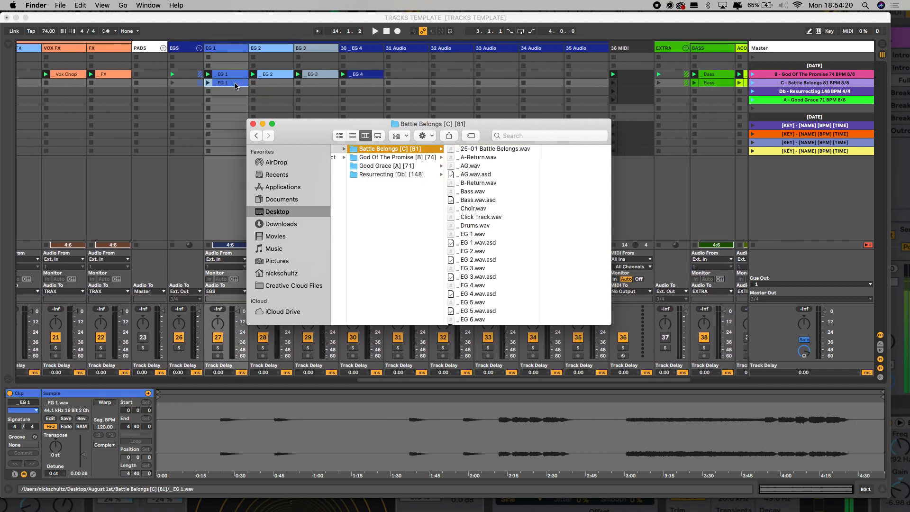
left_click_drag(472, 253, 270, 84)
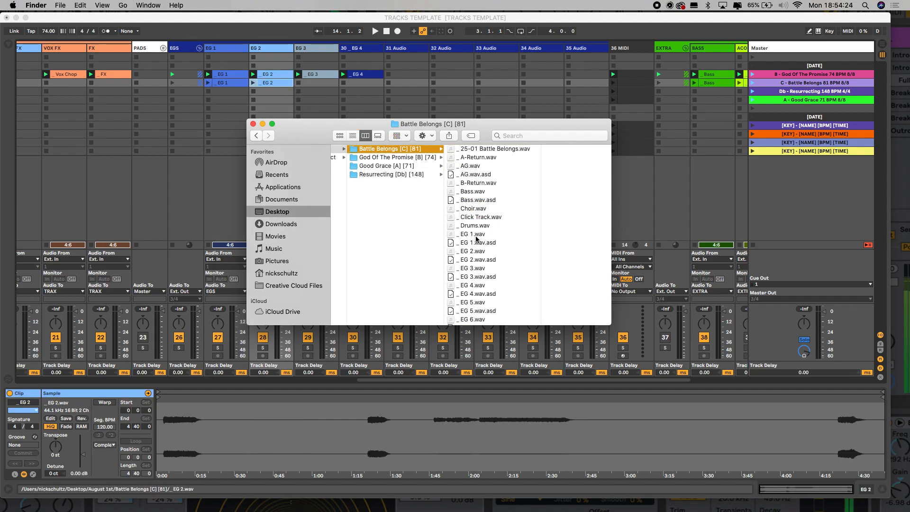
left_click_drag(471, 268, 324, 85)
- Place the EG 4, EG 5, EG 6 and EG 7 stems on tracks 30, 31, 32 and 33 in the Battle Belongs scene
scroll(475, 280, "down", 3)
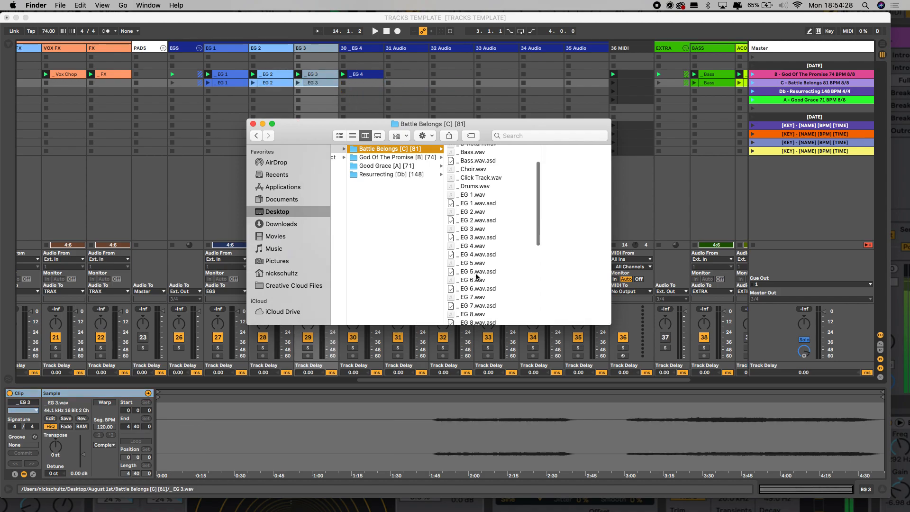
left_click_drag(474, 246, 363, 83)
left_click_drag(473, 266, 407, 83)
scroll(479, 277, "down", 3)
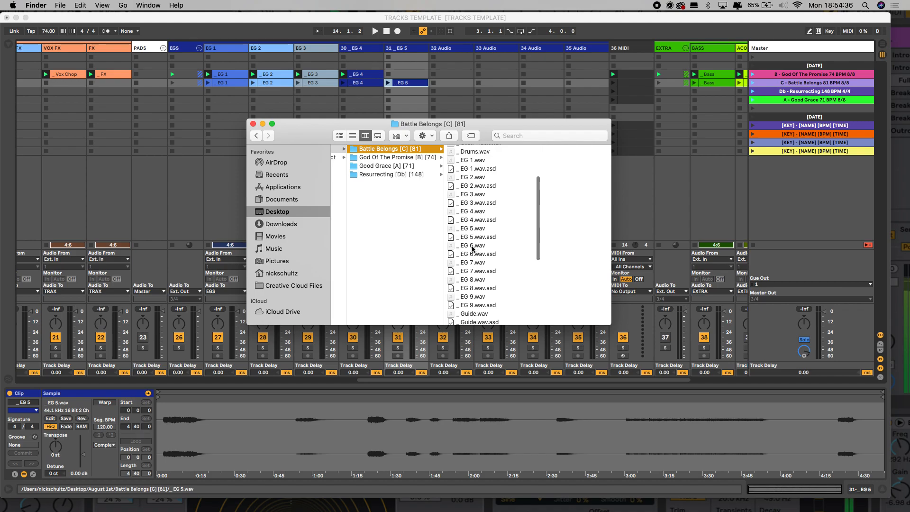
left_click_drag(474, 245, 467, 84)
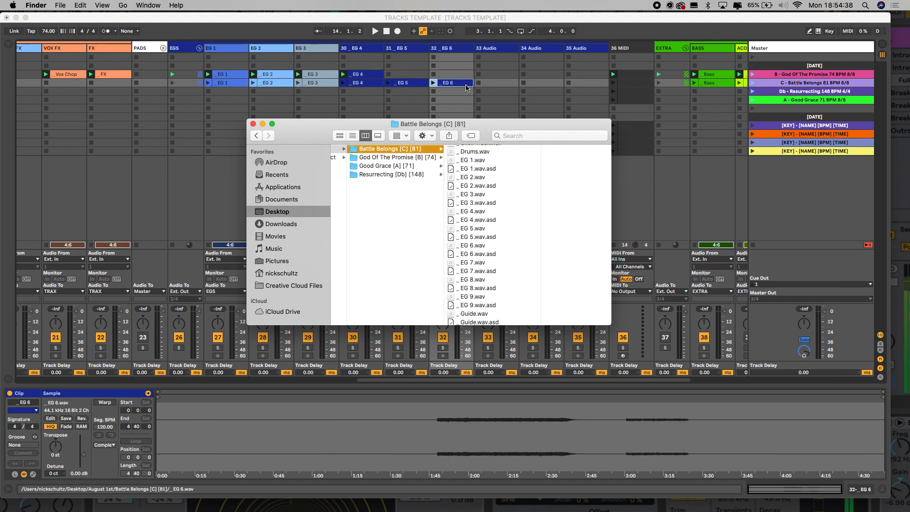
scroll(477, 260, "down", 2)
left_click_drag(471, 231, 504, 86)
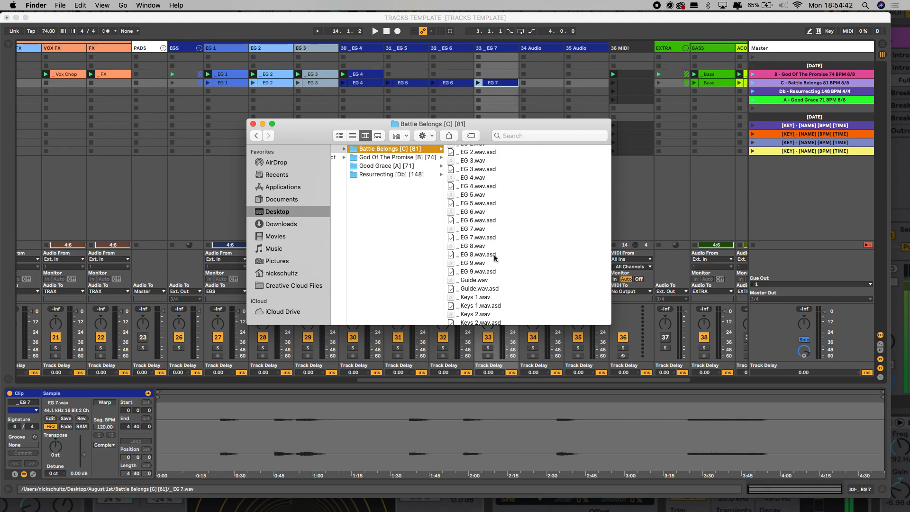
- Place EG 8.wav and EG 9.wav on tracks 34 and 35, and Guide.wav on the GUIDE track in the Battle Belongs scene
left_click_drag(475, 256, 539, 84)
left_click_drag(475, 265, 585, 86)
scroll(518, 103, "left", 10)
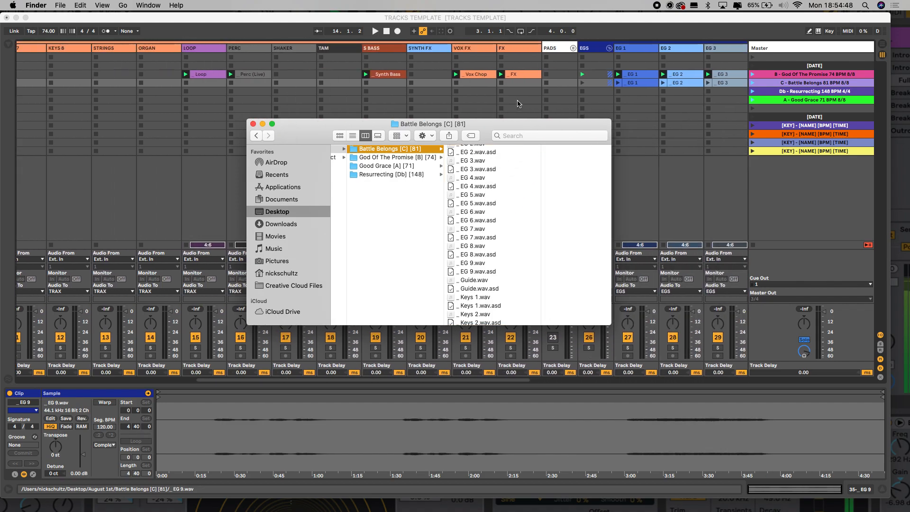
scroll(494, 251, "down", 5)
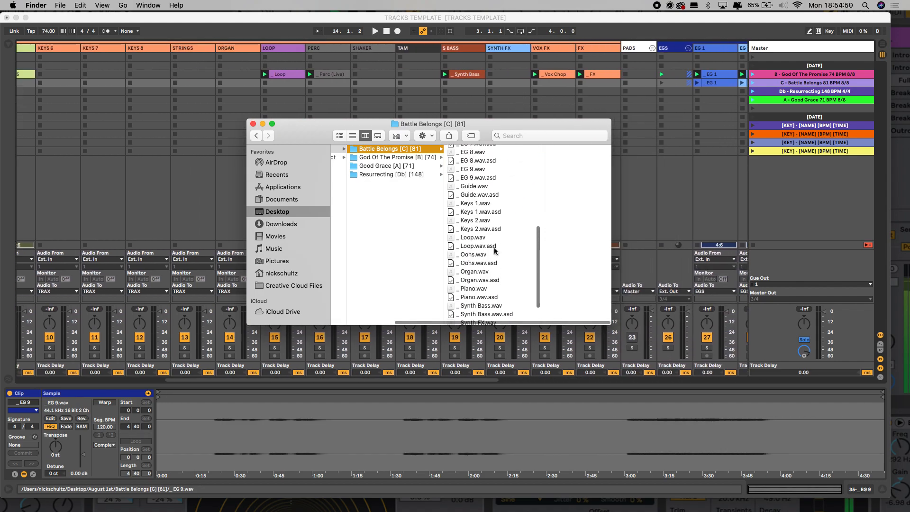
scroll(472, 82, "left", 10)
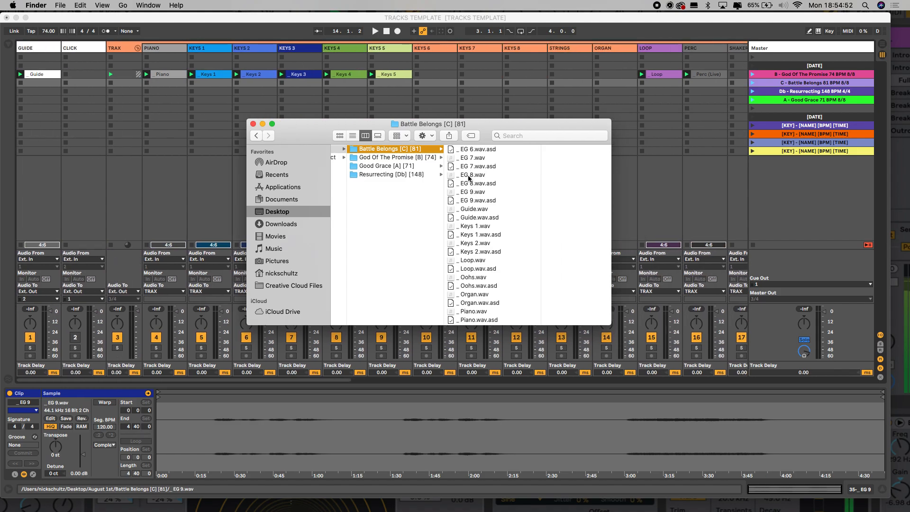
left_click_drag(470, 211, 47, 83)
- Place Keys 1.wav, Keys 2.wav and Loop.wav on the KEYS 1, KEYS 2 and LOOP tracks in the Battle Belongs scene
left_click_drag(472, 229, 211, 83)
left_click_drag(478, 245, 263, 88)
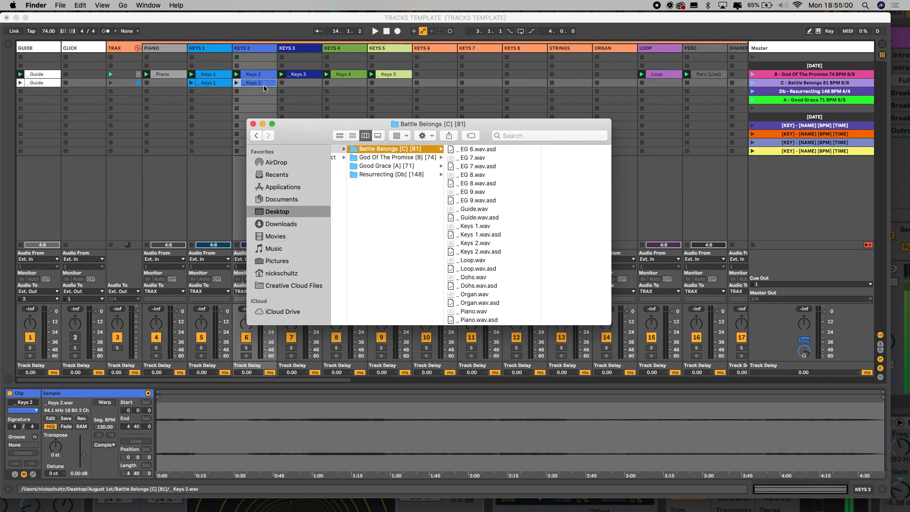
left_click_drag(471, 261, 661, 83)
- Place Oohs.wav on the TAM track and Piano.wav on the PIANO track in the Battle Belongs scene
scroll(513, 232, "down", 3)
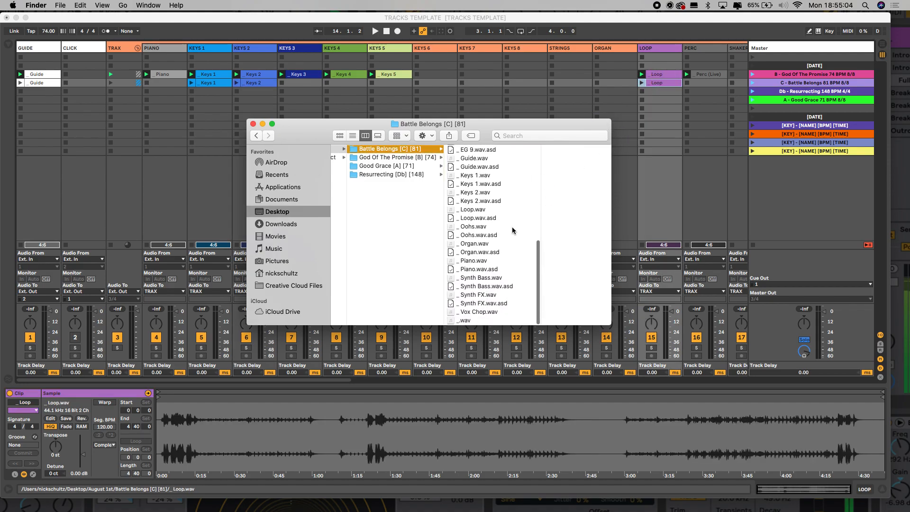
scroll(513, 105, "right", 5)
scroll(513, 105, "right", 5)
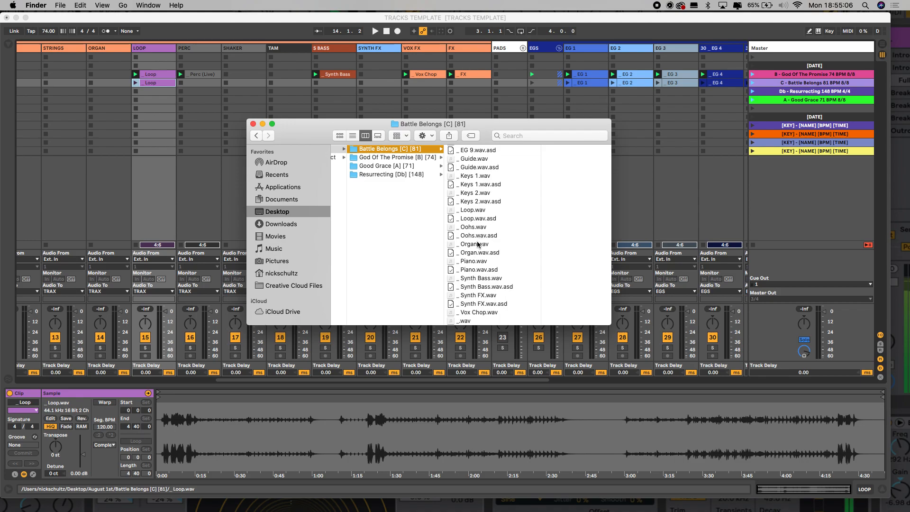
left_click_drag(471, 231, 292, 85)
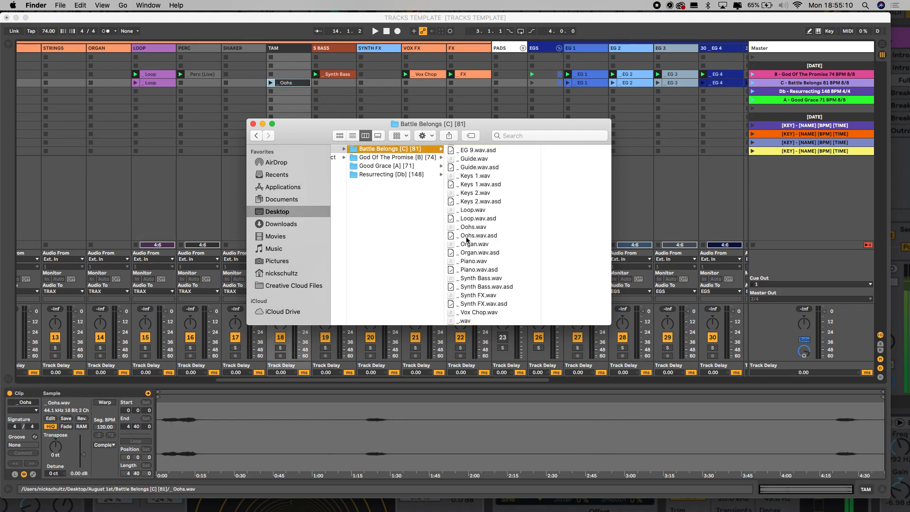
scroll(441, 111, "left", 10)
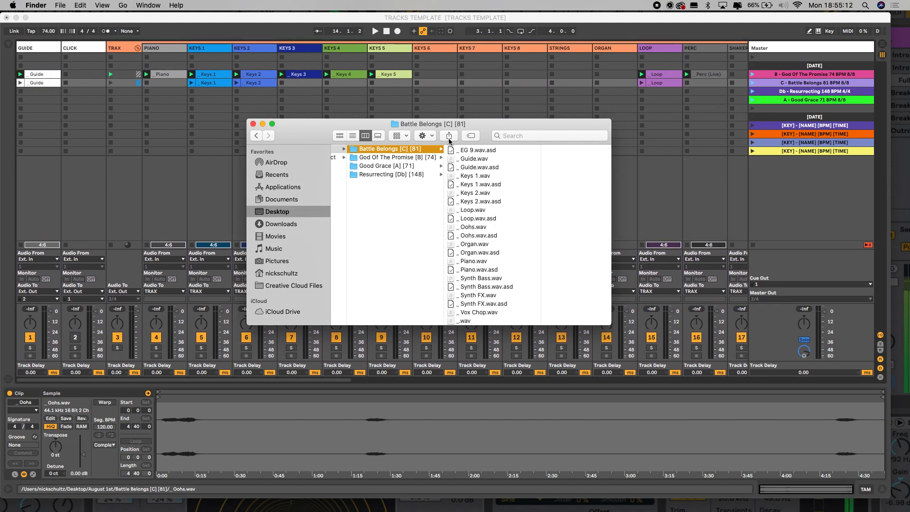
left_click_drag(475, 262, 164, 83)
- Place Synth Bass.wav on the S BASS track and Synth FX.wav on SYNTH FX in the Battle Belongs scene
scroll(489, 252, "down", 2)
scroll(528, 107, "right", 6)
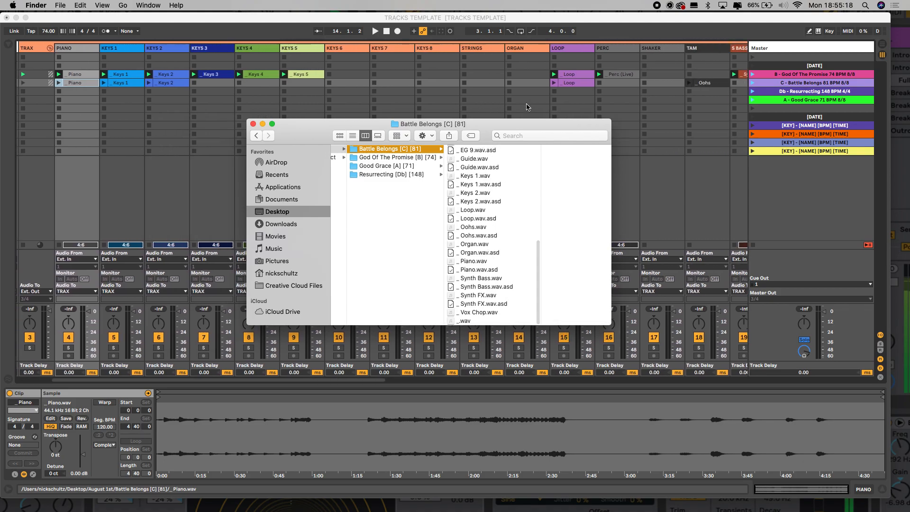
left_click_drag(478, 279, 642, 85)
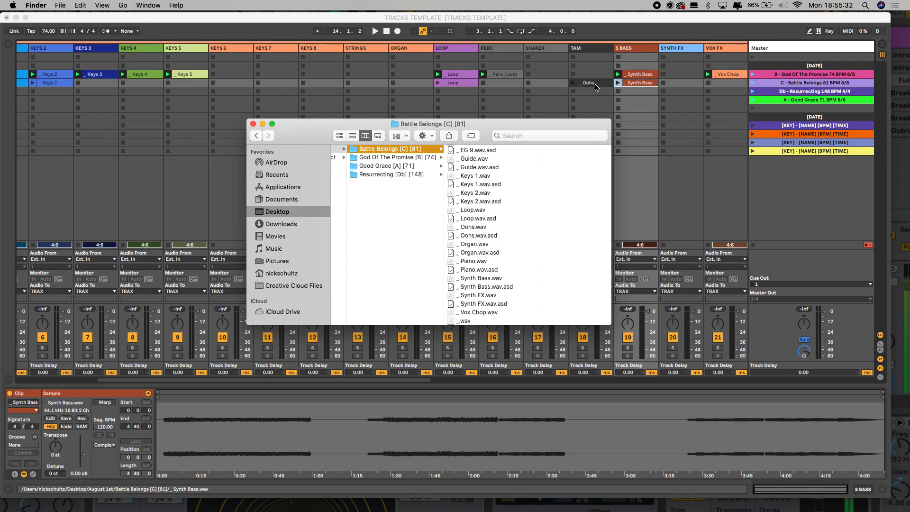
scroll(492, 278, "down", 2)
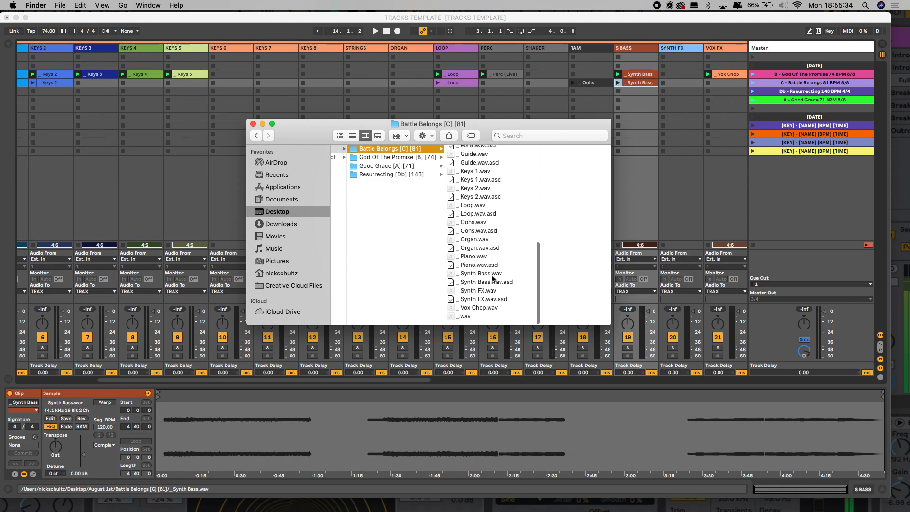
left_click_drag(478, 297, 681, 84)
scroll(476, 266, "down", 2)
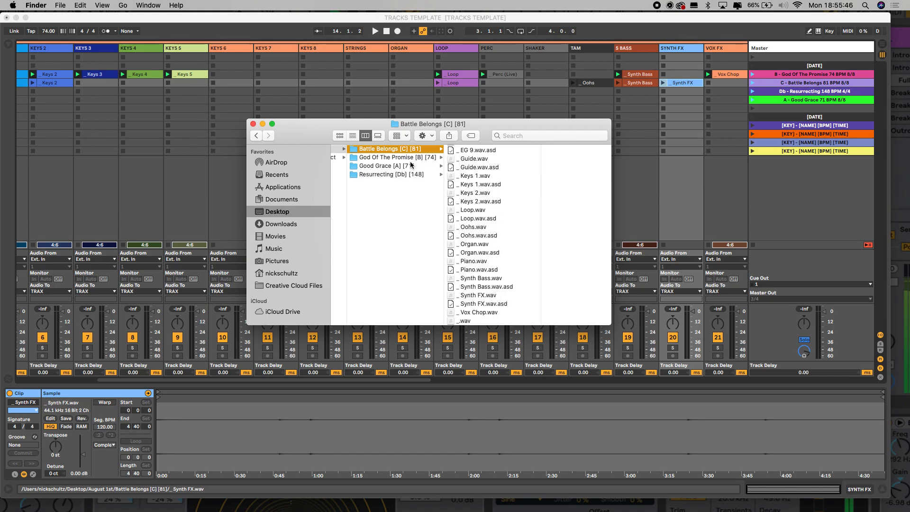
- From the Resurrecting [Db] [148] folder, place AG.wav on ACOUSTIC, Bass.wav on BASS and Cello.wav on KEYS 7 in the Resurrecting scene
left_click(385, 175)
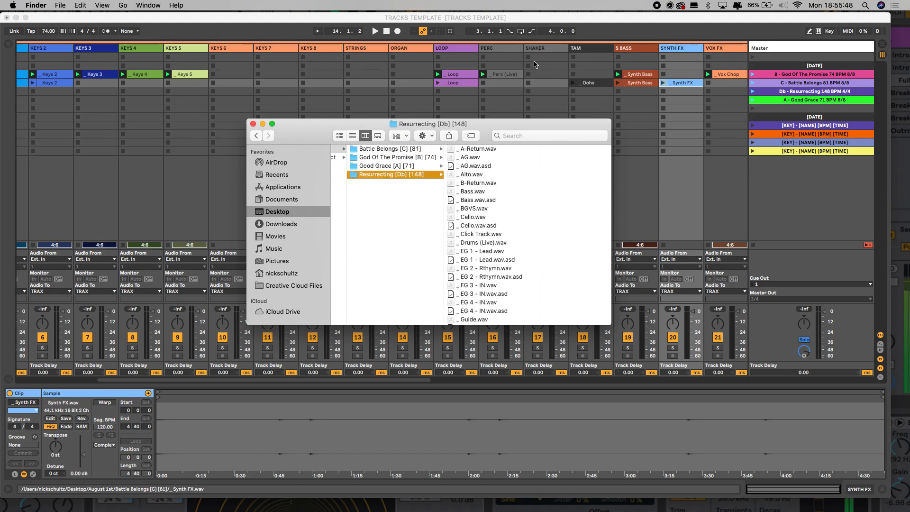
scroll(534, 66, "right", 10)
left_click_drag(485, 157, 626, 96)
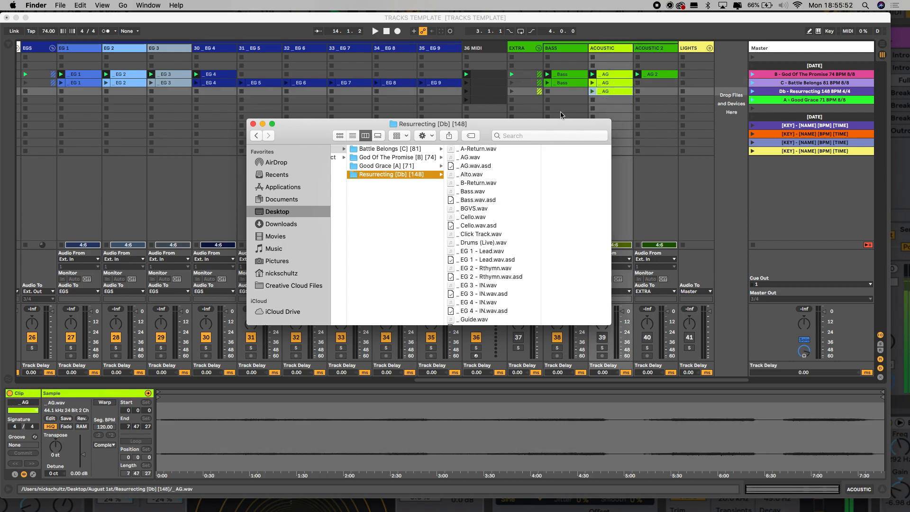
left_click_drag(471, 194, 568, 96)
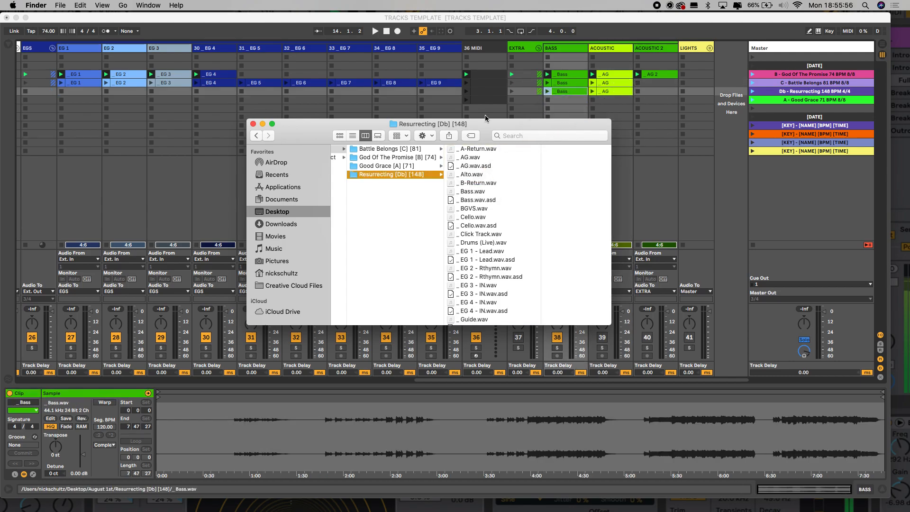
scroll(485, 118, "left", 15)
left_click_drag(478, 215, 488, 95)
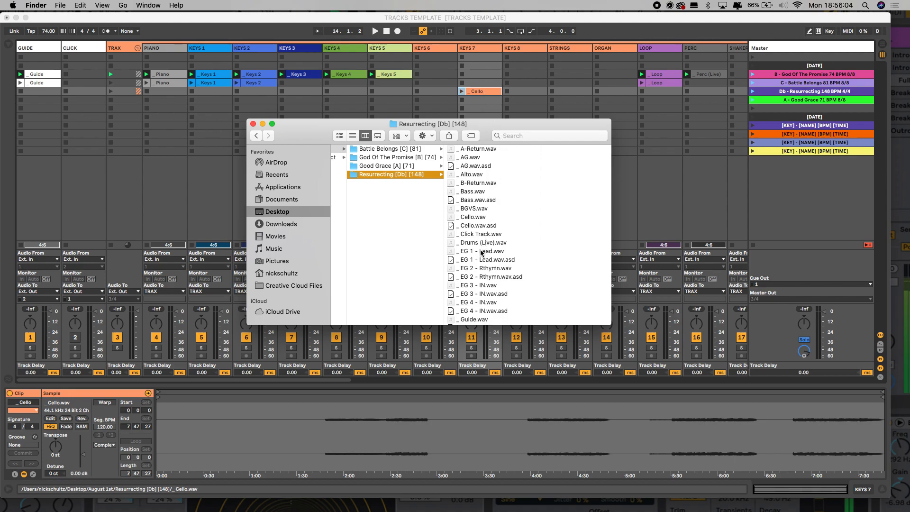
- Place the EG 1 - Lead, EG 2 - Rthymn, EG 3 - IN and EG 4 - IN stems on the matching EG 1 to EG 4 tracks in the Resurrecting scene
scroll(535, 79, "right", 14)
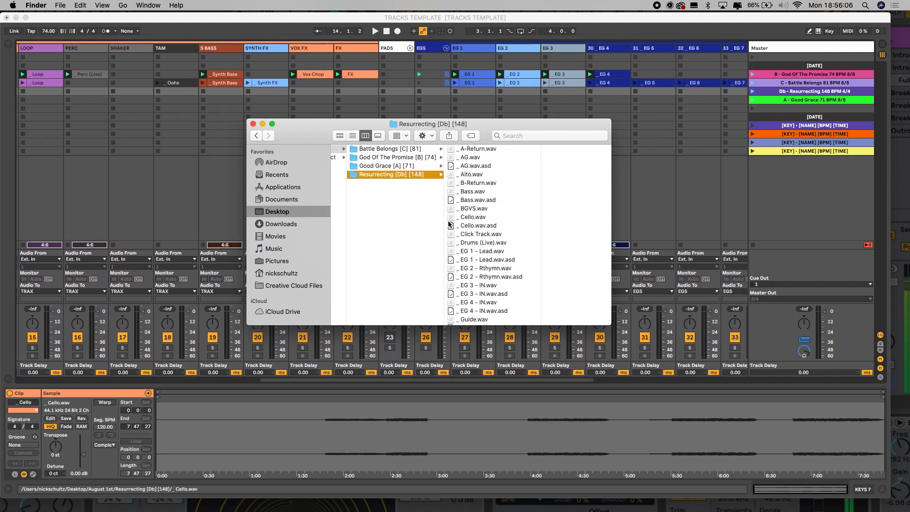
left_click_drag(468, 250, 477, 91)
left_click_drag(471, 270, 524, 93)
left_click_drag(474, 285, 566, 93)
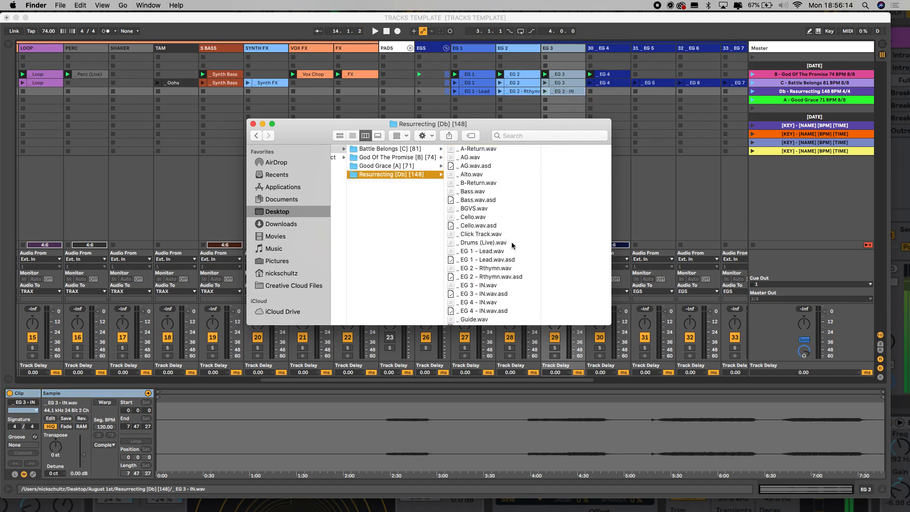
left_click_drag(477, 299, 610, 96)
- Place Guide.wav on the GUIDE track and the Keys 1, Keys 2 and Keys 3 stems on their matching tracks in the Resurrecting scene
scroll(610, 96, "left", 6)
scroll(503, 247, "down", 5)
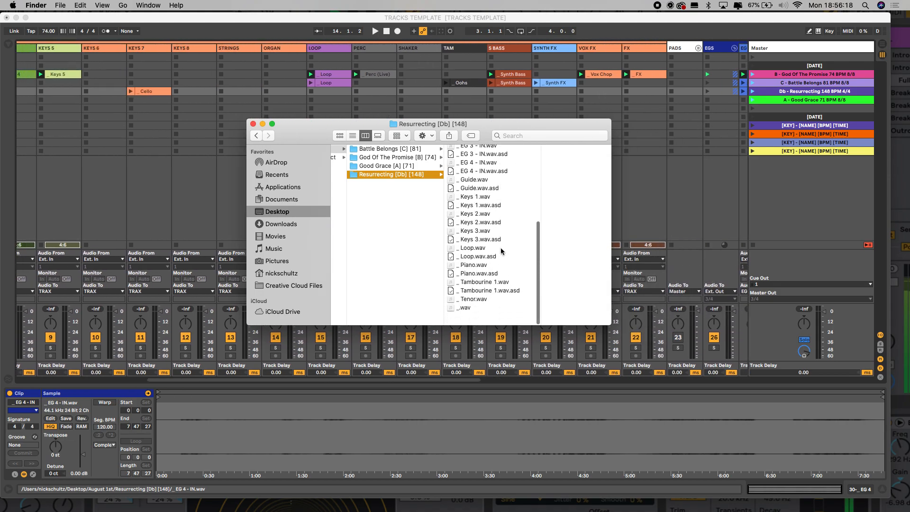
scroll(490, 114, "left", 5)
left_click_drag(474, 192, 40, 91)
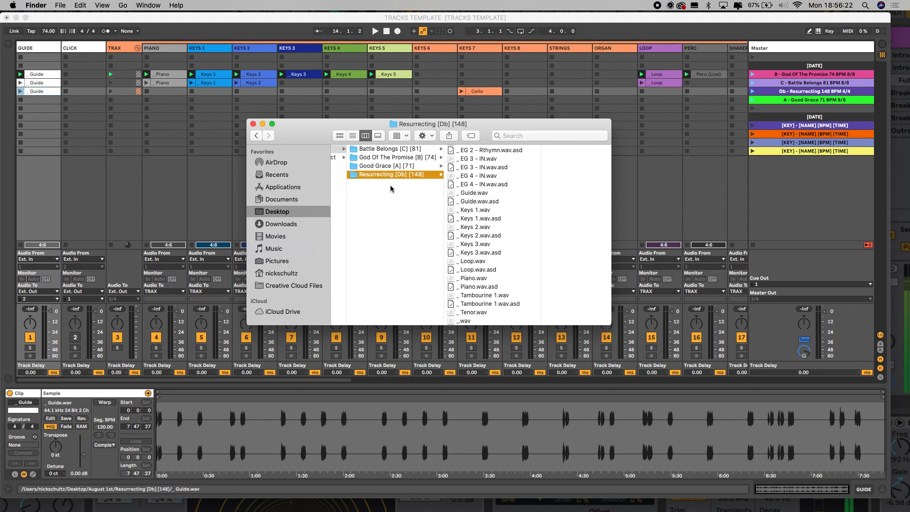
left_click_drag(476, 210, 208, 91)
left_click_drag(479, 228, 263, 93)
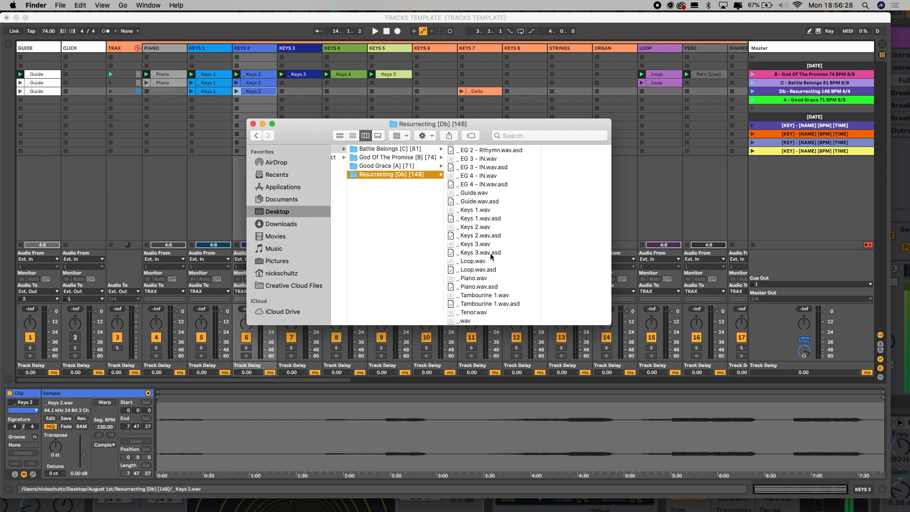
left_click_drag(477, 250, 315, 95)
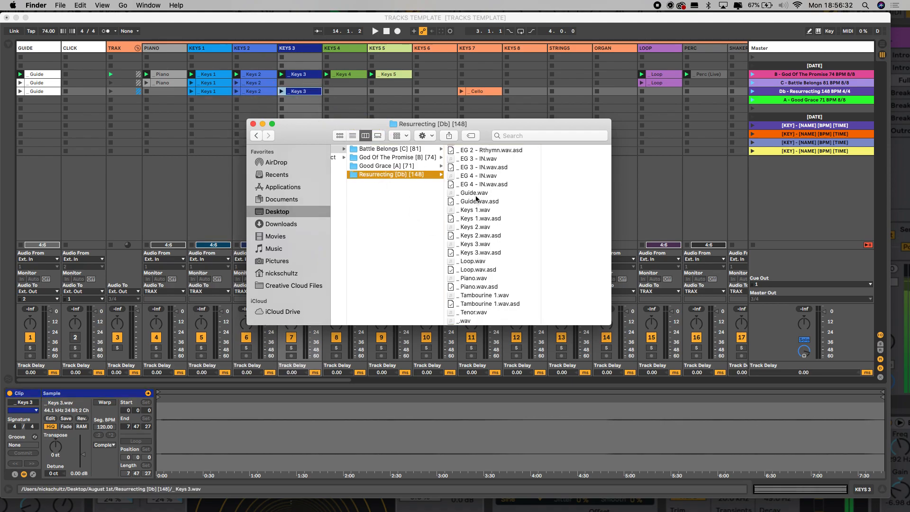
- Place Loop.wav on the LOOP track and Piano.wav on the PIANO track in the Resurrecting scene
scroll(555, 112, "right", 3)
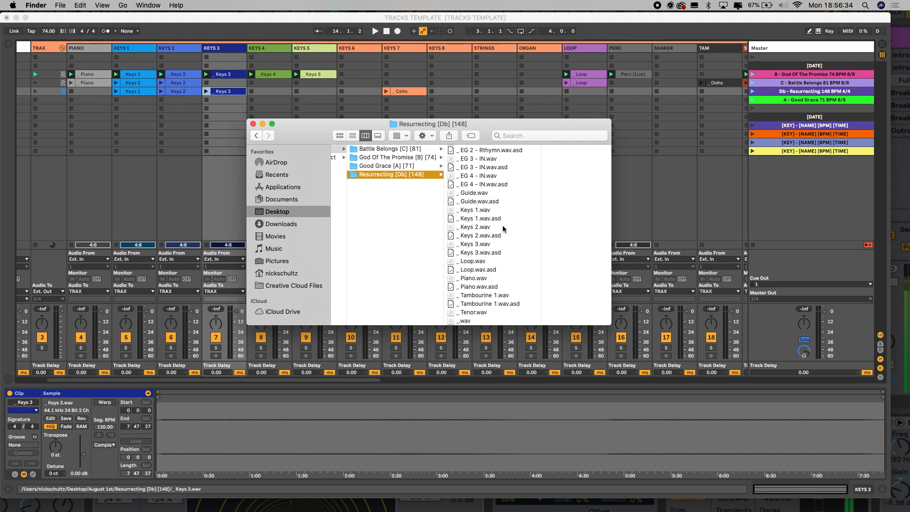
left_click_drag(475, 262, 596, 95)
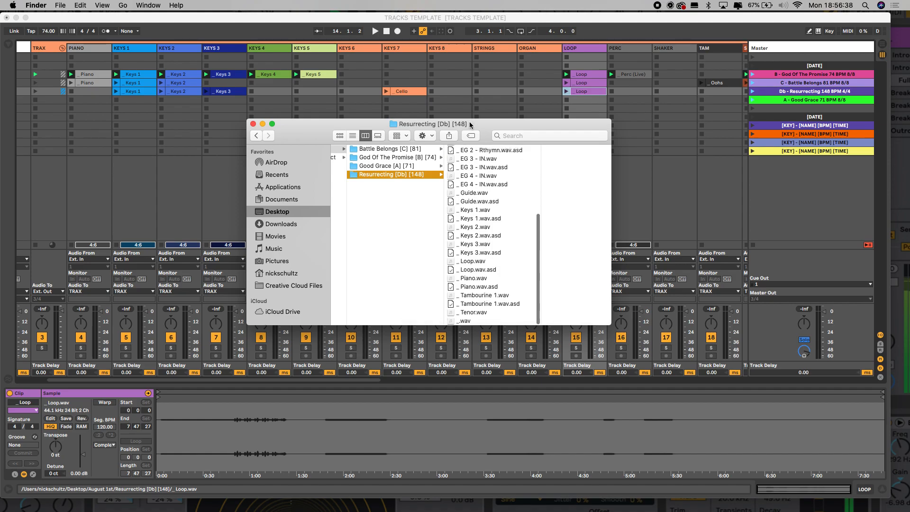
scroll(444, 90, "left", 3)
left_click_drag(475, 280, 169, 97)
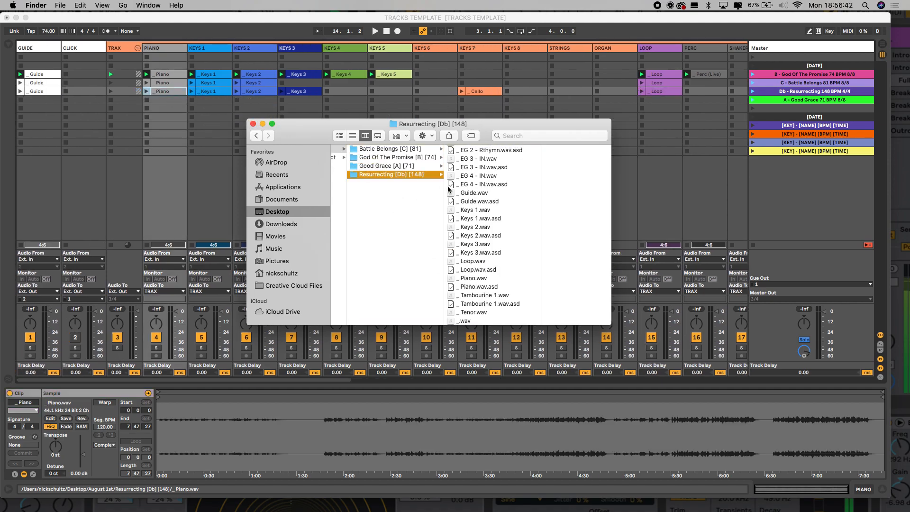
- Place Tambourine 1.wav on the TAM track in the Resurrecting scene
scroll(525, 266, "down", 3)
scroll(535, 108, "right", 10)
left_click_drag(482, 295, 432, 93)
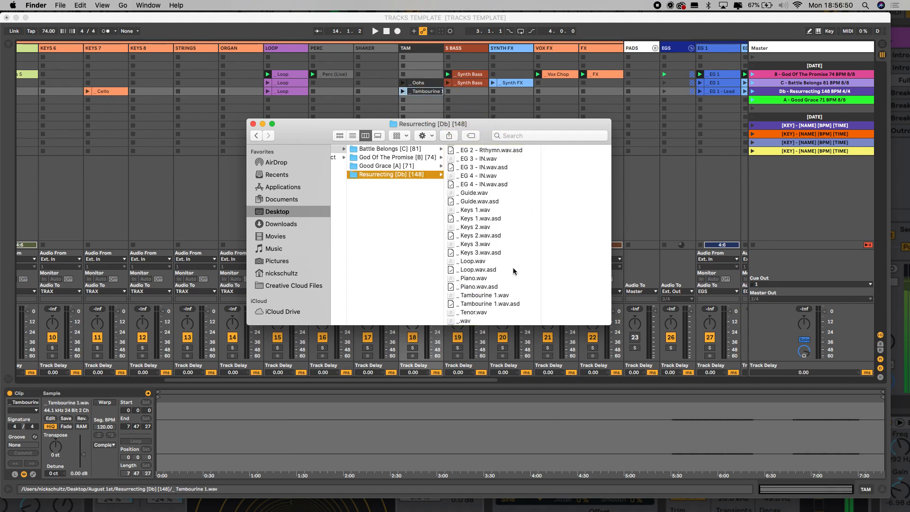
- From the Good Grace [A] [71] folder, place AG.wav on the ACOUSTIC track and Bass.wav on BASS in the Good Grace scene
left_click(411, 165)
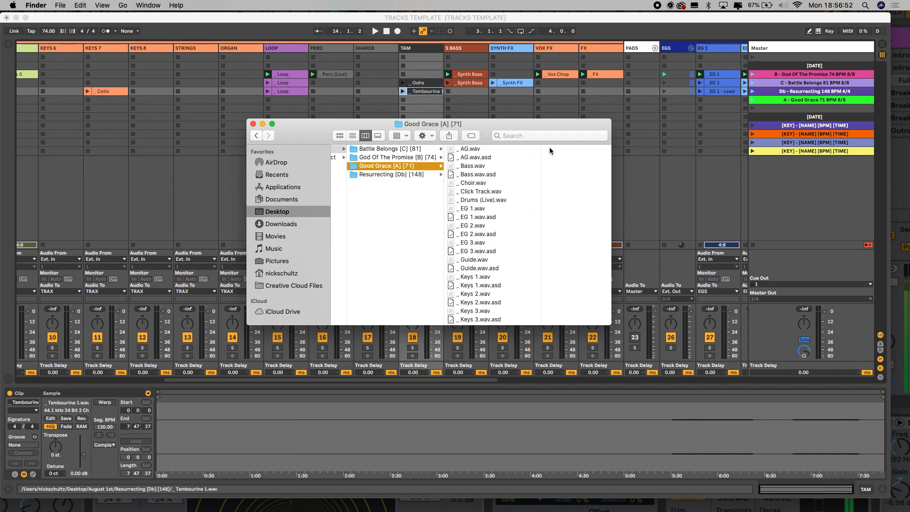
scroll(559, 102, "right", 5)
scroll(560, 102, "right", 5)
left_click_drag(477, 149, 611, 99)
left_click_drag(480, 164, 561, 105)
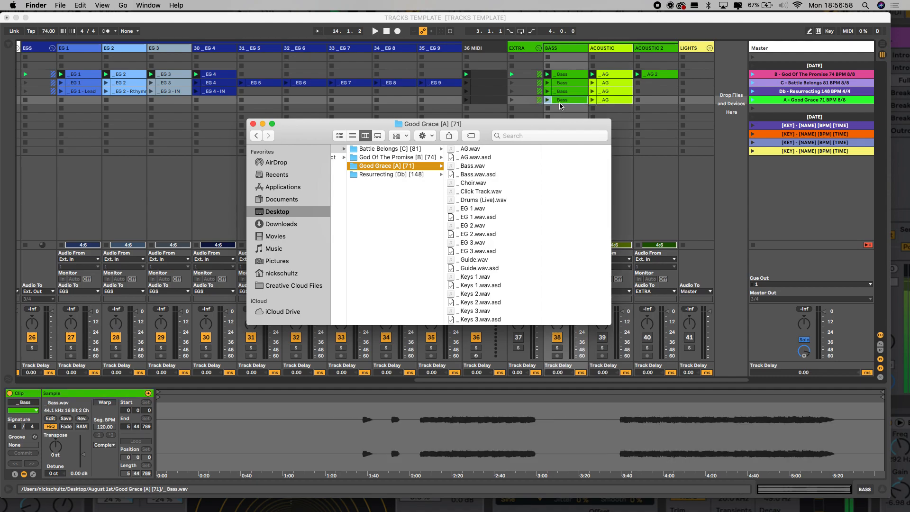
- Place EG 1.wav, EG 2.wav and EG 3.wav on the EG 1, EG 2 and EG 3 tracks in the Good Grace scene
scroll(432, 99, "left", 5)
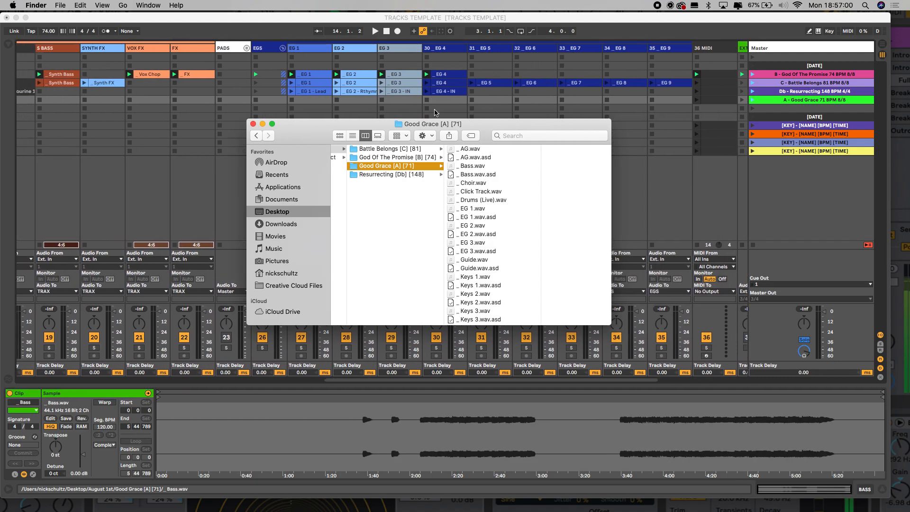
left_click_drag(474, 210, 309, 100)
left_click_drag(474, 228, 354, 100)
left_click_drag(467, 239, 412, 102)
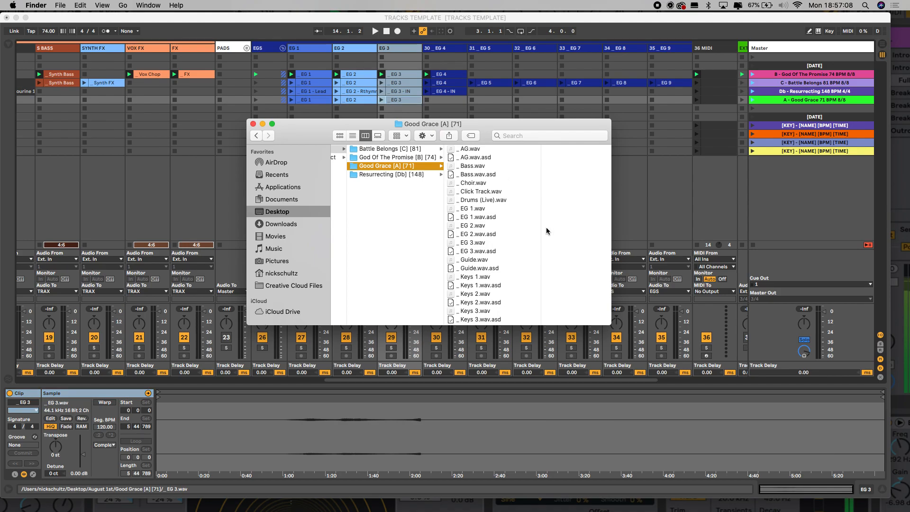
- Place Guide.wav on the GUIDE track and the Keys 1 through Keys 5 stems on the matching KEYS tracks in the Good Grace scene
scroll(462, 104, "left", 10)
left_click_drag(474, 259, 31, 100)
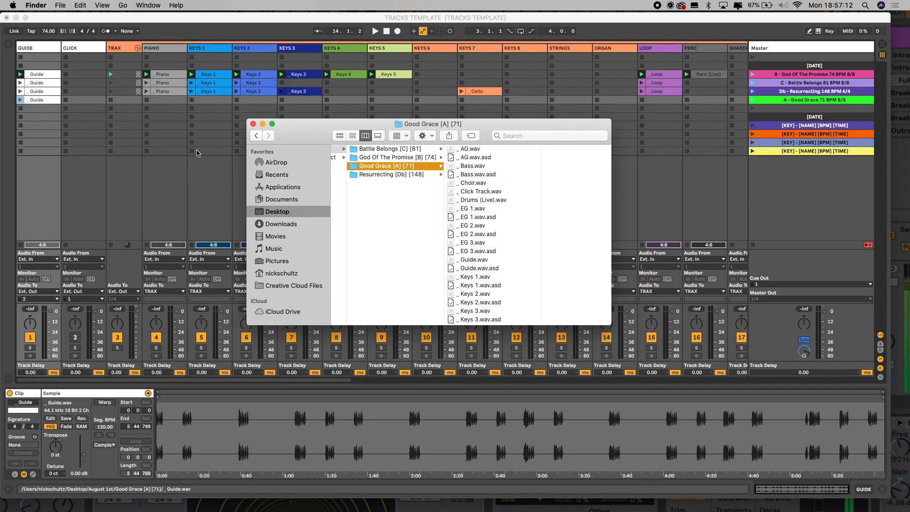
scroll(493, 252, "down", 5)
left_click_drag(476, 168, 208, 100)
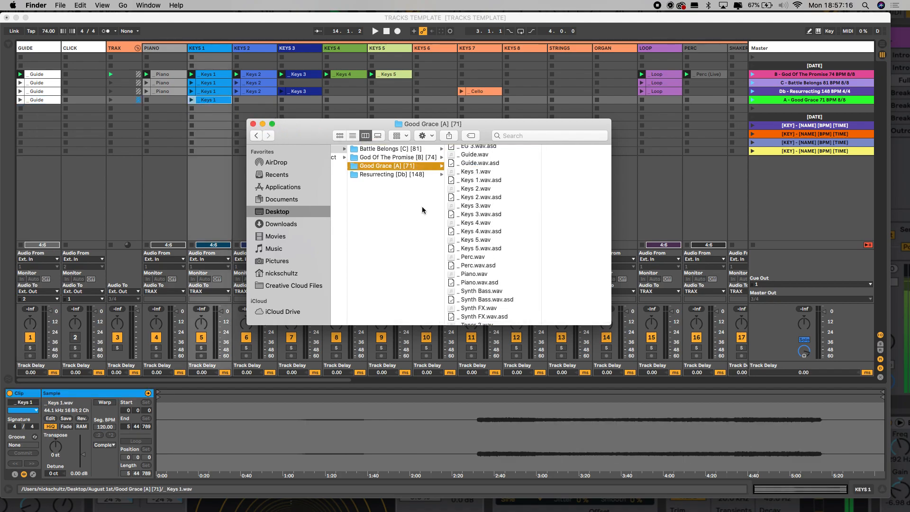
left_click_drag(468, 190, 256, 100)
left_click_drag(481, 207, 313, 103)
left_click_drag(480, 221, 342, 100)
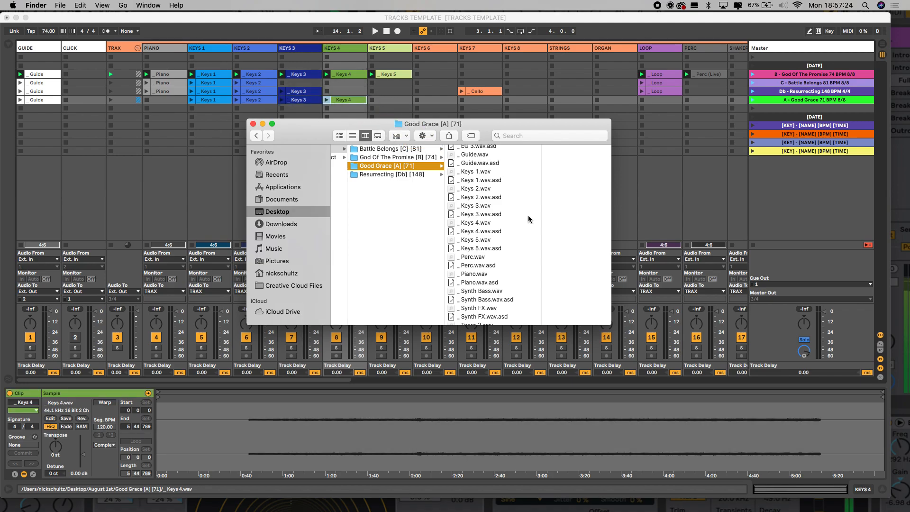
left_click_drag(476, 242, 402, 101)
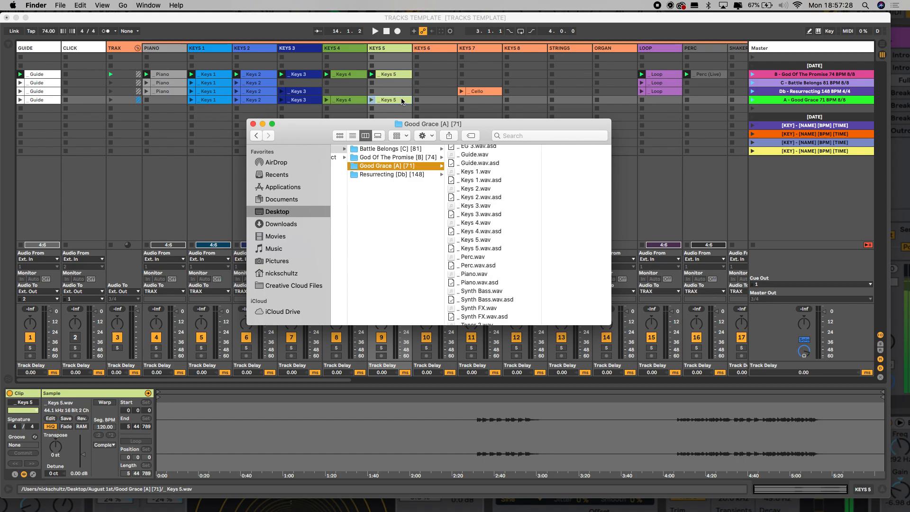
scroll(496, 114, "right", 3)
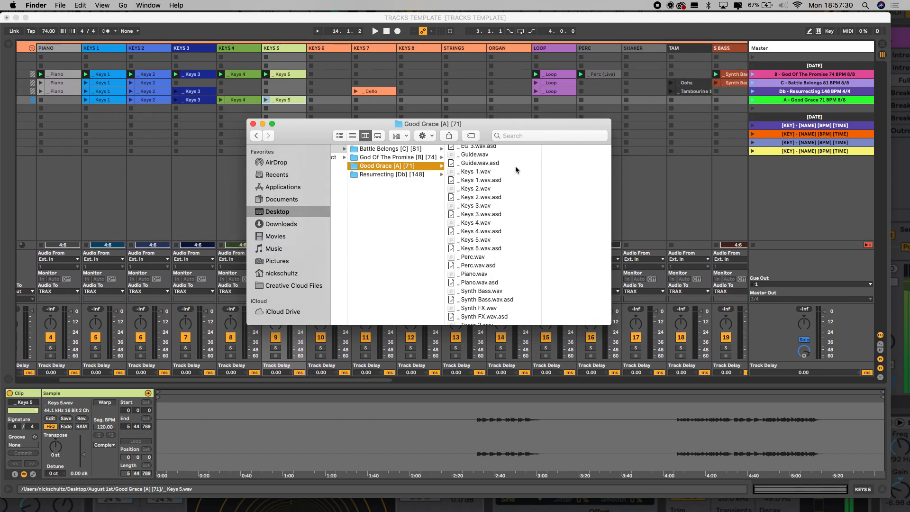
- Place Perc.wav on the PERC track and Piano.wav on the PIANO track in the Good Grace scene
left_click_drag(474, 258, 598, 100)
scroll(504, 247, "down", 2)
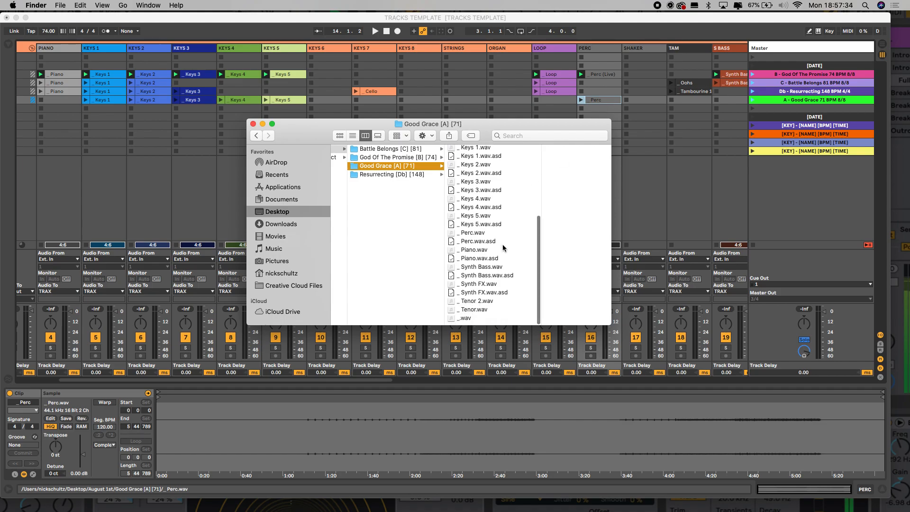
scroll(460, 118, "left", 3)
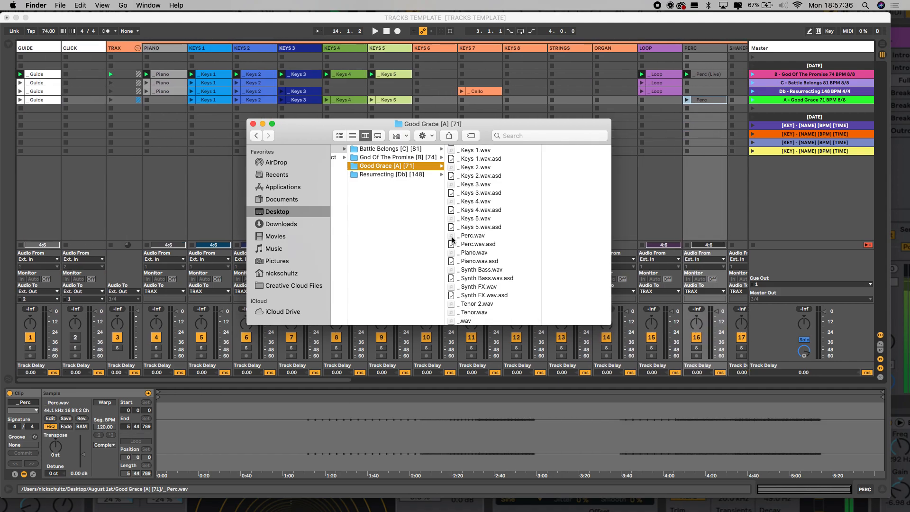
left_click_drag(473, 256, 165, 100)
- Place Synth Bass.wav on S BASS and Synth FX.wav on SYNTH FX in the Good Grace scene, then close the stem folder
scroll(523, 95, "right", 10)
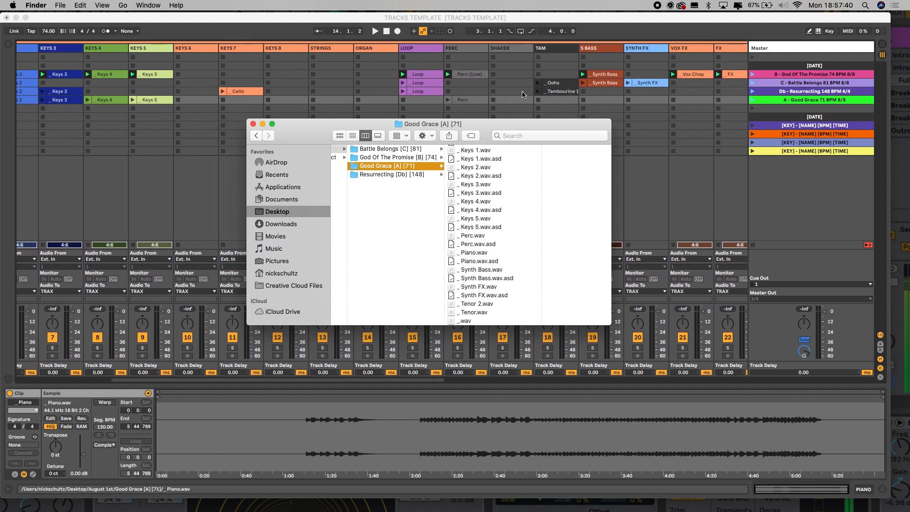
left_click_drag(480, 269, 467, 100)
left_click_drag(478, 287, 513, 100)
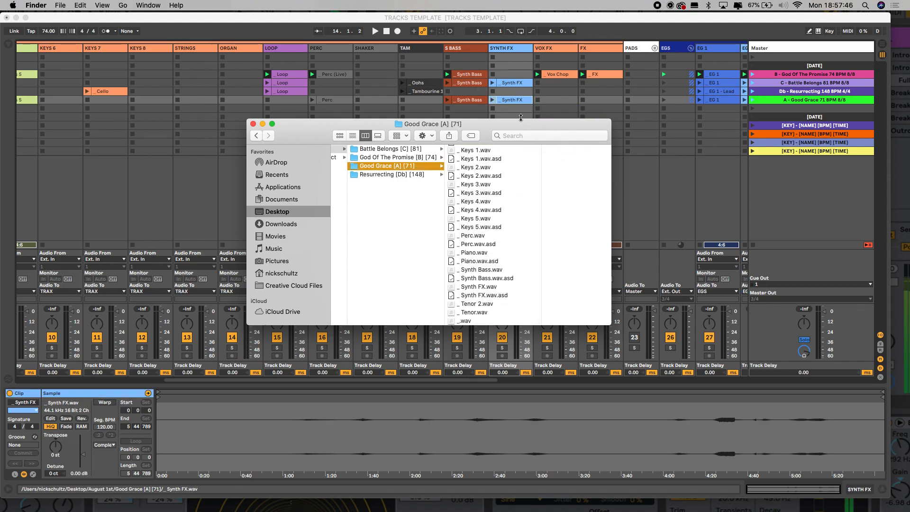
scroll(493, 261, "down", 2)
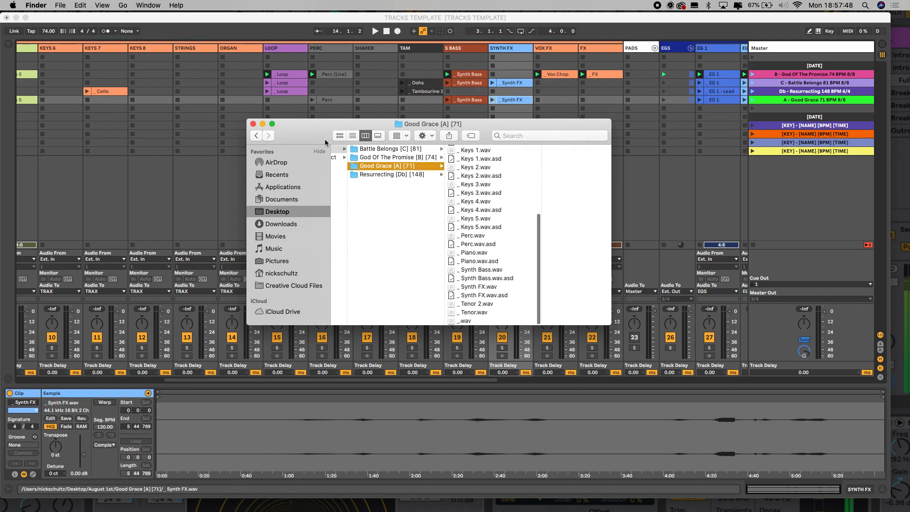
left_click(253, 124)
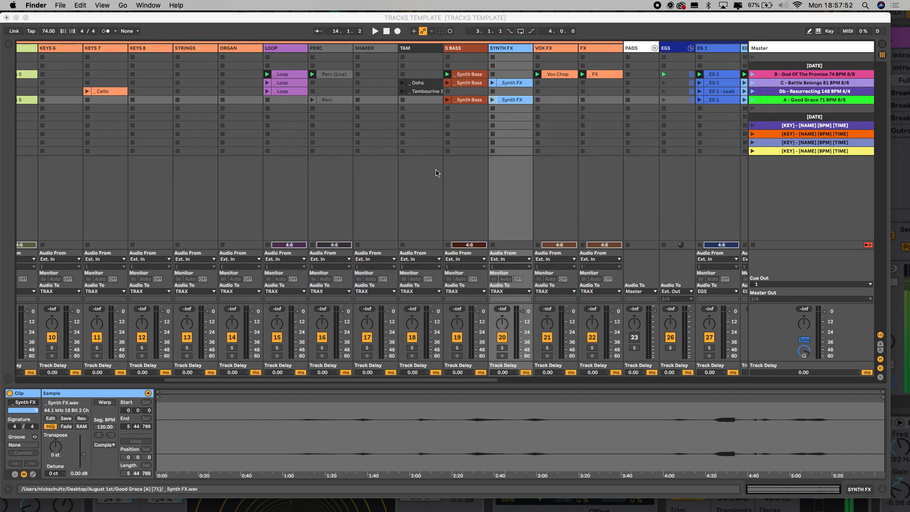
- Insert a new audio track after KEYS 8 and delete it again
scroll(436, 173, "left", 10)
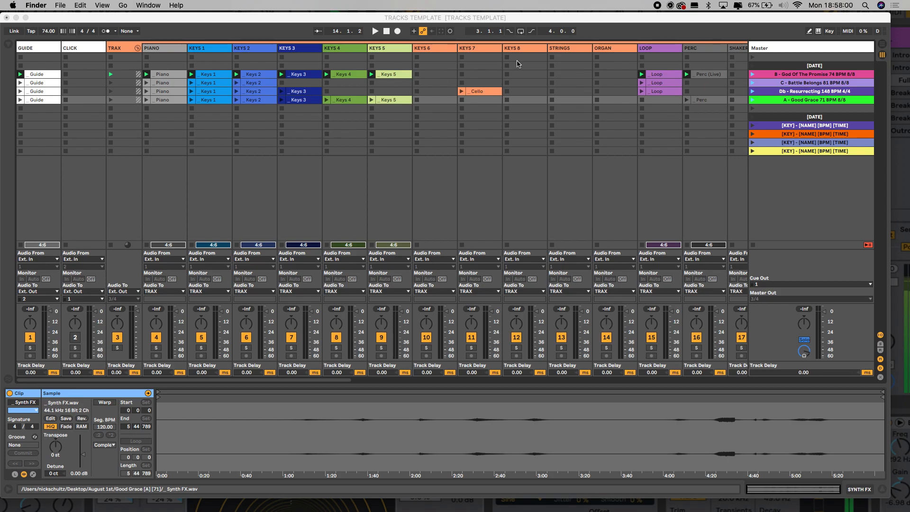
left_click(531, 52)
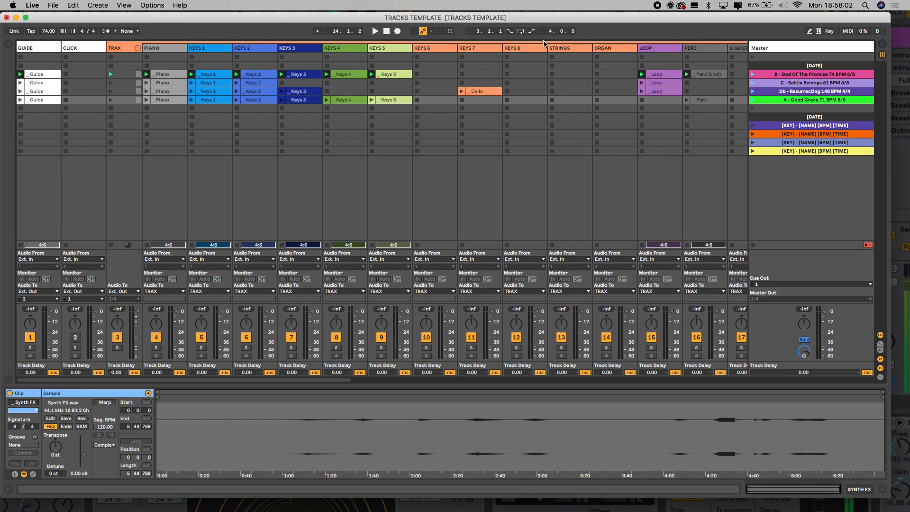
left_click(537, 49)
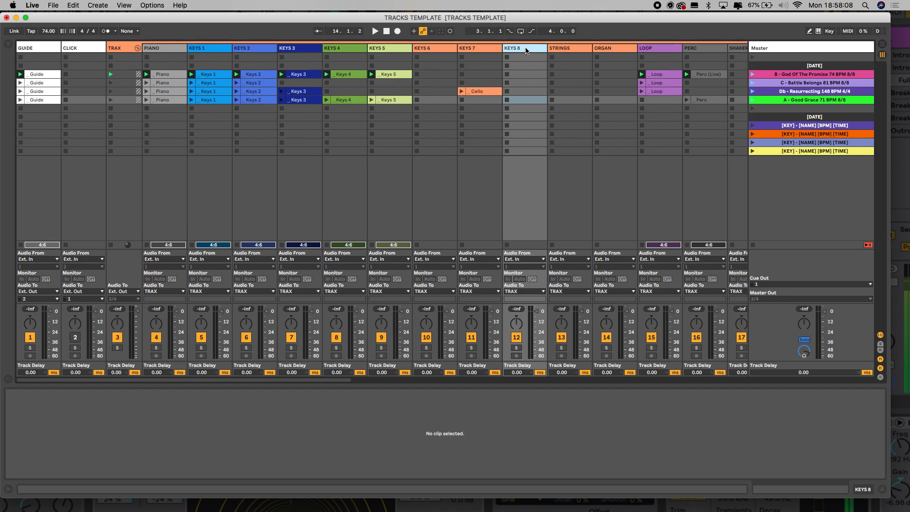
key("super+t")
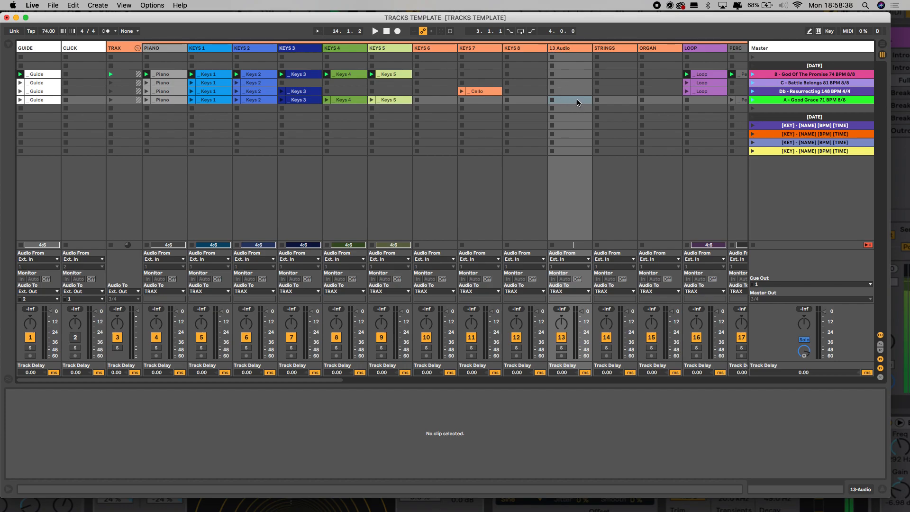
left_click(566, 48)
key("Delete")
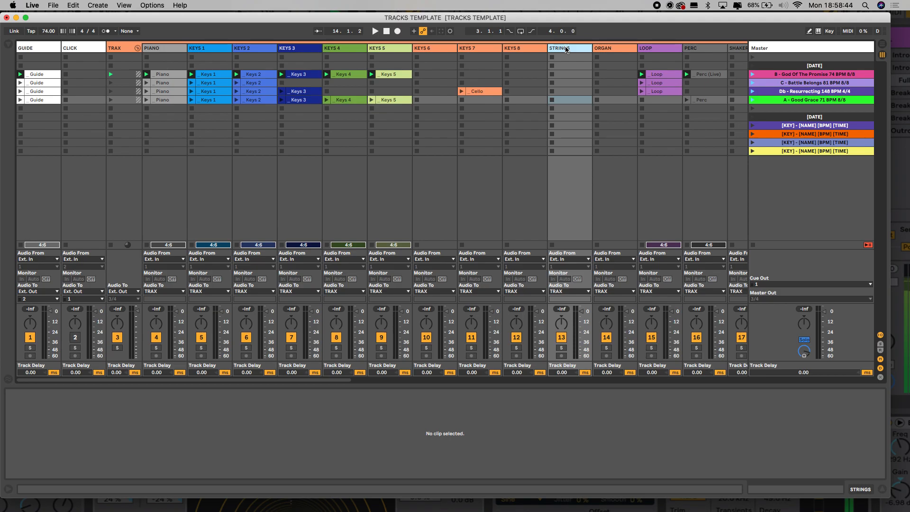
- Fold the TRAX, EGS and EXTRA track groups and clear the clip selection
left_click(138, 49)
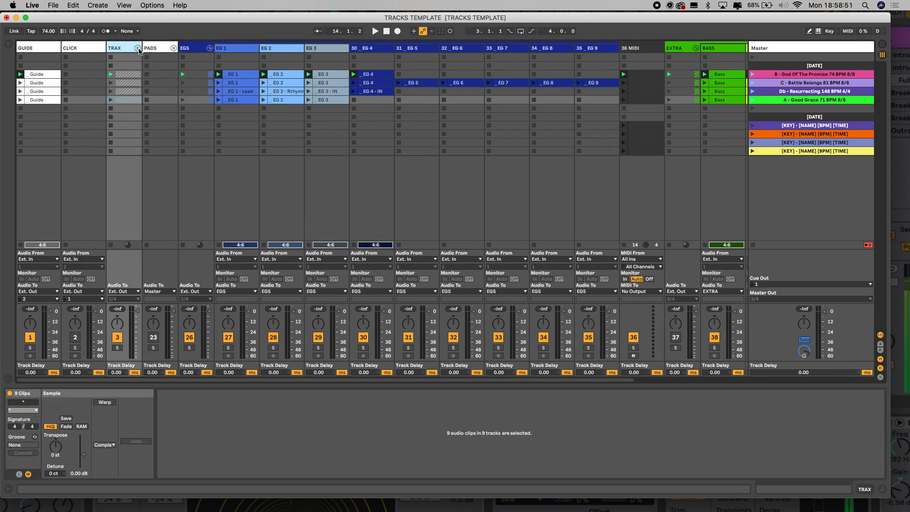
left_click(210, 49)
left_click(291, 47)
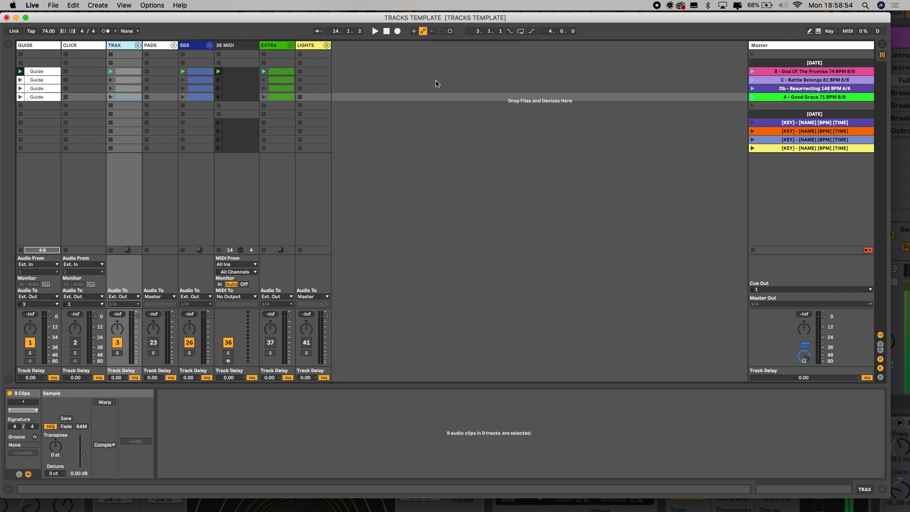
left_click(436, 84)
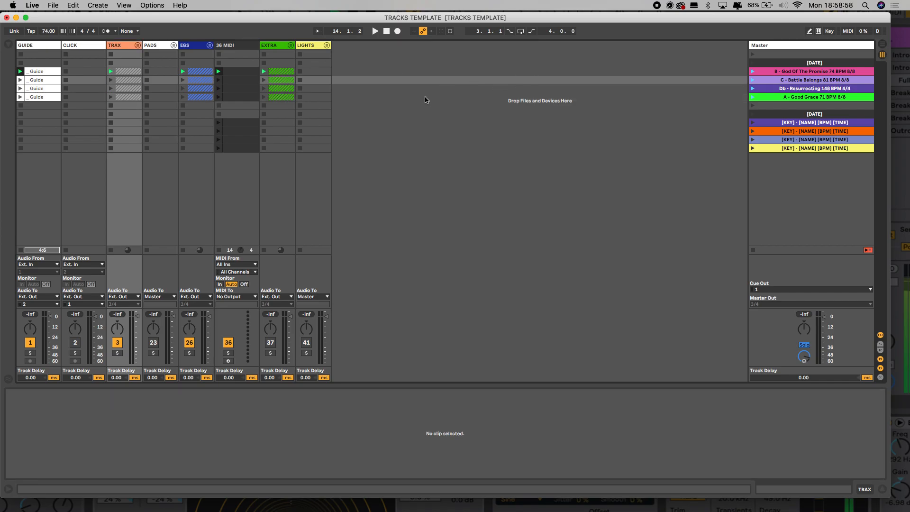
- Route the TRAX, EGS and EXTRA groups and the Master output to channels 1/2
left_click(127, 304)
left_click(118, 311)
left_click(199, 304)
left_click(199, 312)
left_click(278, 304)
left_click(274, 311)
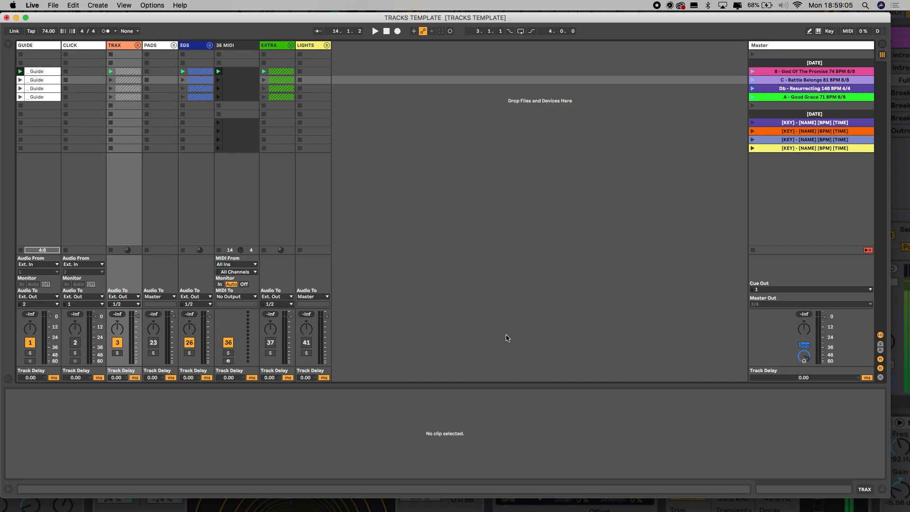
left_click(796, 304)
left_click(790, 312)
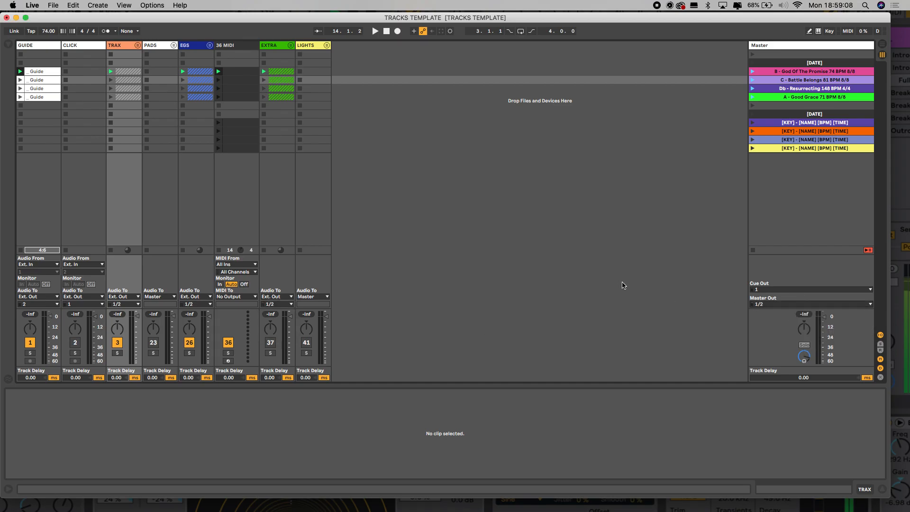
- Launch the God Of The Promise, Battle Belongs and Resurrecting scenes one after another to hear their stems
left_click(752, 72)
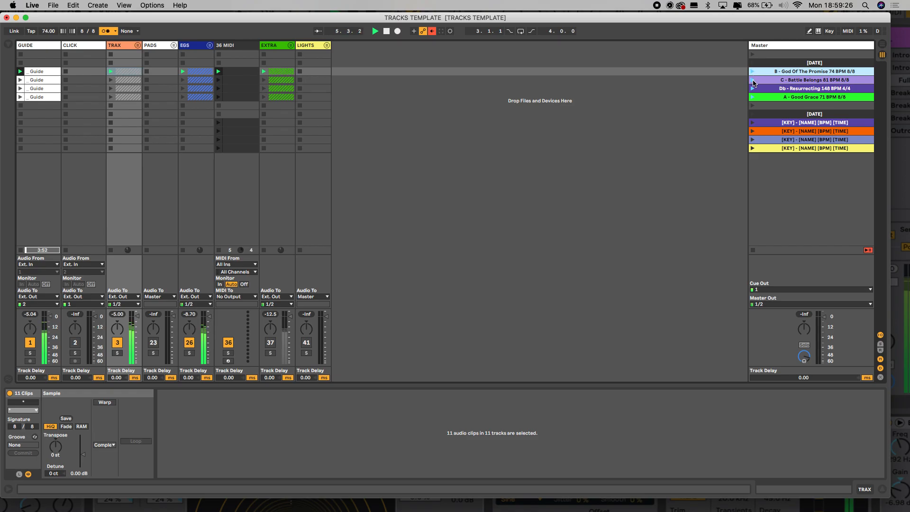
left_click(752, 80)
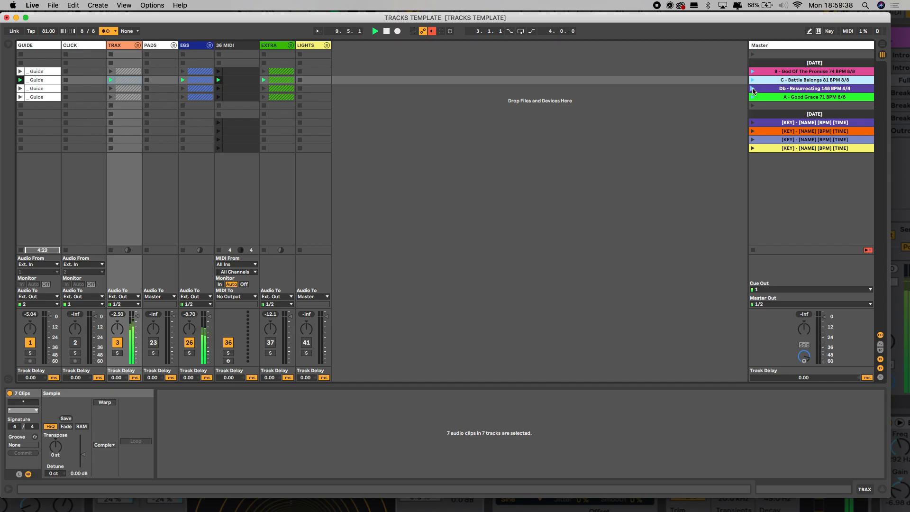
left_click(752, 88)
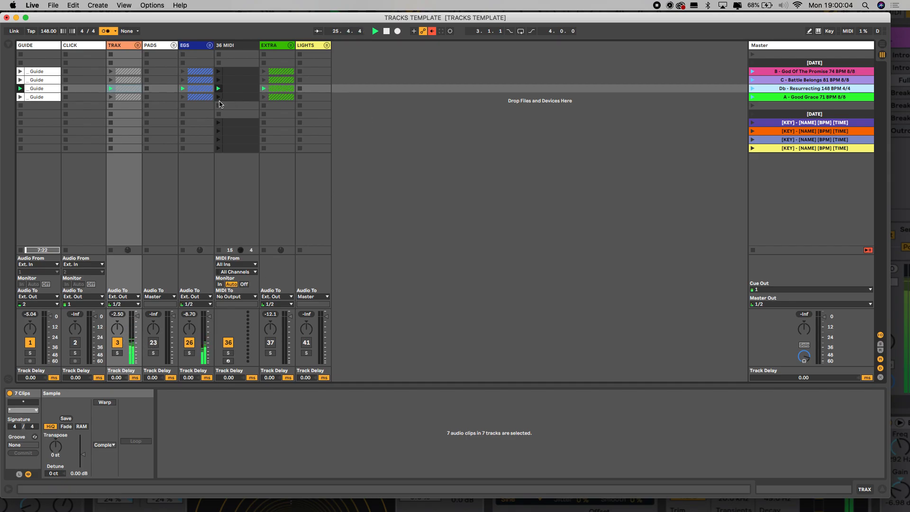
- Unfold the TRAX group and inspect the Resurrecting Piano, Keys 1 and Keys 2 clips and the Battle Belongs Loop clip
left_click(138, 46)
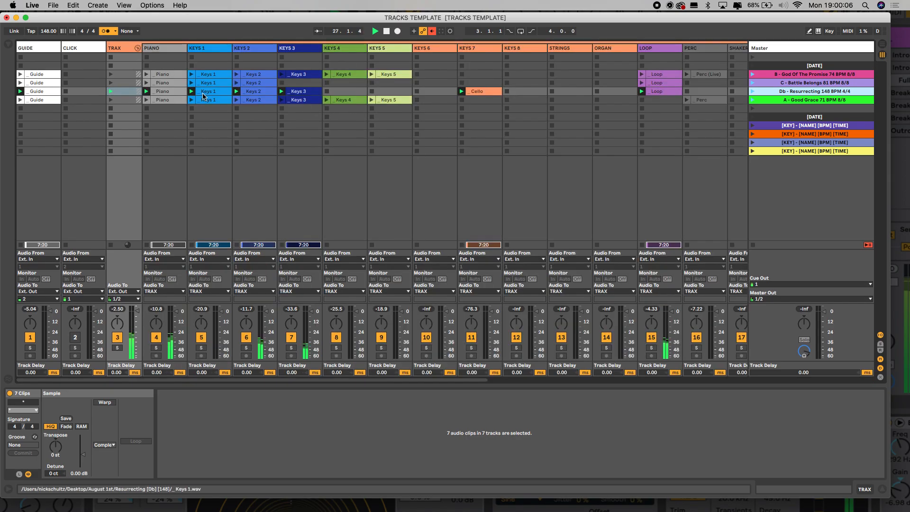
left_click(179, 91)
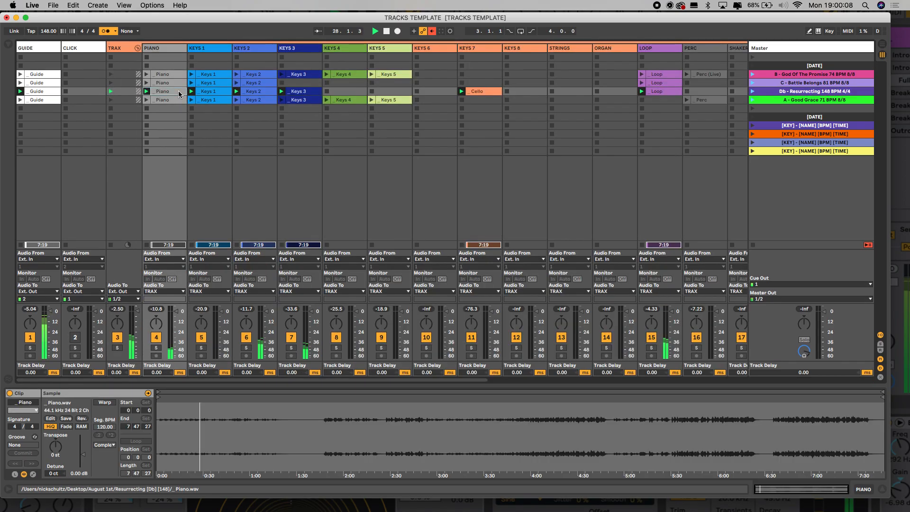
left_click(220, 92)
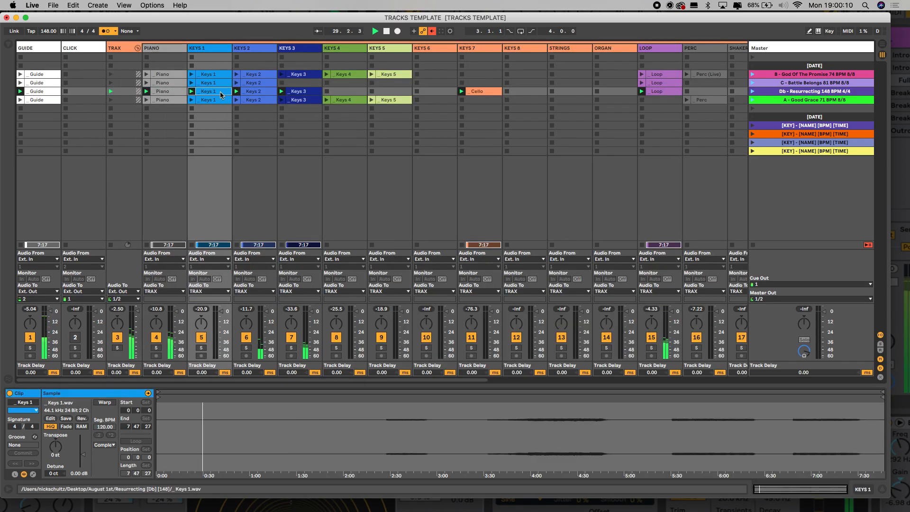
left_click(251, 92)
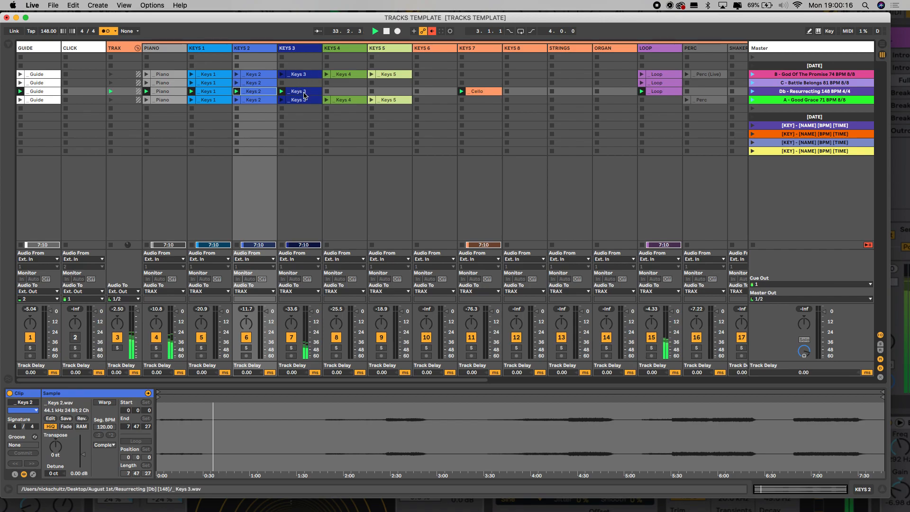
left_click(656, 84)
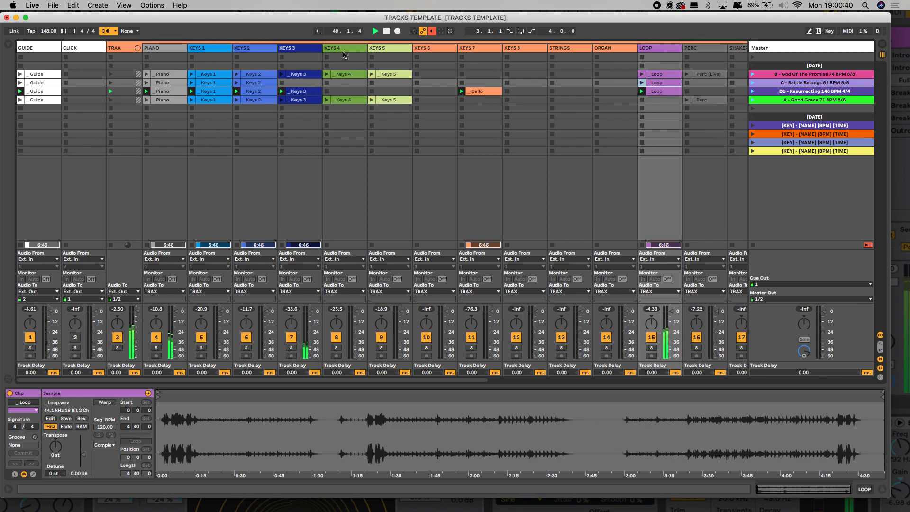
- Move playback of Resurrecting to several later song positions and view the waveform of its Loop clip
left_click(337, 33)
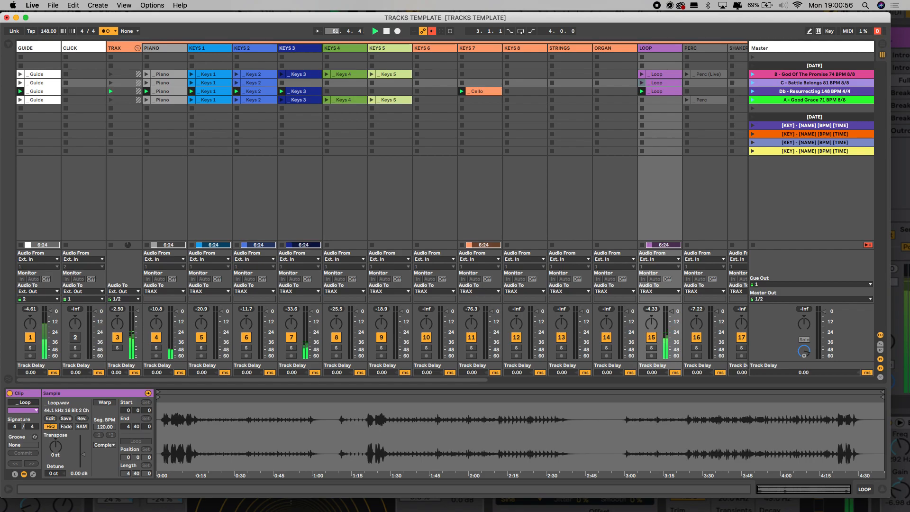
left_click_drag(335, 32, 336, 22)
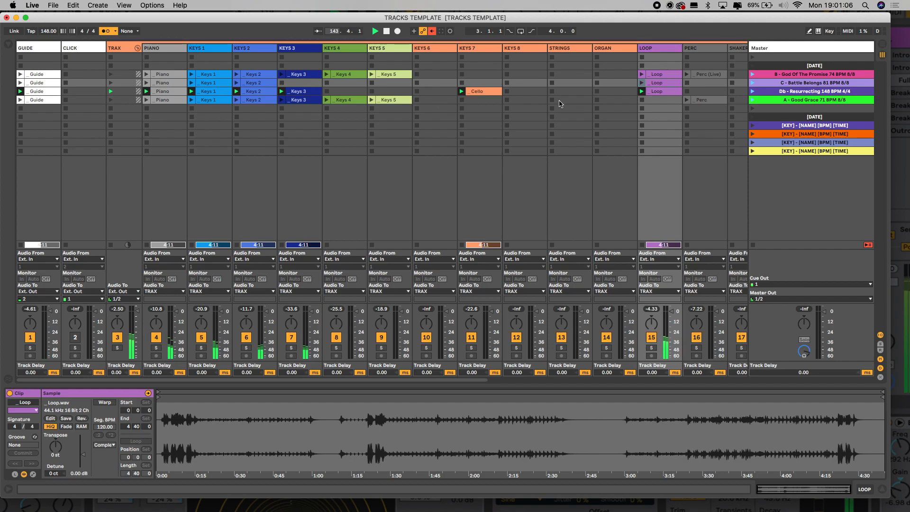
left_click(659, 92)
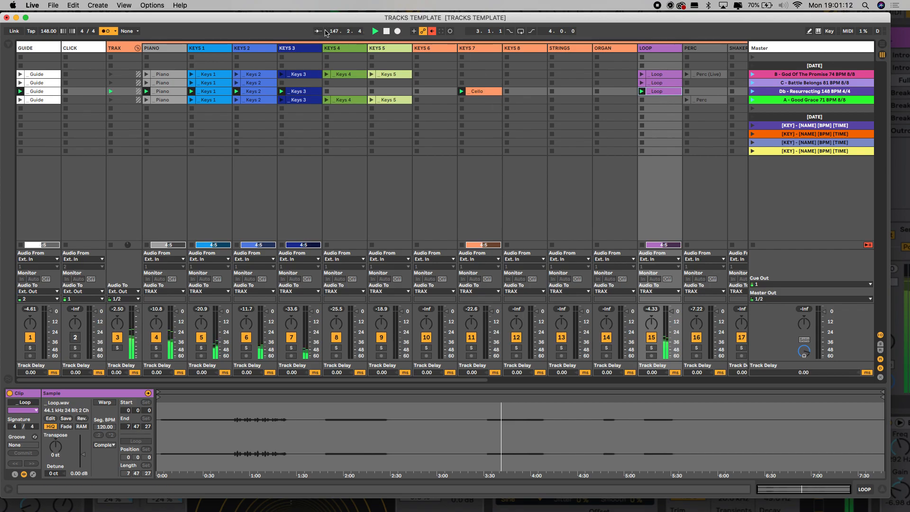
left_click_drag(335, 32, 335, 1)
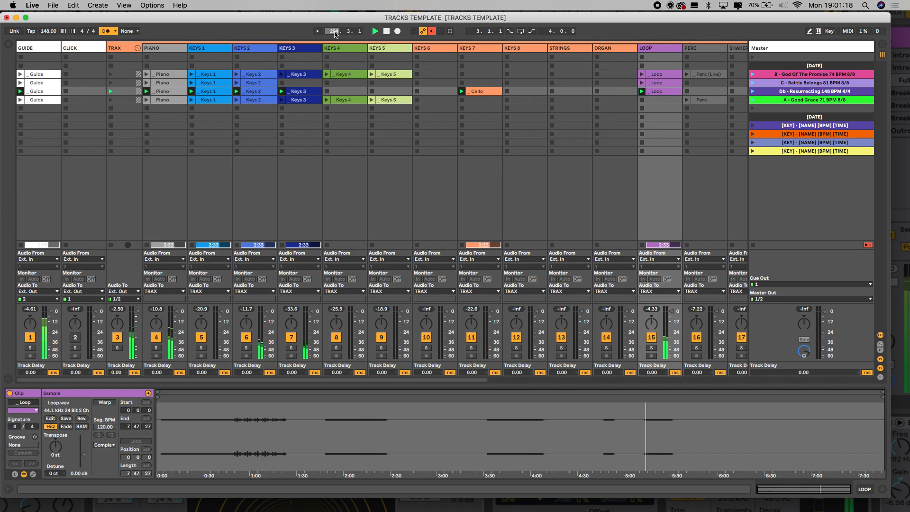
mouse_move(335, 32)
left_mouse_down()
mouse_move(334, 41)
mouse_move(335, 33)
left_mouse_up()
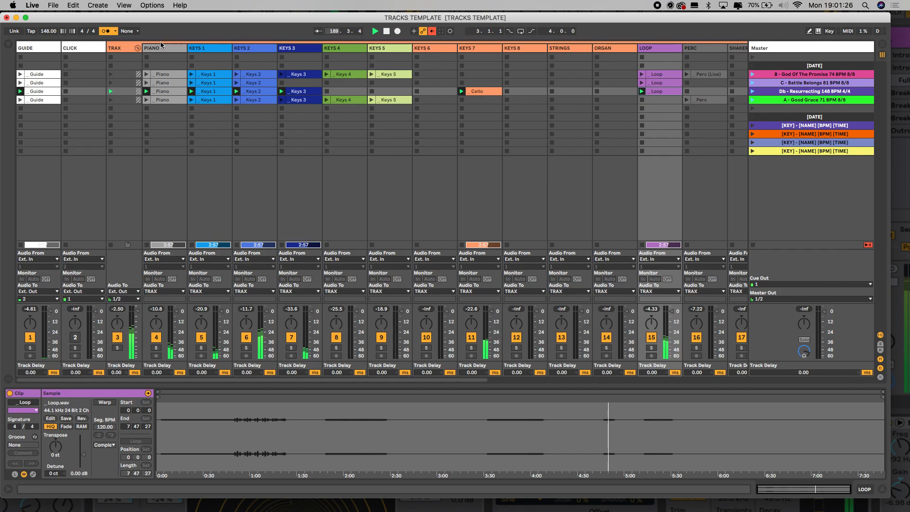
left_click_drag(334, 32, 335, 34)
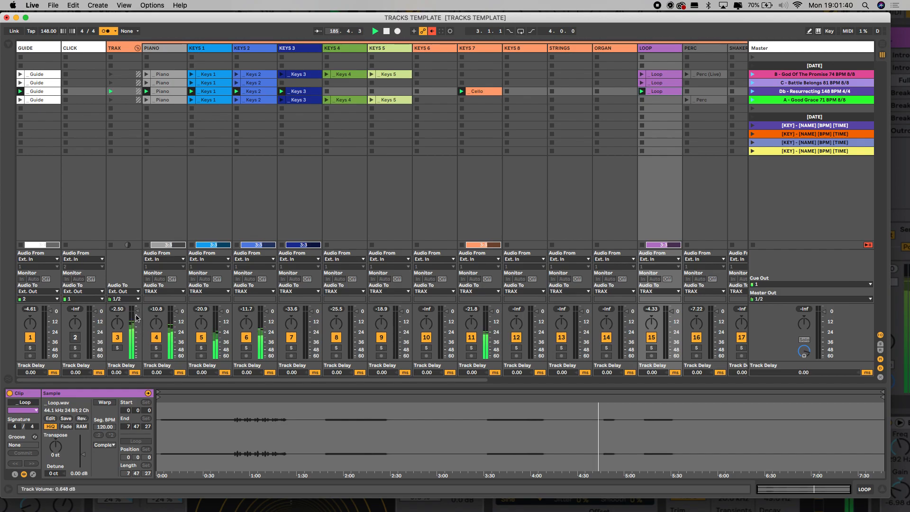
- Select the Resurrecting clips in the TRAX group, raise the group's volume slightly and bring it back down
left_click(138, 92, "shift")
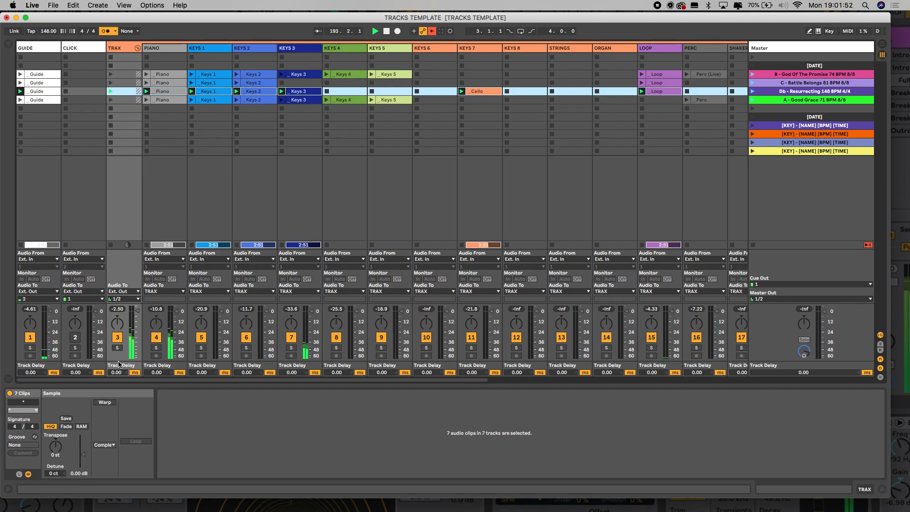
left_click(137, 313)
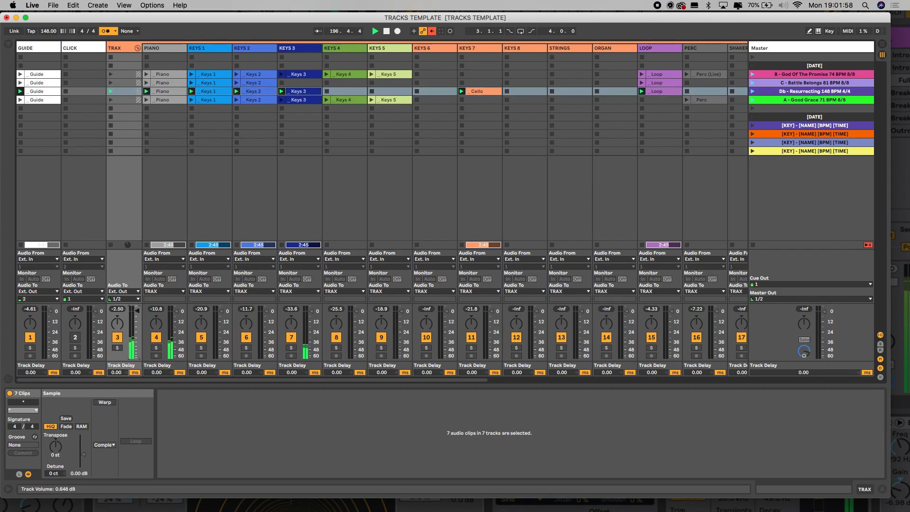
left_click_drag(137, 310, 137, 306)
left_click_drag(137, 309, 137, 312)
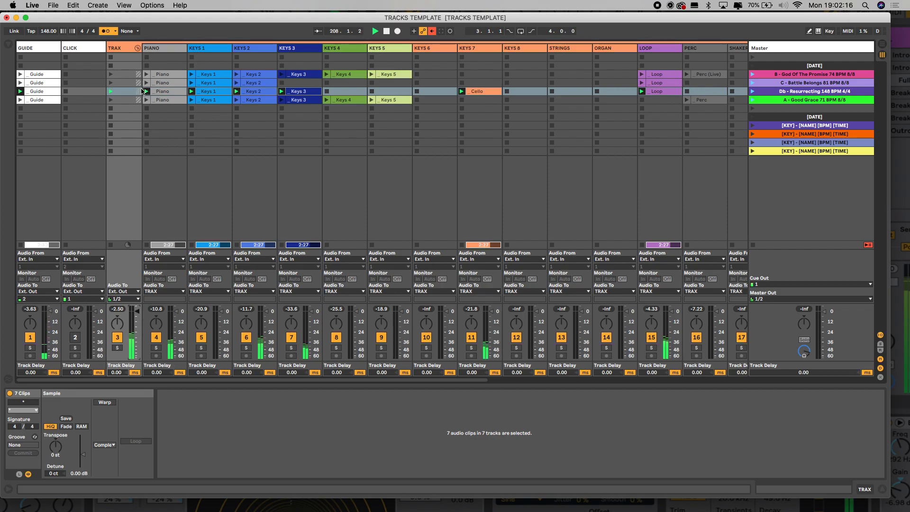
- Select the Resurrecting clips in the TRAX group and raise their clip gain in stages of 3, 6, 7 and finally 8 dB
left_click(140, 91)
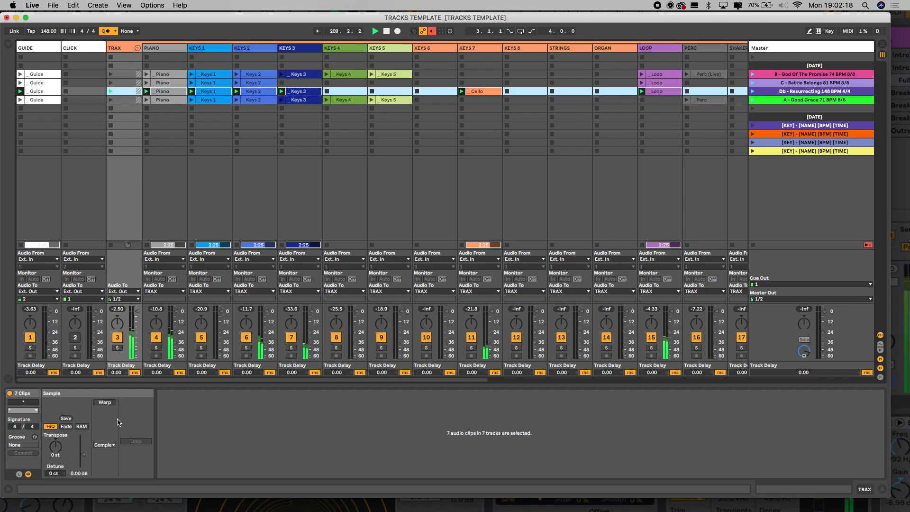
left_click(78, 474)
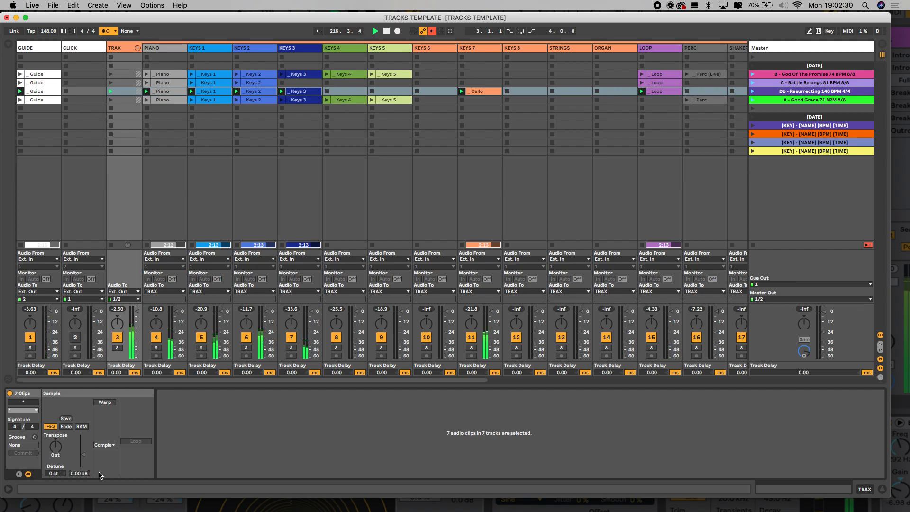
type("3")
key("Return")
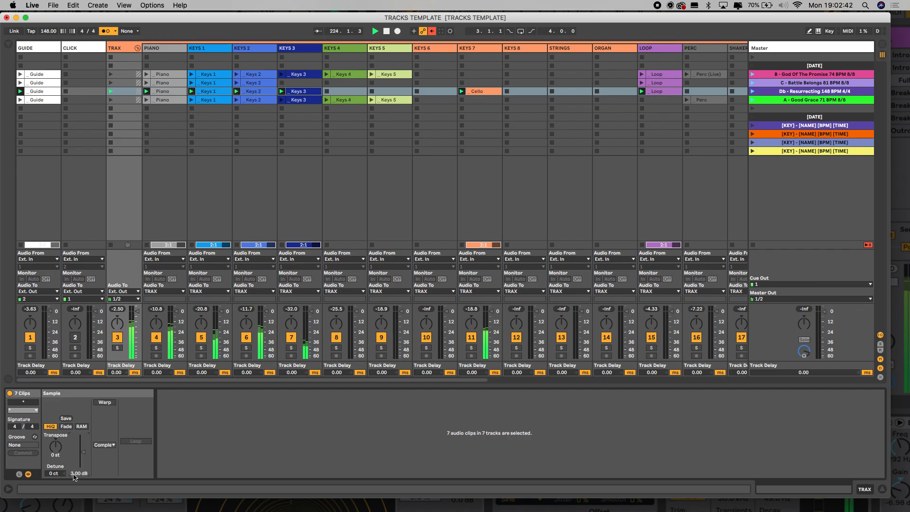
type("6")
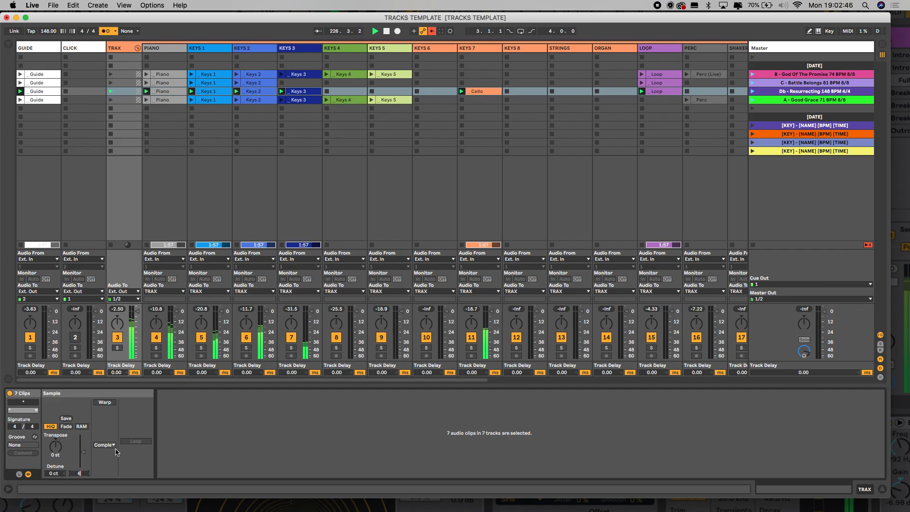
key("Return")
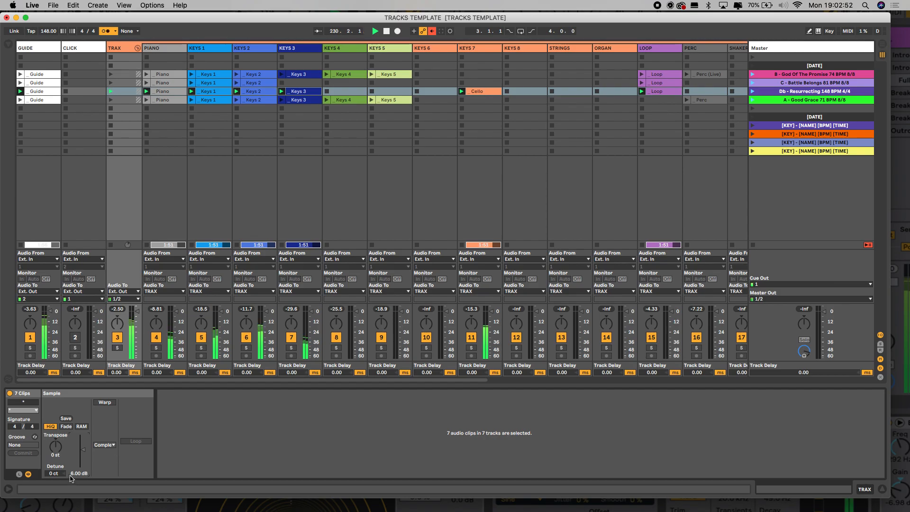
type("7")
key("Return")
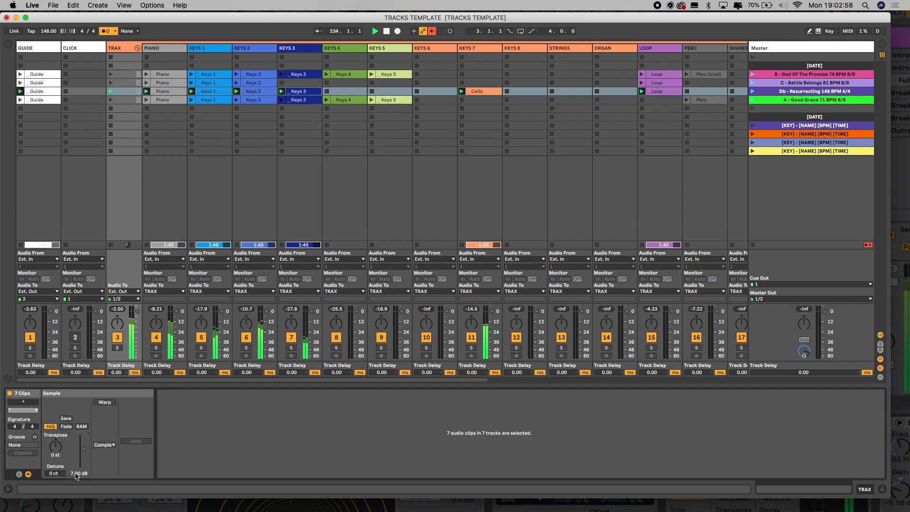
type("8")
key("Return")
left_click(483, 193)
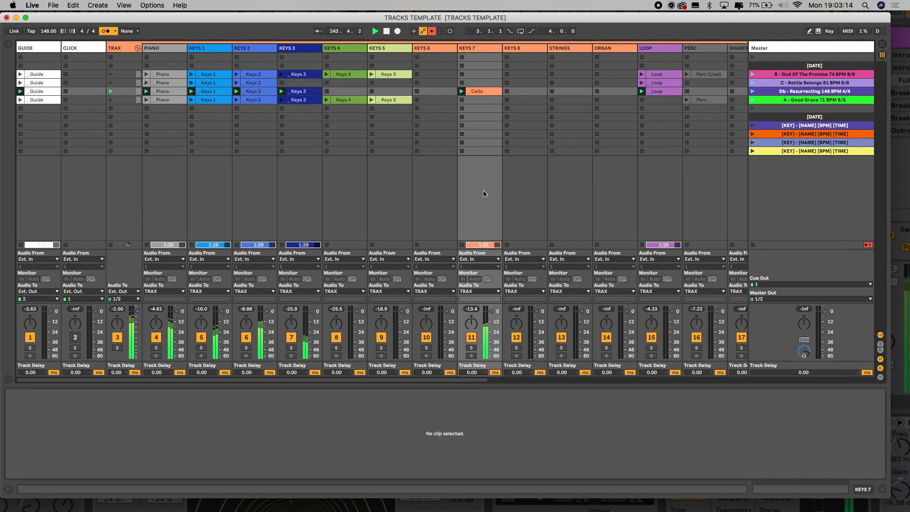
- Play the Good Grace scene, look across its TRAX stems and fold the TRAX group
key("space")
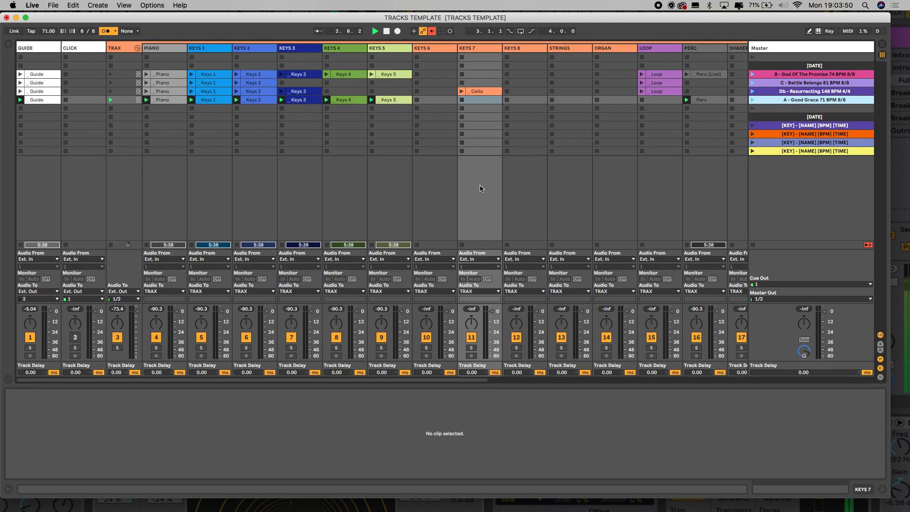
scroll(482, 189, "right", 5)
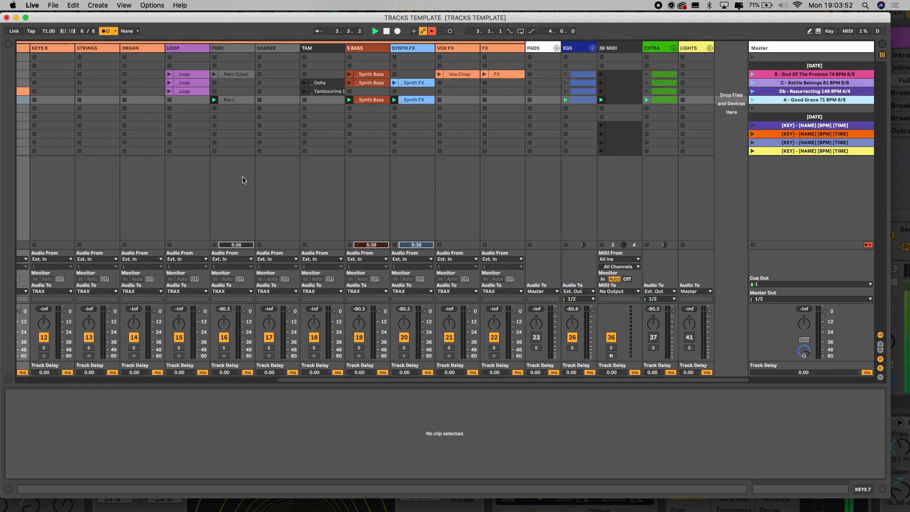
scroll(258, 175, "left", 5)
left_click(137, 48)
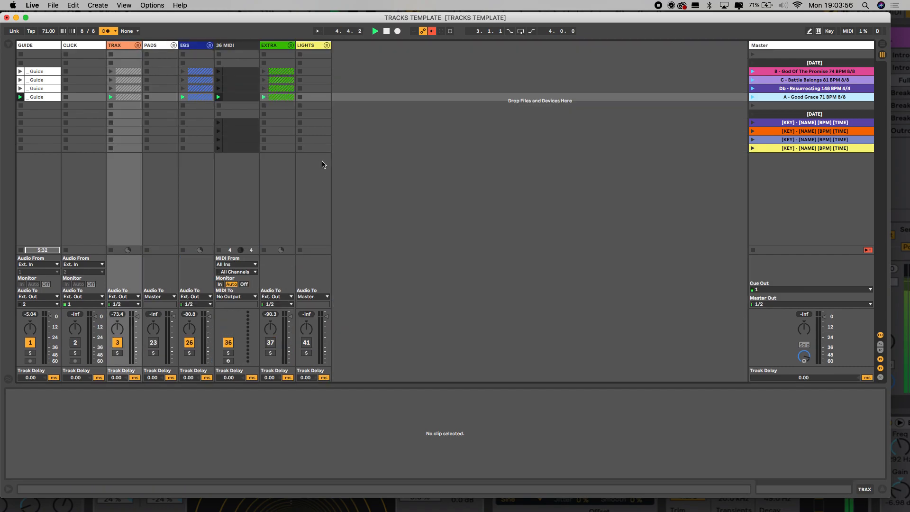
- Unfold the EXTRA group and activate both its Acoustic track and the EXTRA group track
left_click(292, 45)
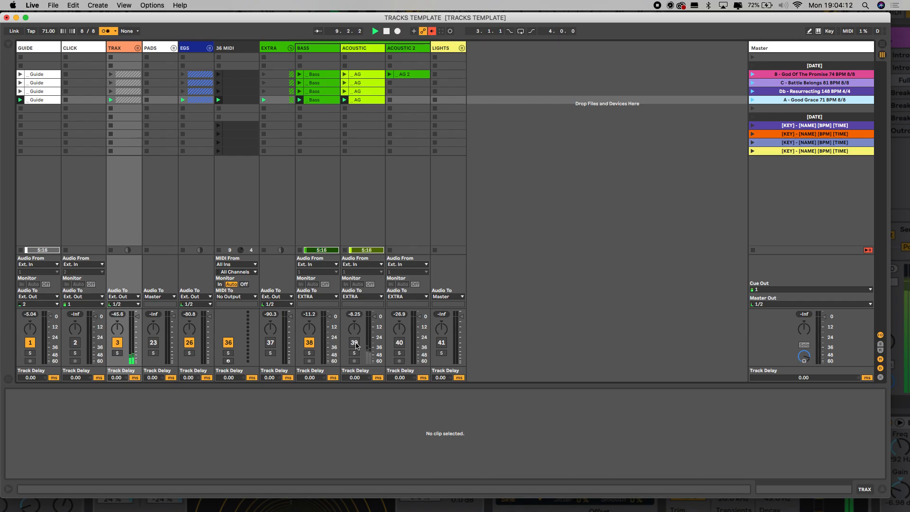
left_click(355, 344)
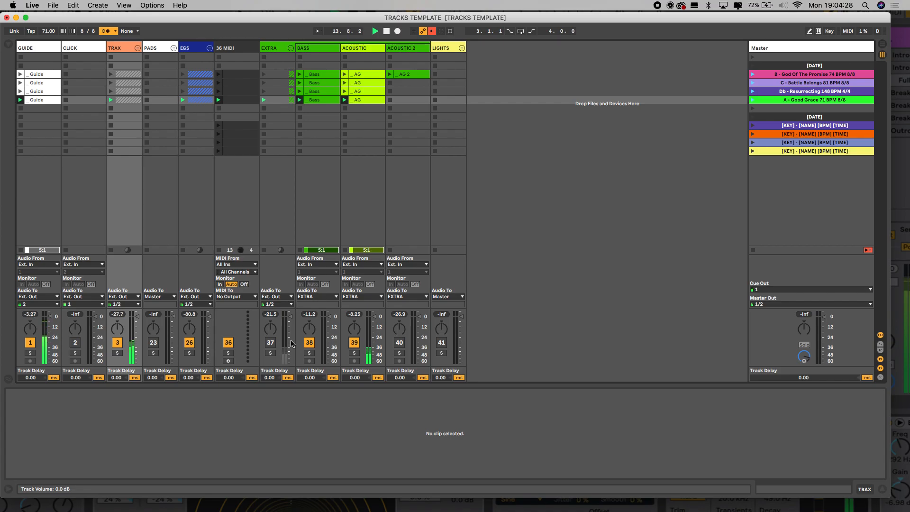
left_click(290, 47)
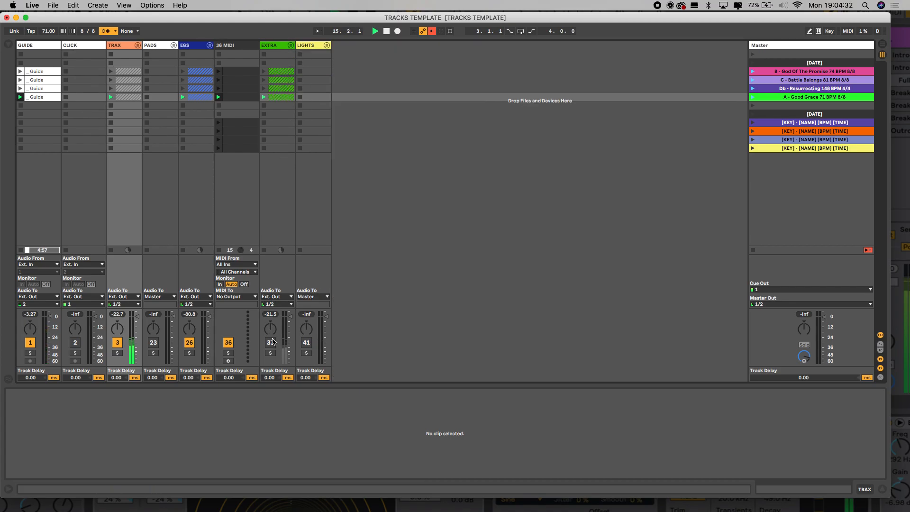
left_click(290, 45)
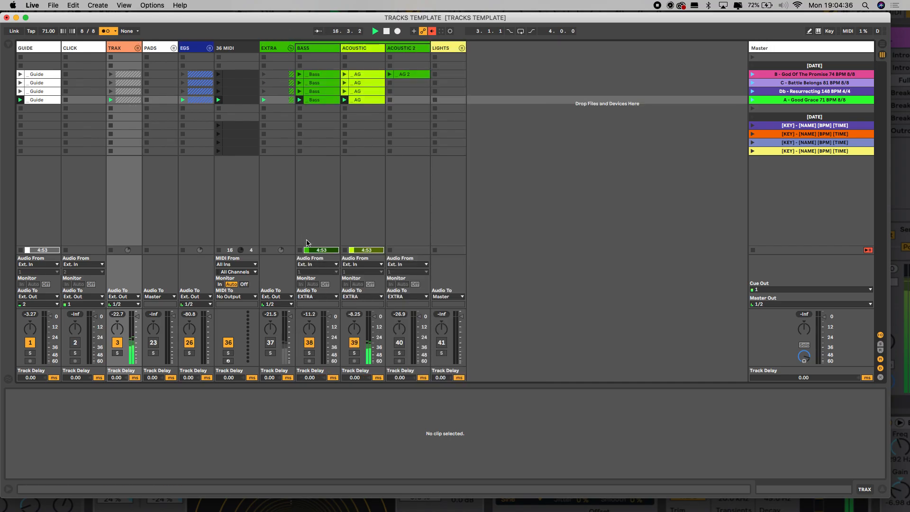
left_click(270, 343)
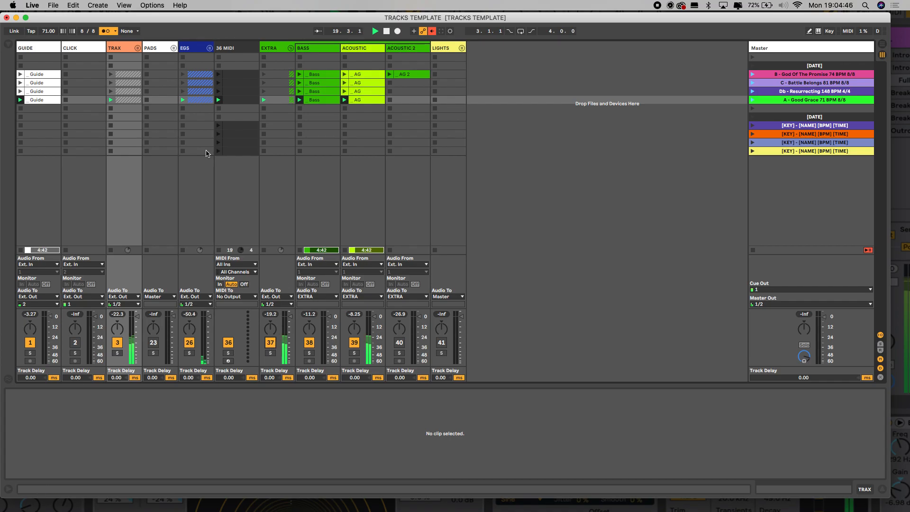
- Unfold the TRAX group and inspect the waveforms of the Good Grace Keys 1 to Keys 5 clips
left_click(137, 48)
left_click(209, 99)
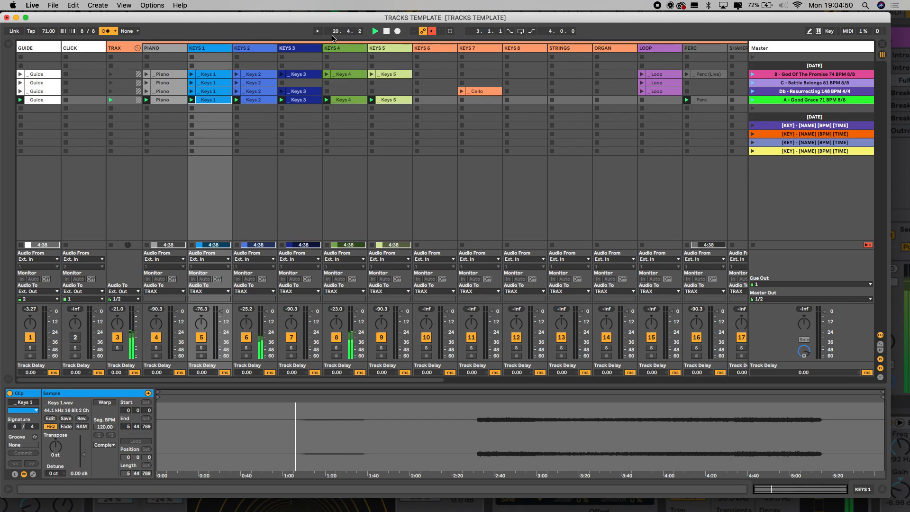
left_click(296, 100)
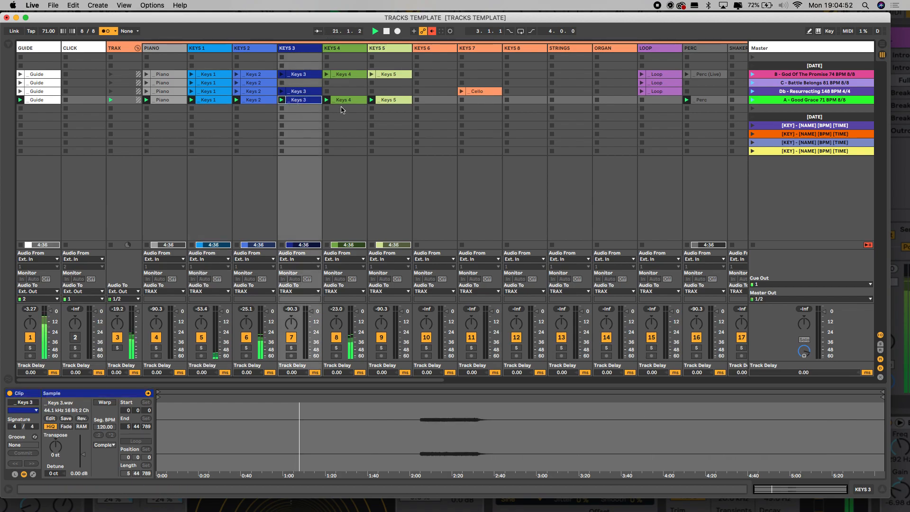
key("Left")
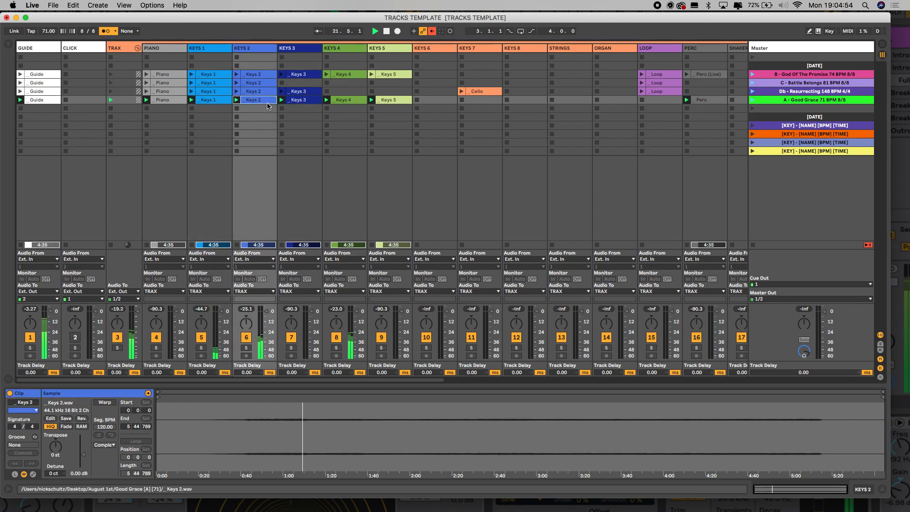
left_click(338, 100)
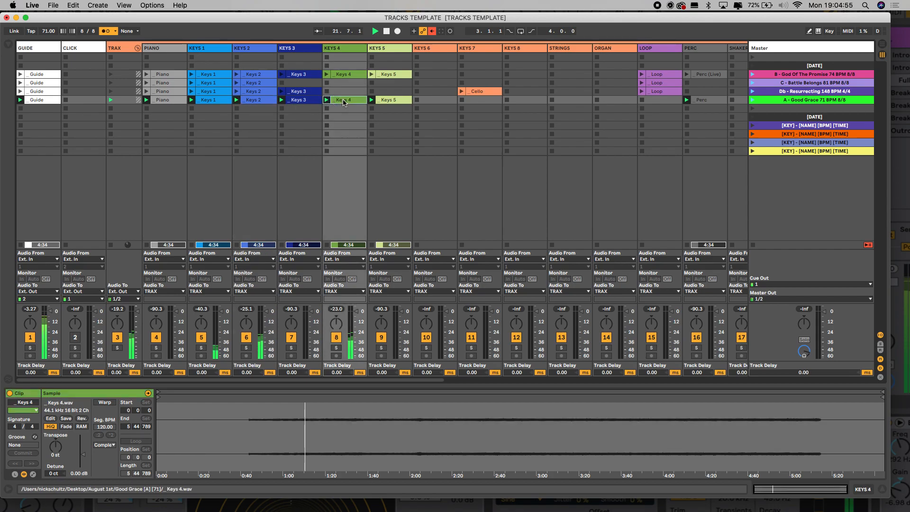
left_click(301, 101)
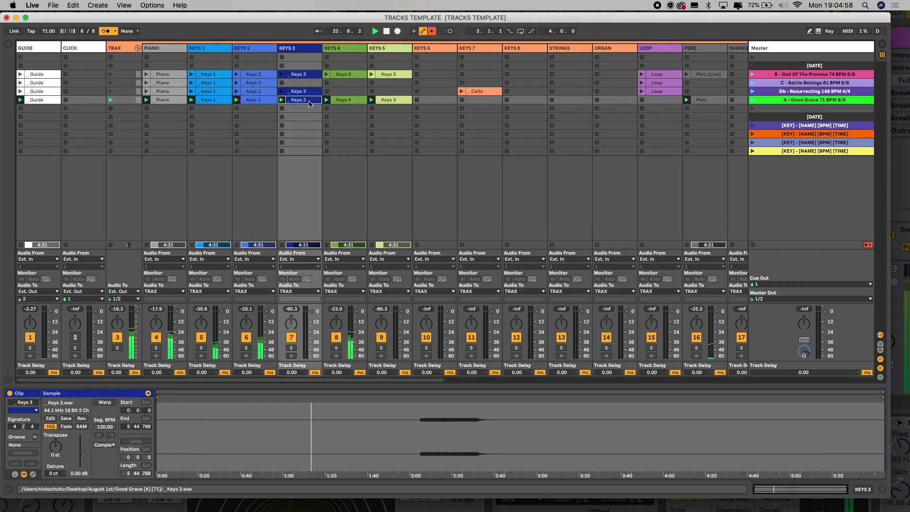
left_click(343, 101)
left_click(387, 100)
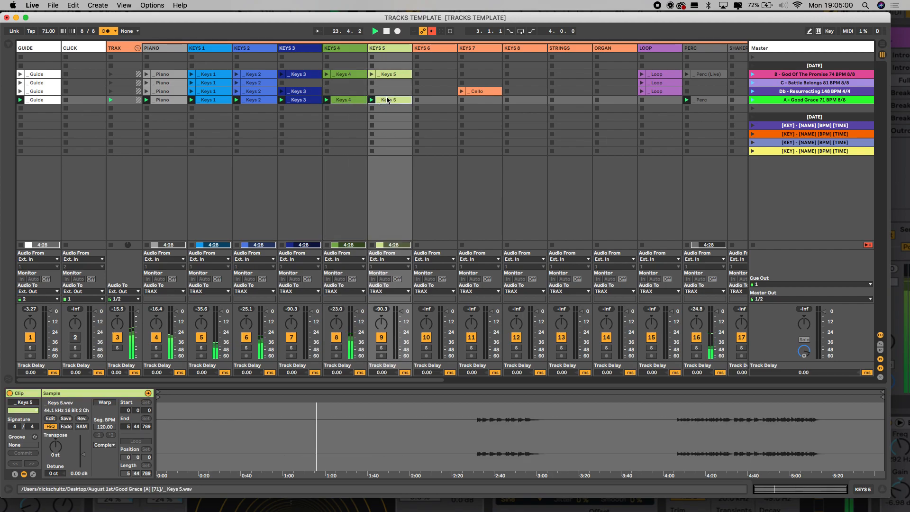
- Move Good Grace playback to a later section, raise its TRAX clips' gain to 3 dB and on to 6 dB, and stop playback
mouse_move(334, 32)
left_mouse_down()
mouse_move(334, 12)
mouse_move(338, 35)
left_mouse_up()
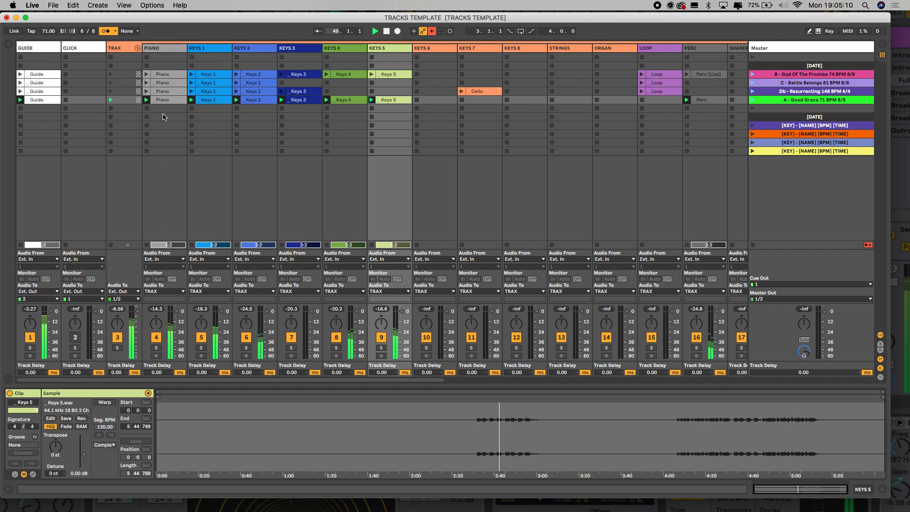
left_click(139, 102)
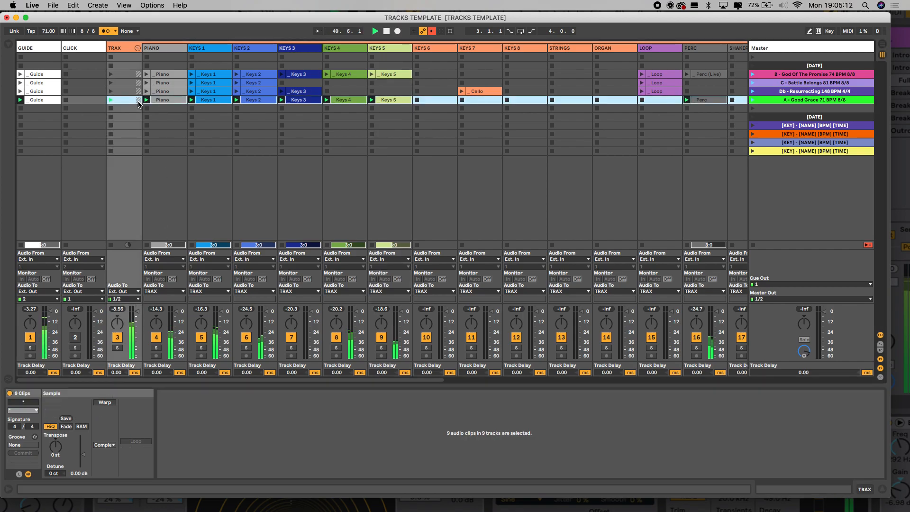
left_click(78, 474)
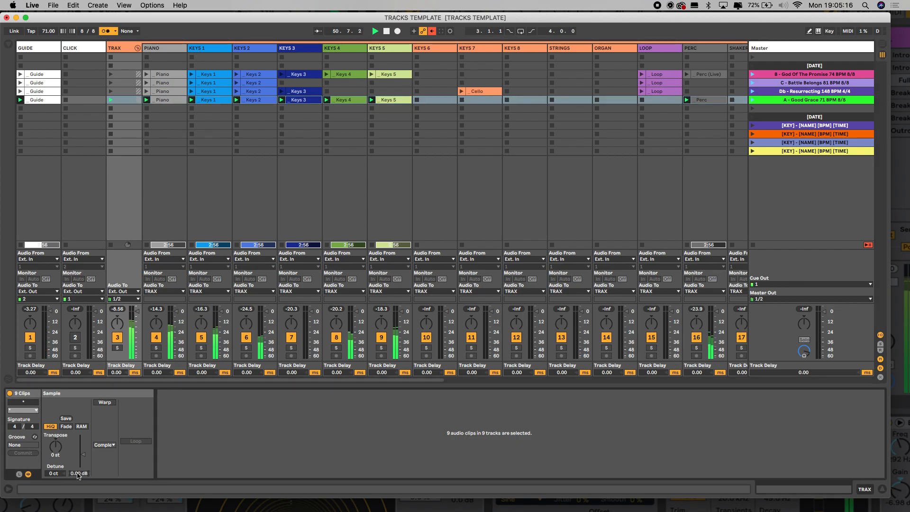
type("3")
key("Return")
type("6")
key("Return")
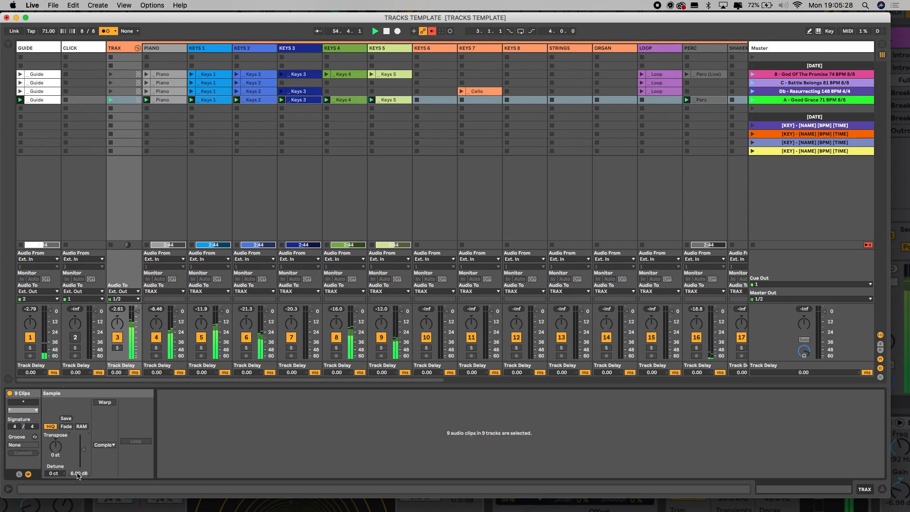
key("space")
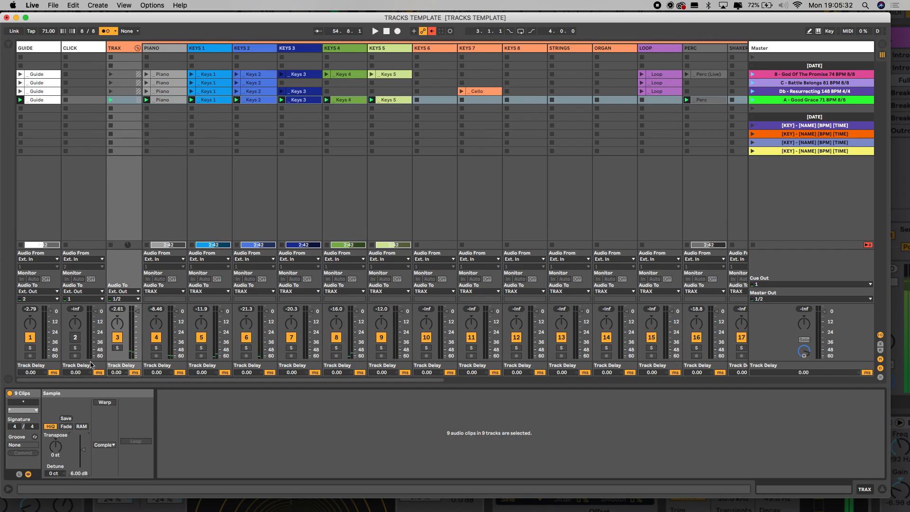
- Fold the TRAX and EXTRA groups and nudge the set's window slightly
left_click(137, 48)
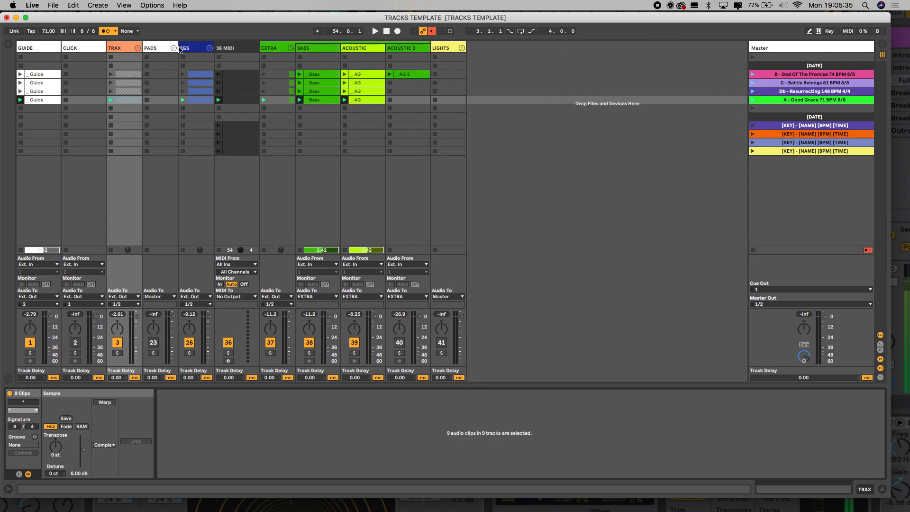
left_click(287, 50)
left_click(290, 48)
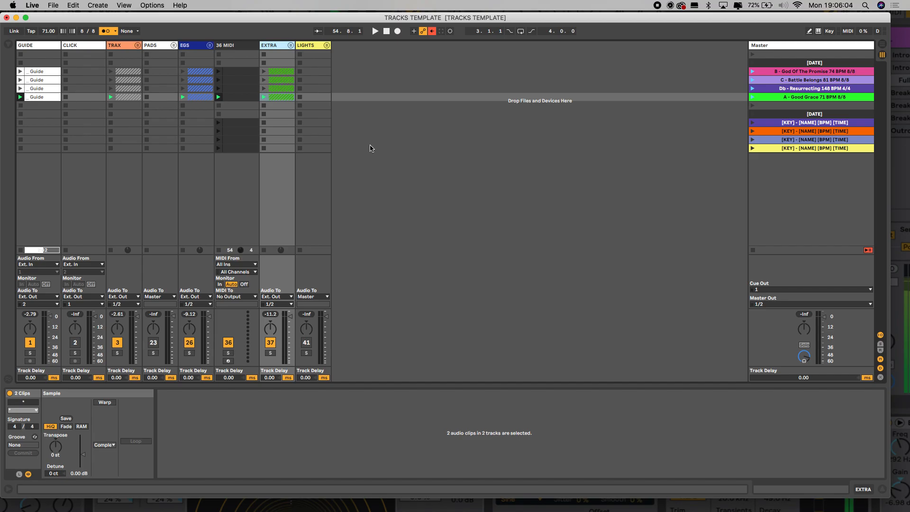
mouse_move(401, 22)
left_mouse_down()
mouse_move(413, 75)
mouse_move(406, 20)
left_mouse_up()
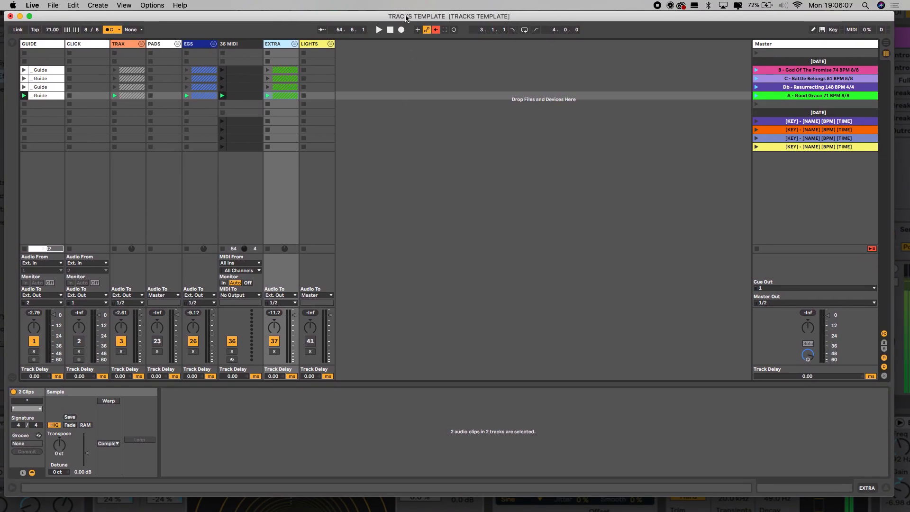
- Collect all and save the set with files from elsewhere, other Projects and the User Library but not Factory Packs, and close it
left_click(53, 6)
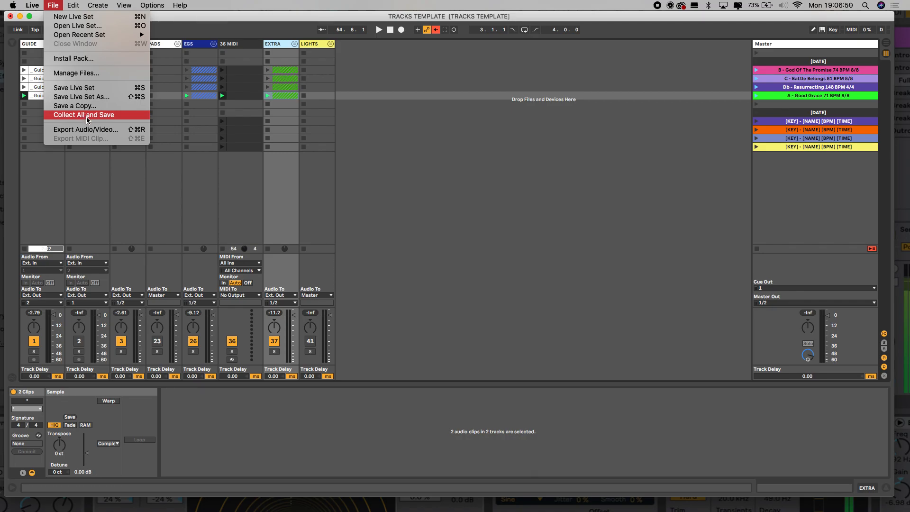
left_click(92, 118)
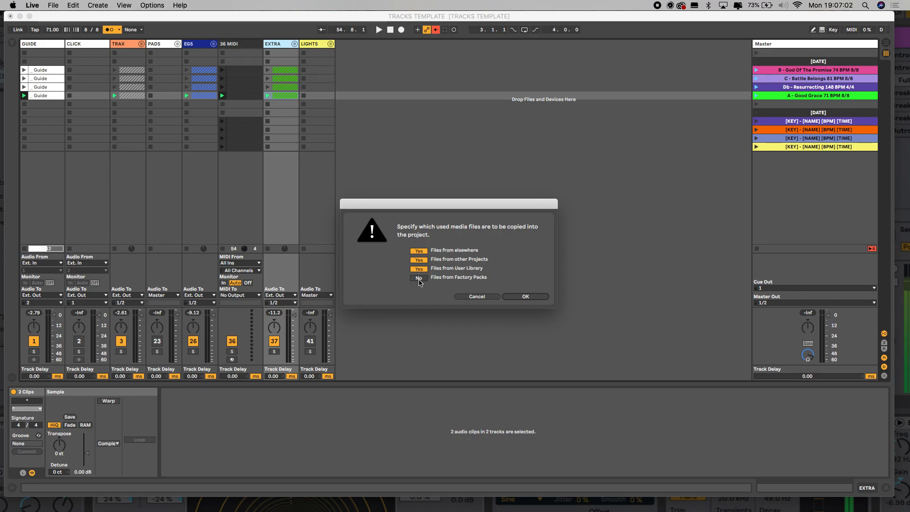
left_click(528, 298)
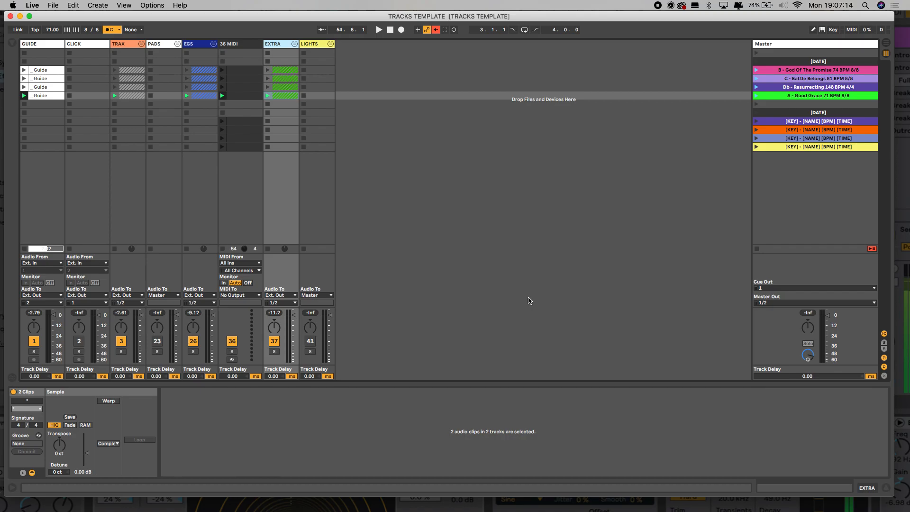
left_click(11, 17)
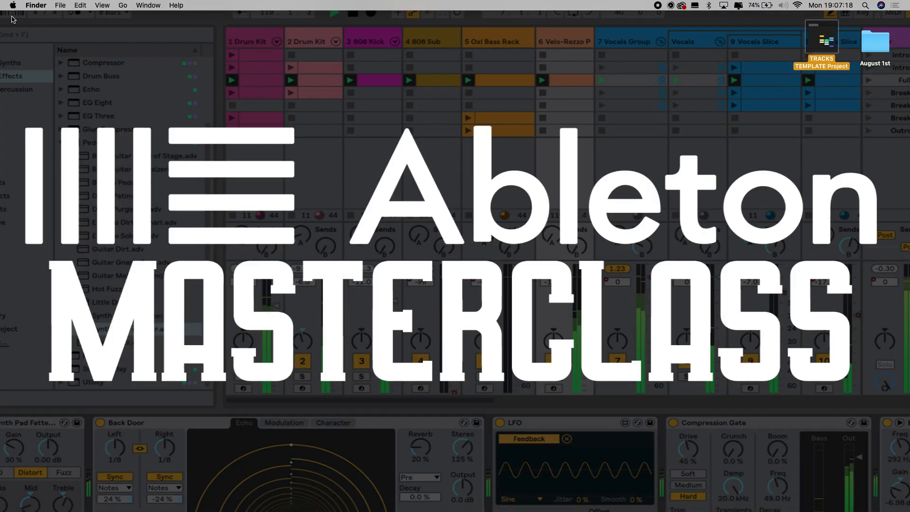
- Move the August 1st folder from the desktop to the Trash
left_click(734, 128)
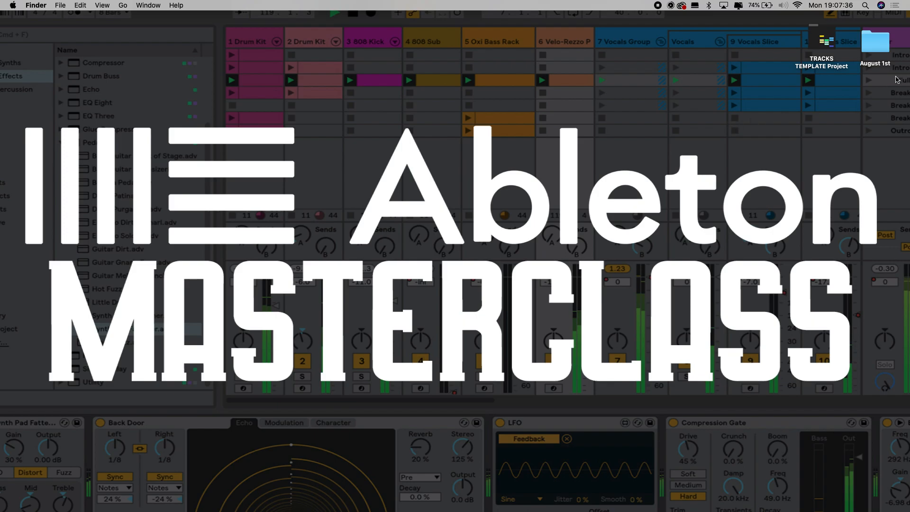
left_click_drag(876, 44, 673, 498)
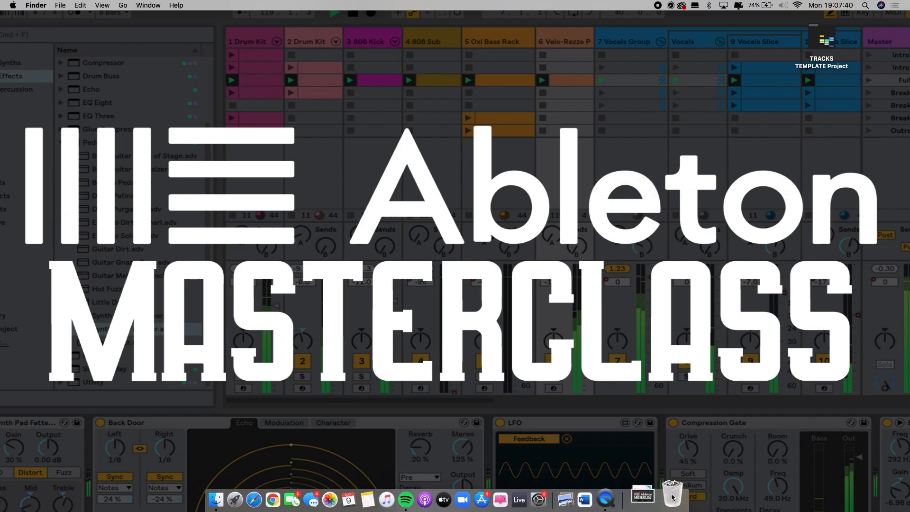
- Open TRACKS TEMPLATE.als from the desktop's TRACKS TEMPLATE Project folder and save it to the Desktop as a new set named SUNDAY - AUGUST 1ST
double_click(827, 40)
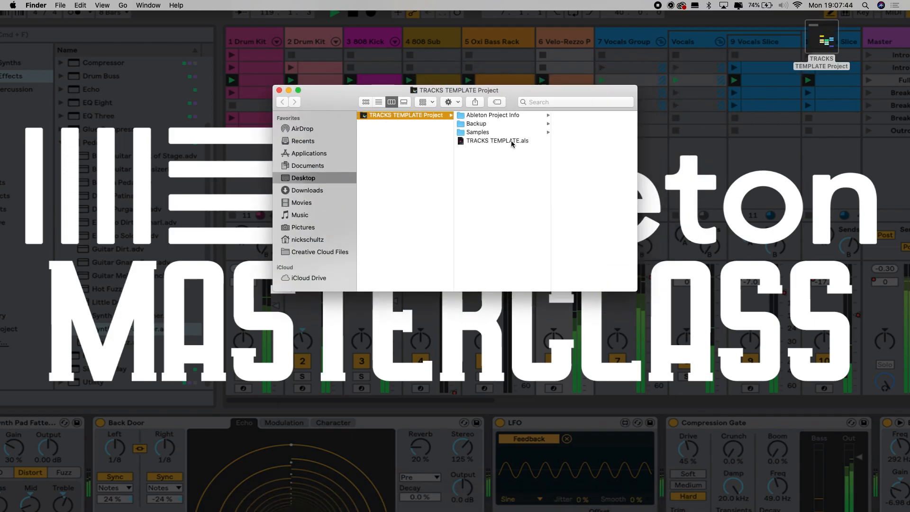
double_click(511, 140)
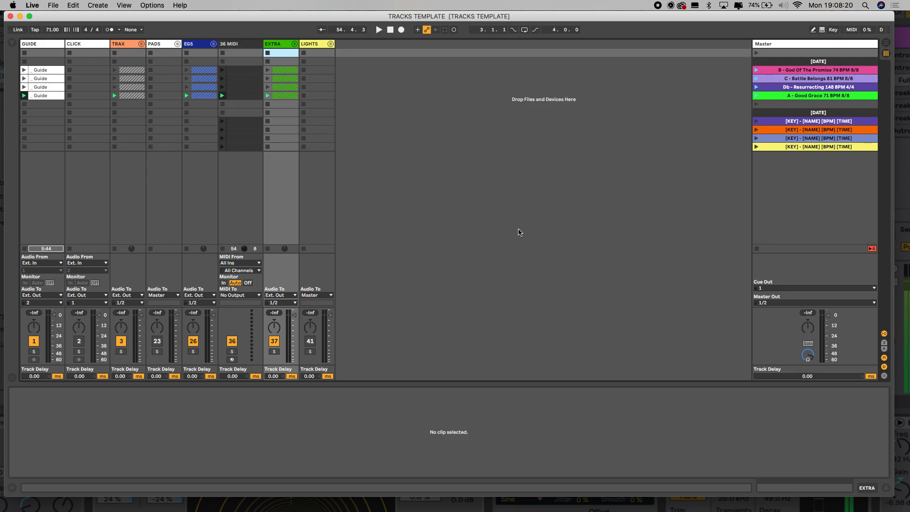
left_click(54, 6)
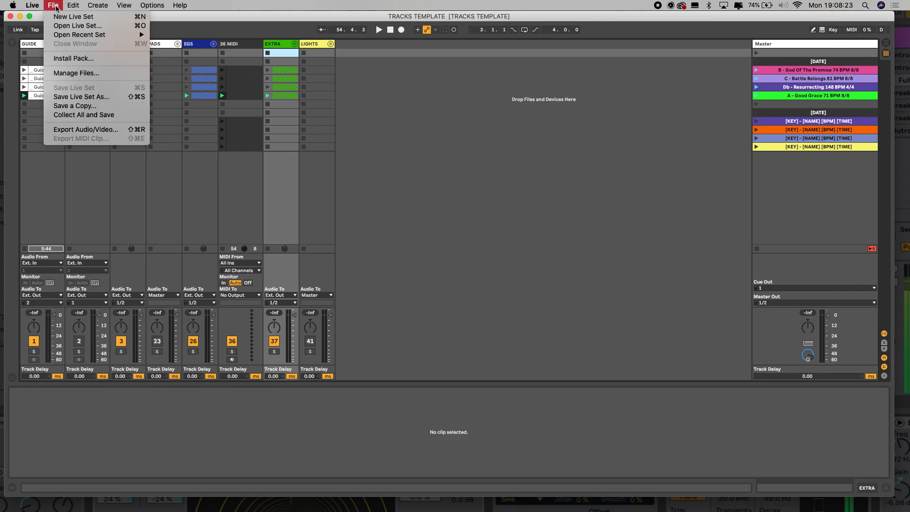
left_click(86, 97)
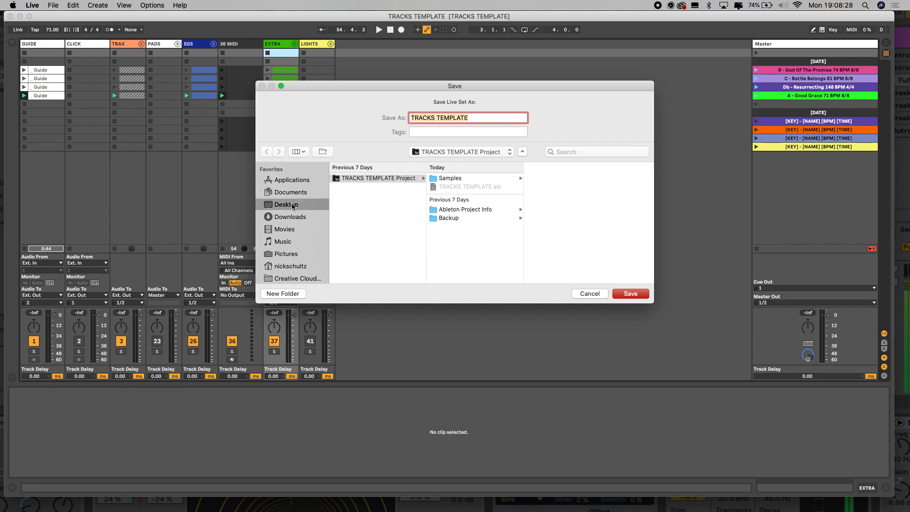
left_click(292, 206)
type("SUNDAY - AUGYST")
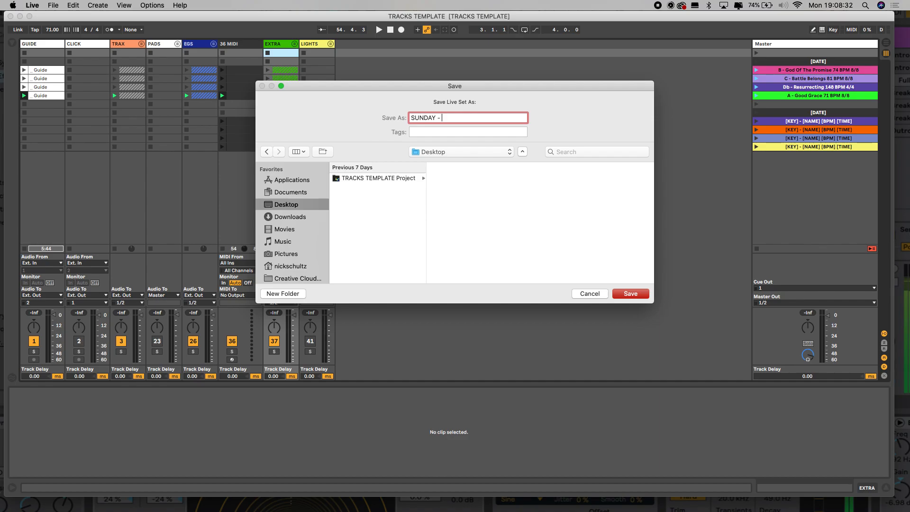
key("BackSpace")
key("BackSpace")
key("BackSpace")
type("UST 1ST")
left_click(635, 293)
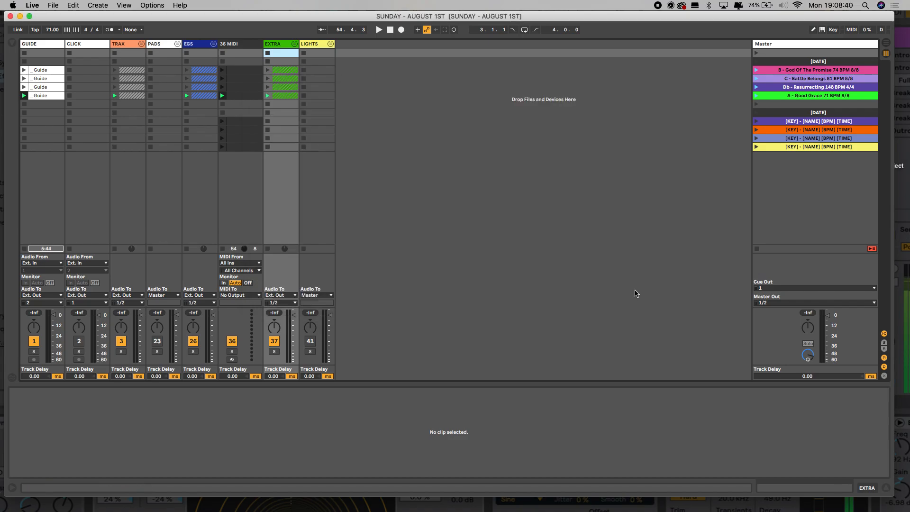
- Collect all and save the SUNDAY - AUGUST 1ST set without Factory Packs files, and close it along with the template's folder window
left_click(54, 6)
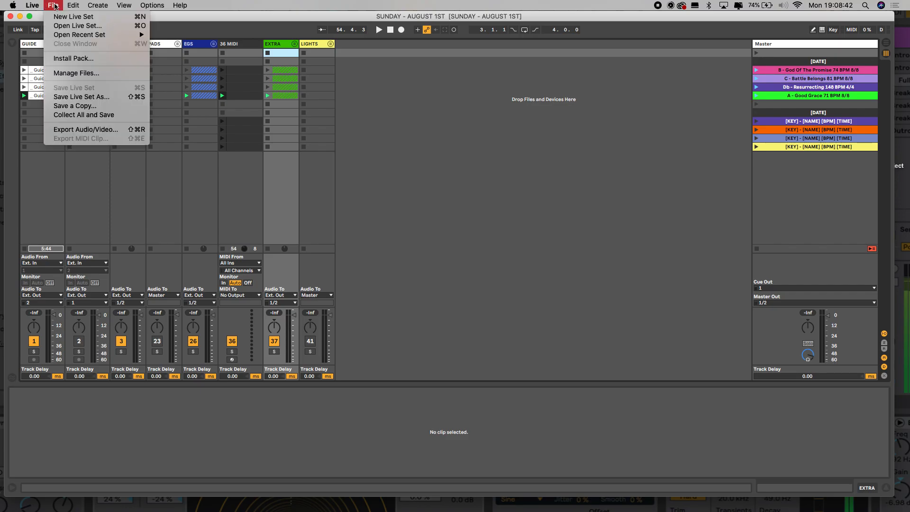
left_click(86, 115)
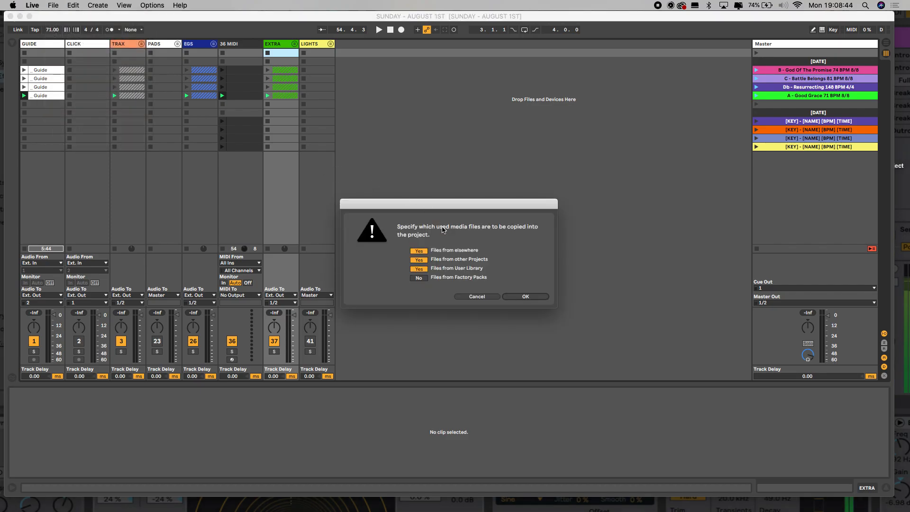
left_click(515, 296)
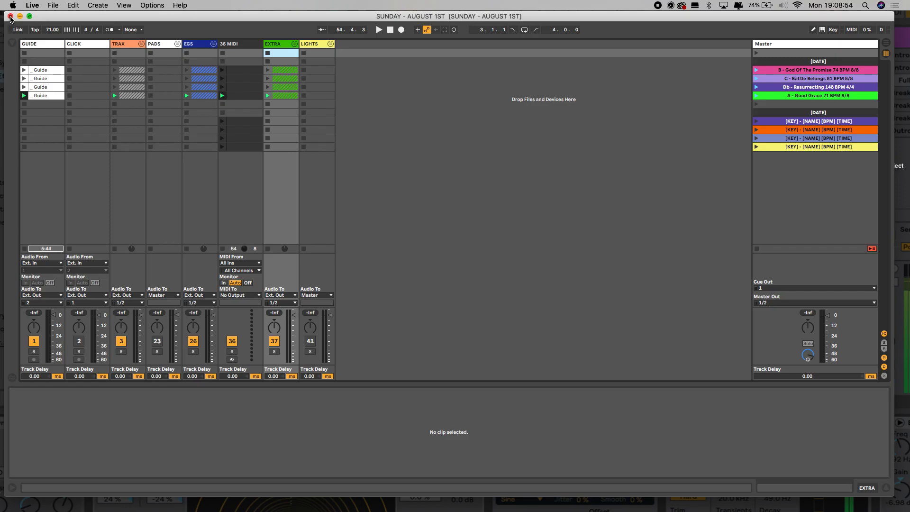
left_click(10, 19)
left_click(439, 141)
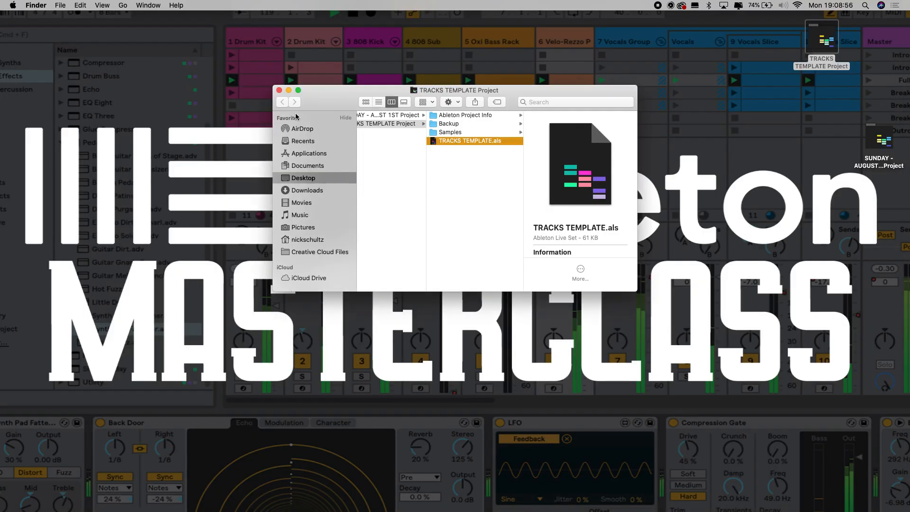
left_click(279, 90)
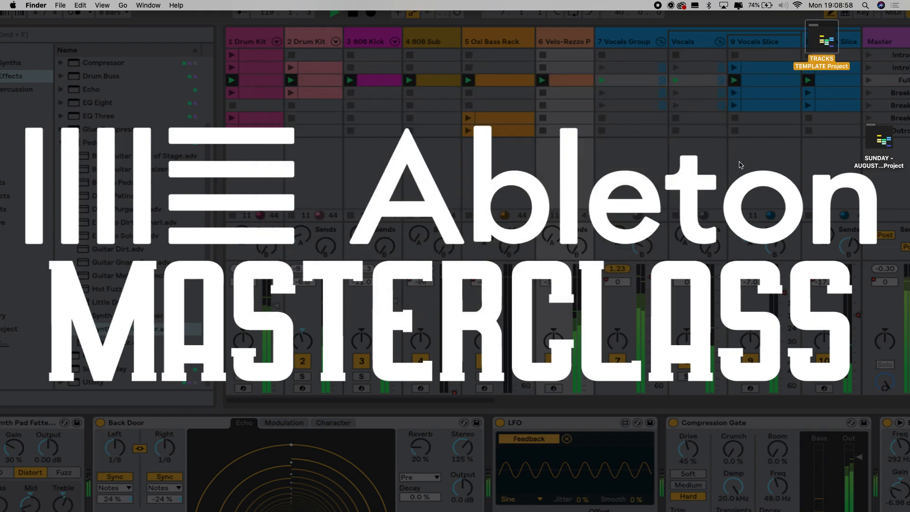